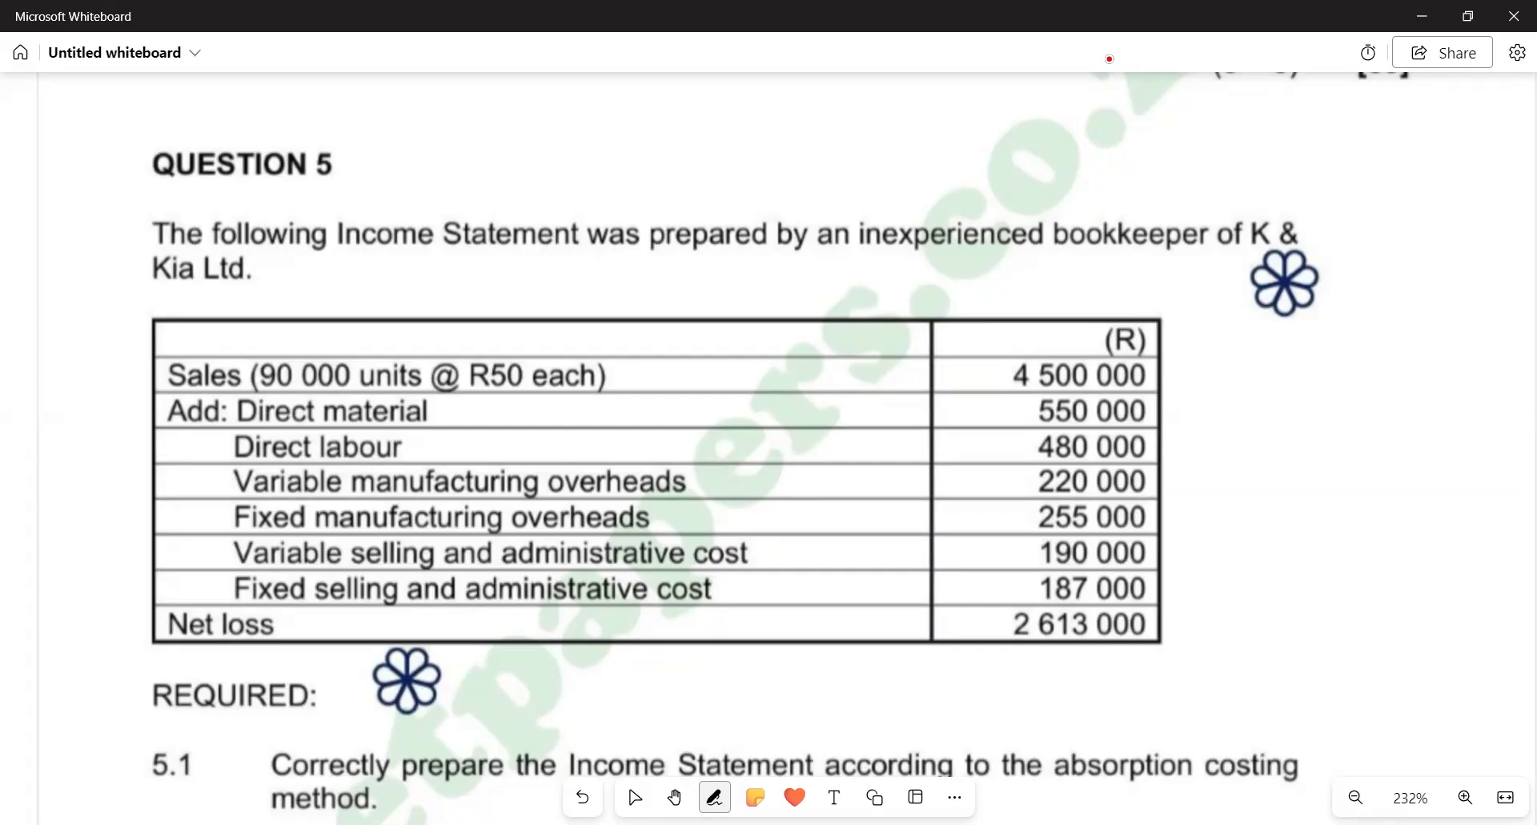
Circle question number 5.1 in red and underline its mark allocation of 11
key("space")
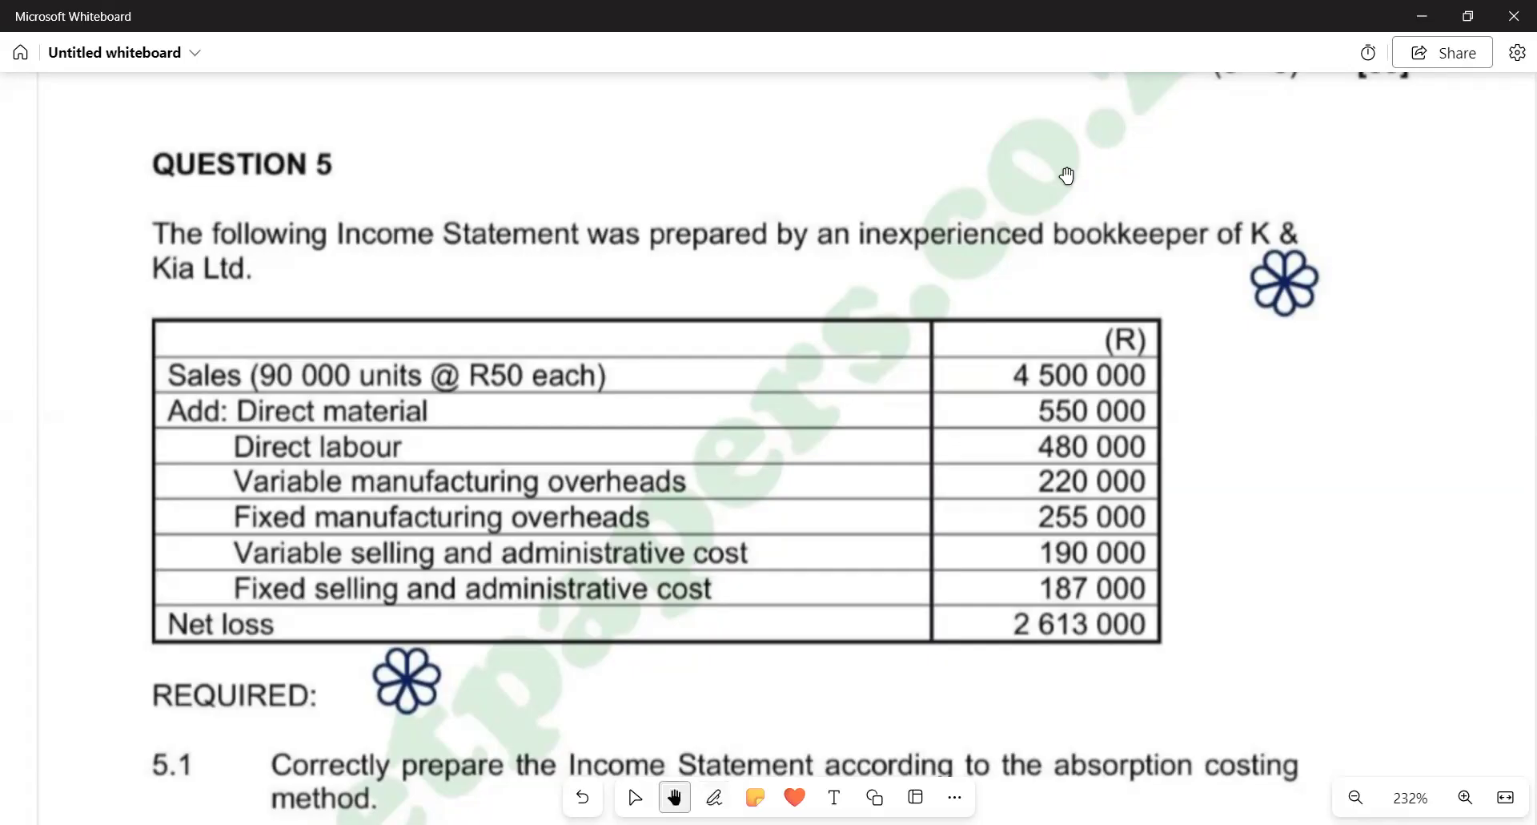
scroll(689, 552, "down", 5)
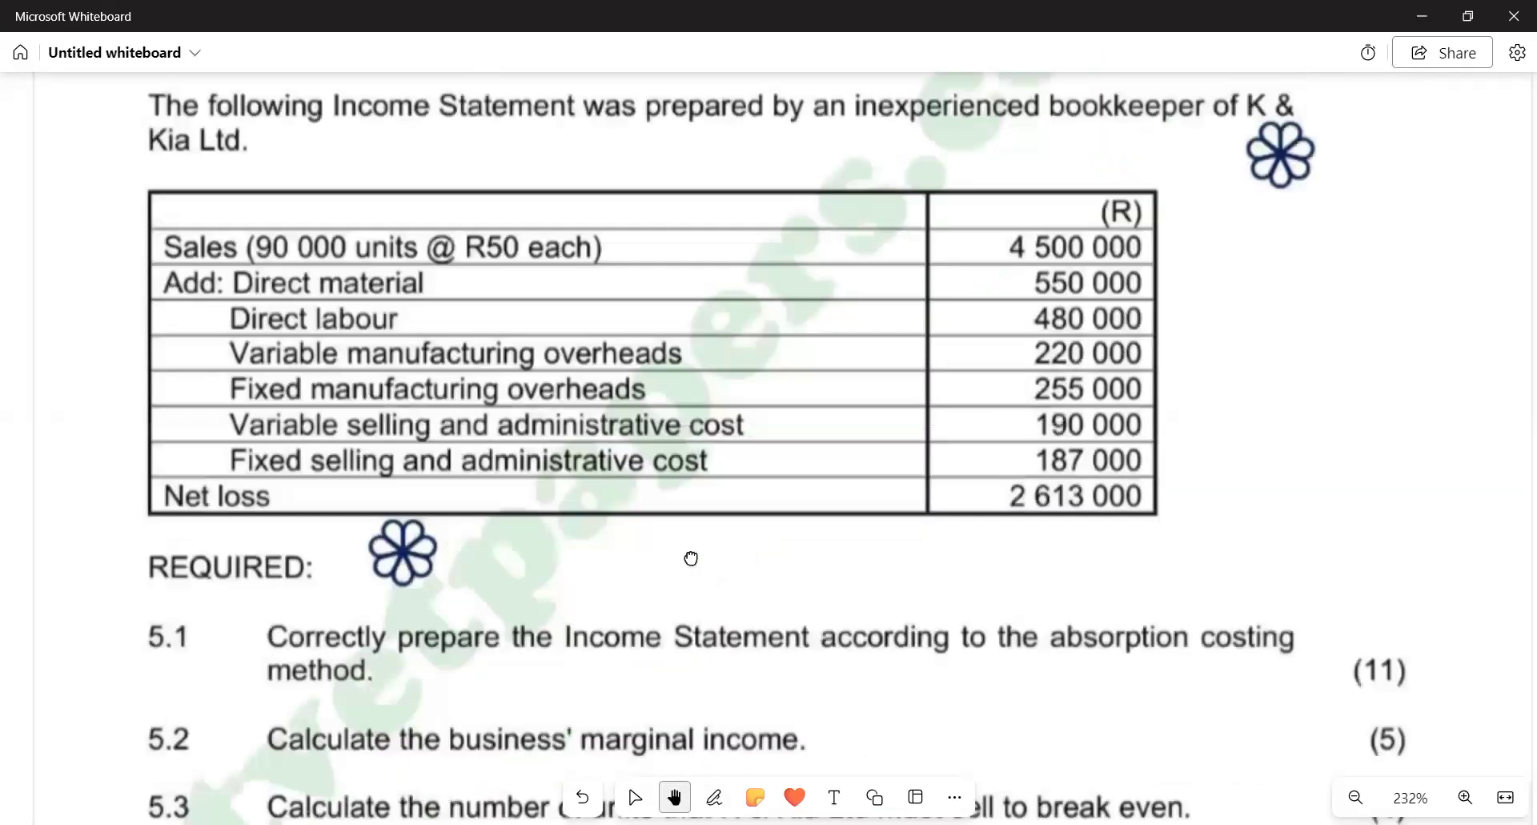
key("alt+w")
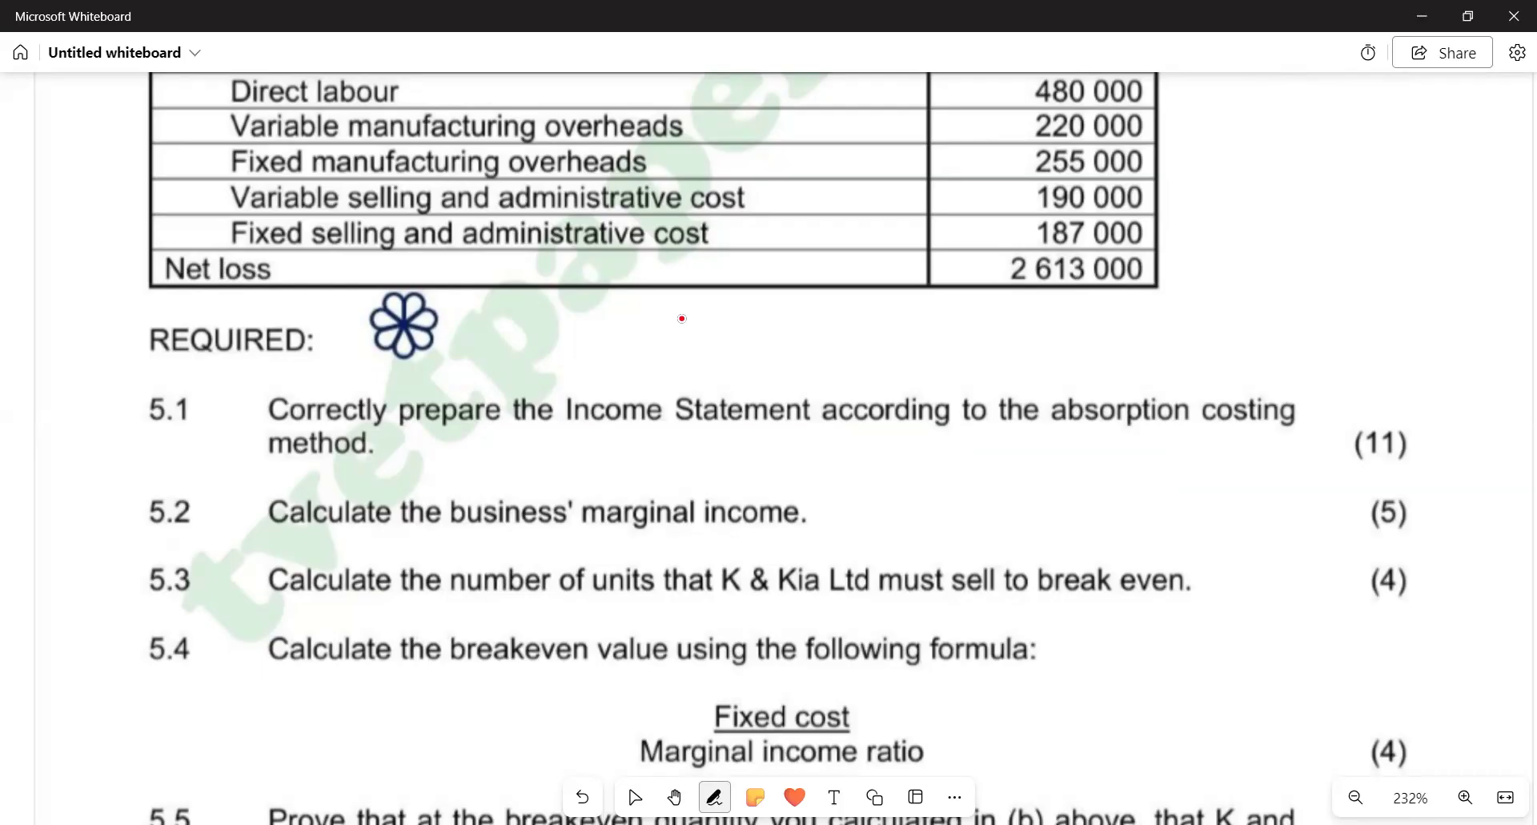
mouse_move(163, 375)
left_mouse_down()
mouse_move(130, 390)
mouse_move(159, 439)
mouse_move(207, 410)
mouse_move(180, 380)
mouse_move(144, 391)
left_mouse_up()
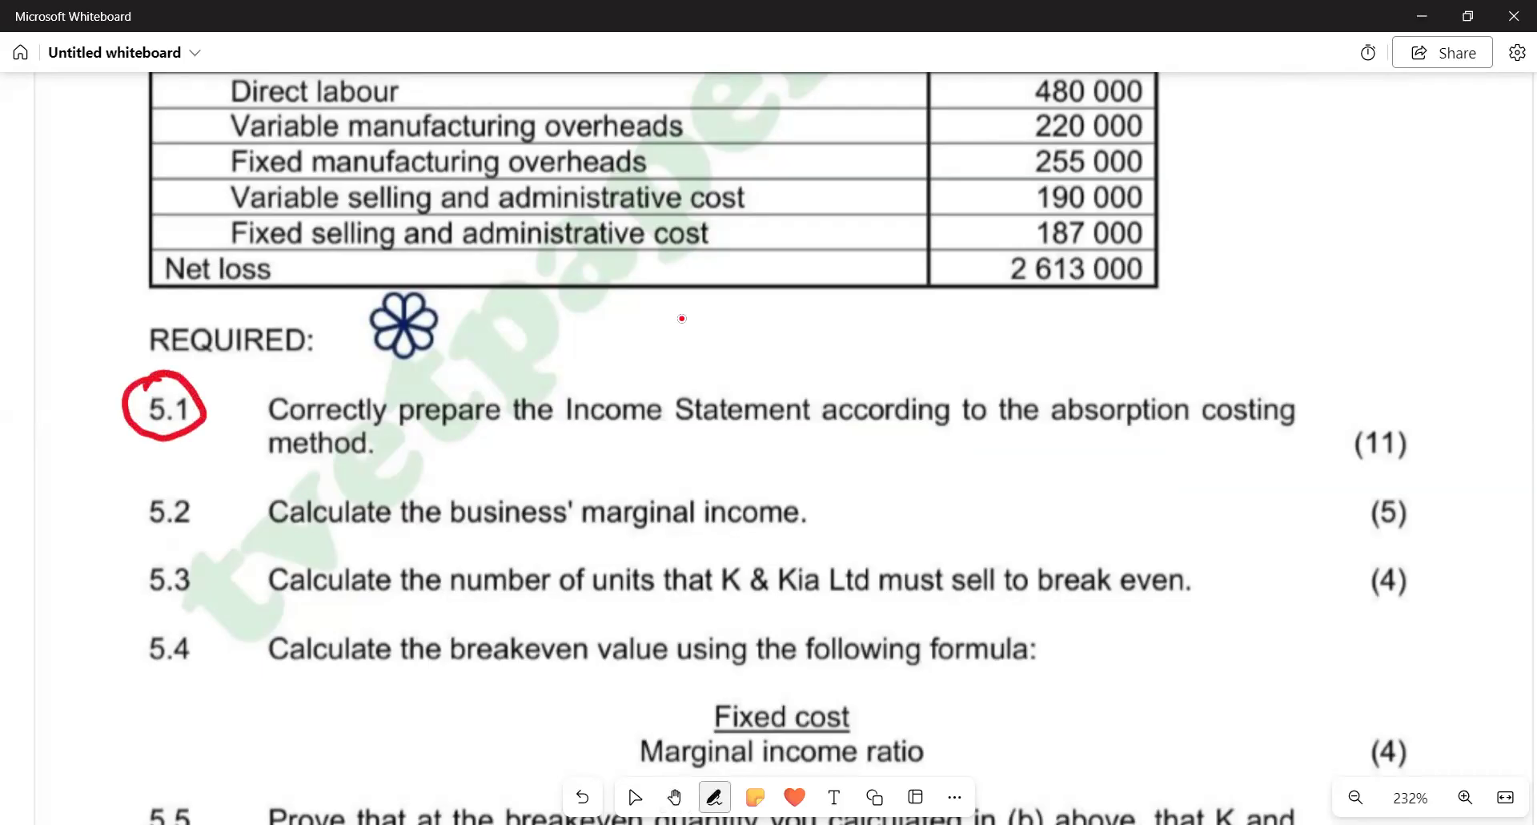
left_click_drag(1367, 467, 1401, 461)
Handwrite "Sales" in the first row of the blank absorption costing income statement table for 5.1
key("space")
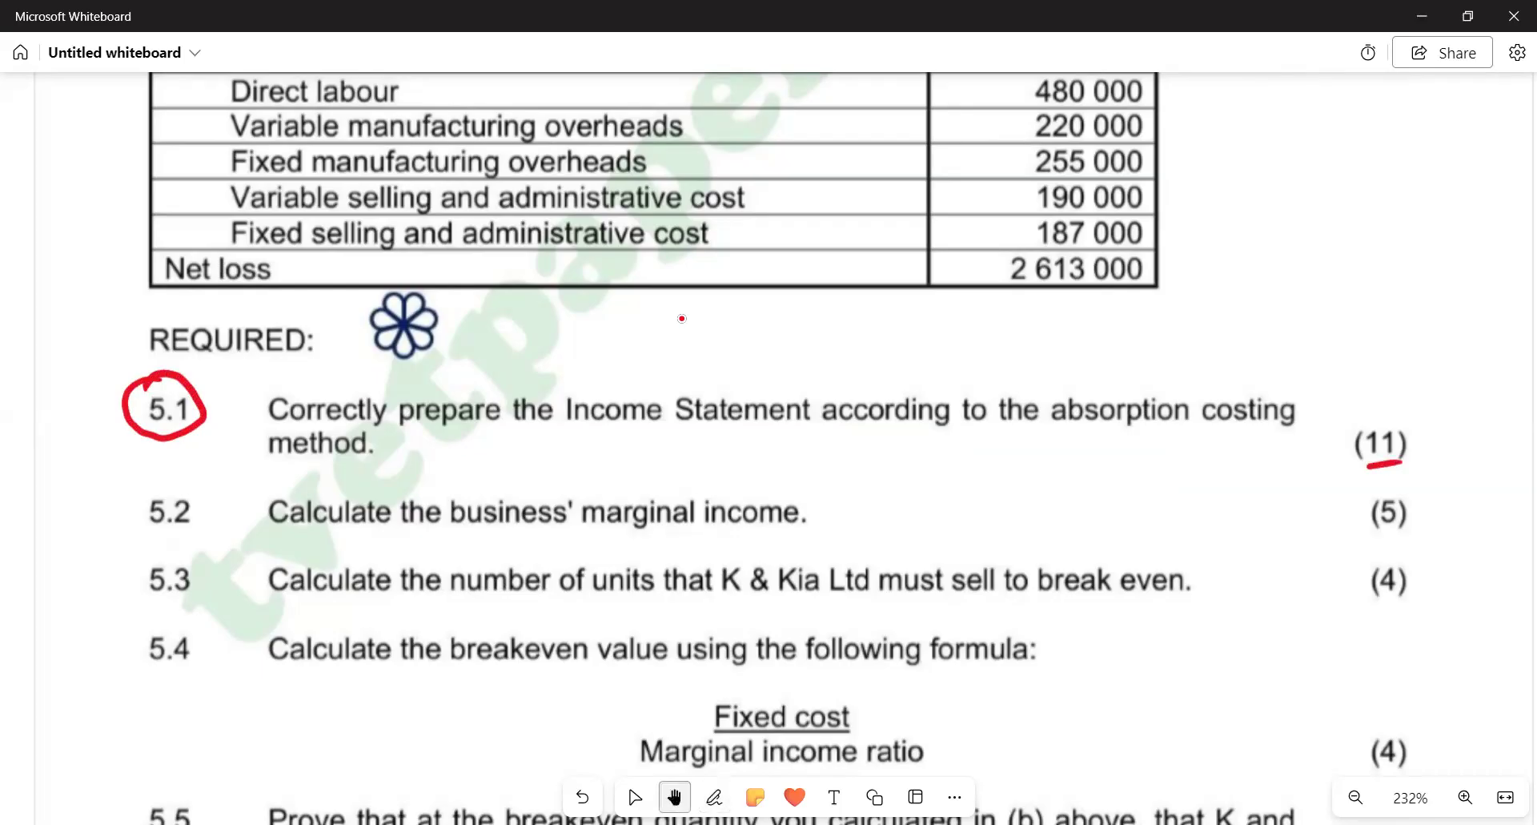
left_click_drag(675, 274, 675, 328)
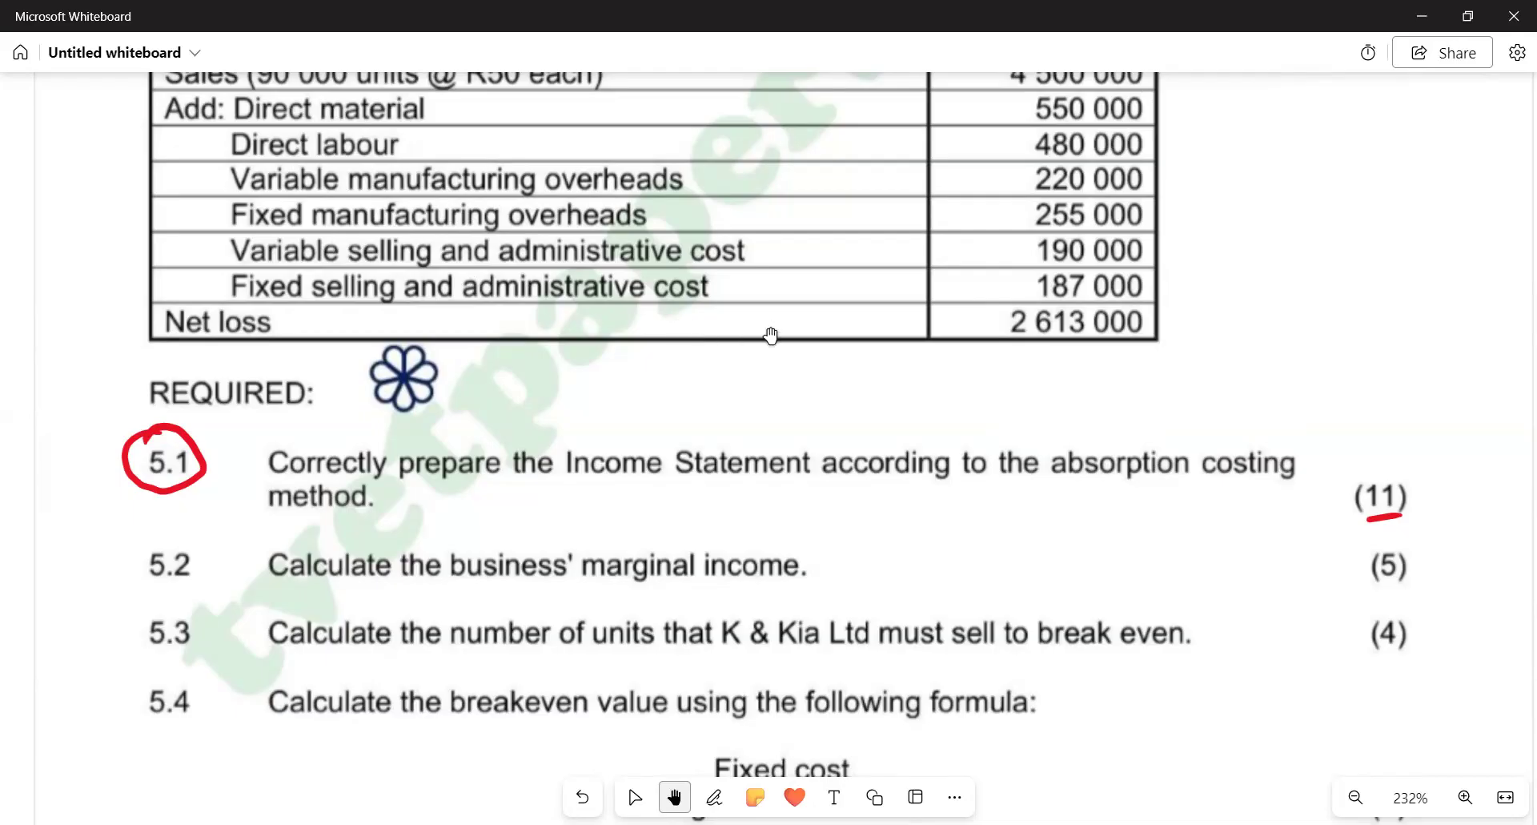
left_click_drag(1021, 365, 464, 486)
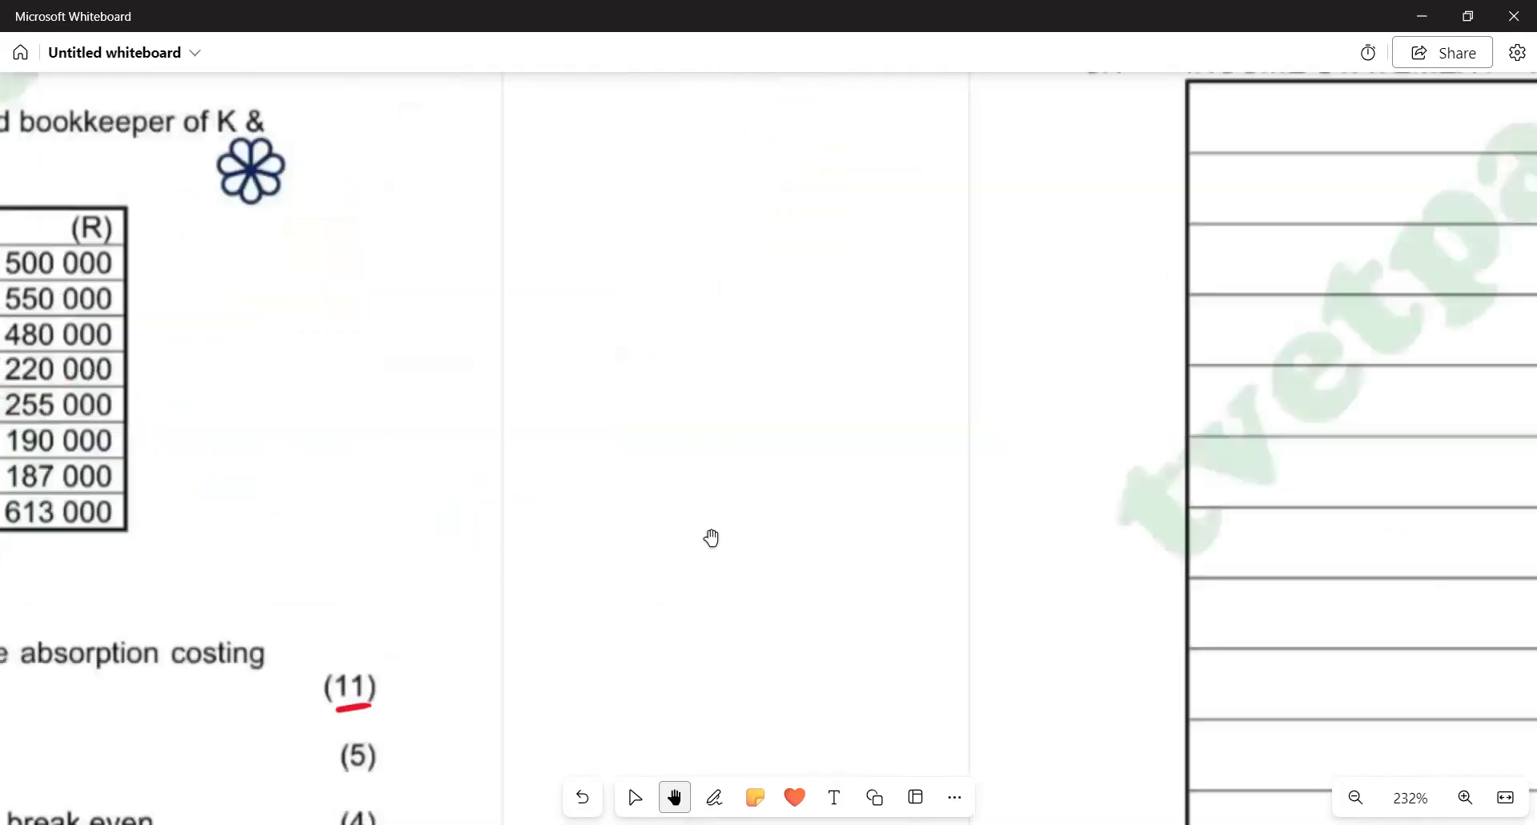
scroll(710, 535, "right", 6)
scroll(711, 536, "up", 1)
scroll(714, 536, "right", 5)
scroll(337, 586, "right", 6)
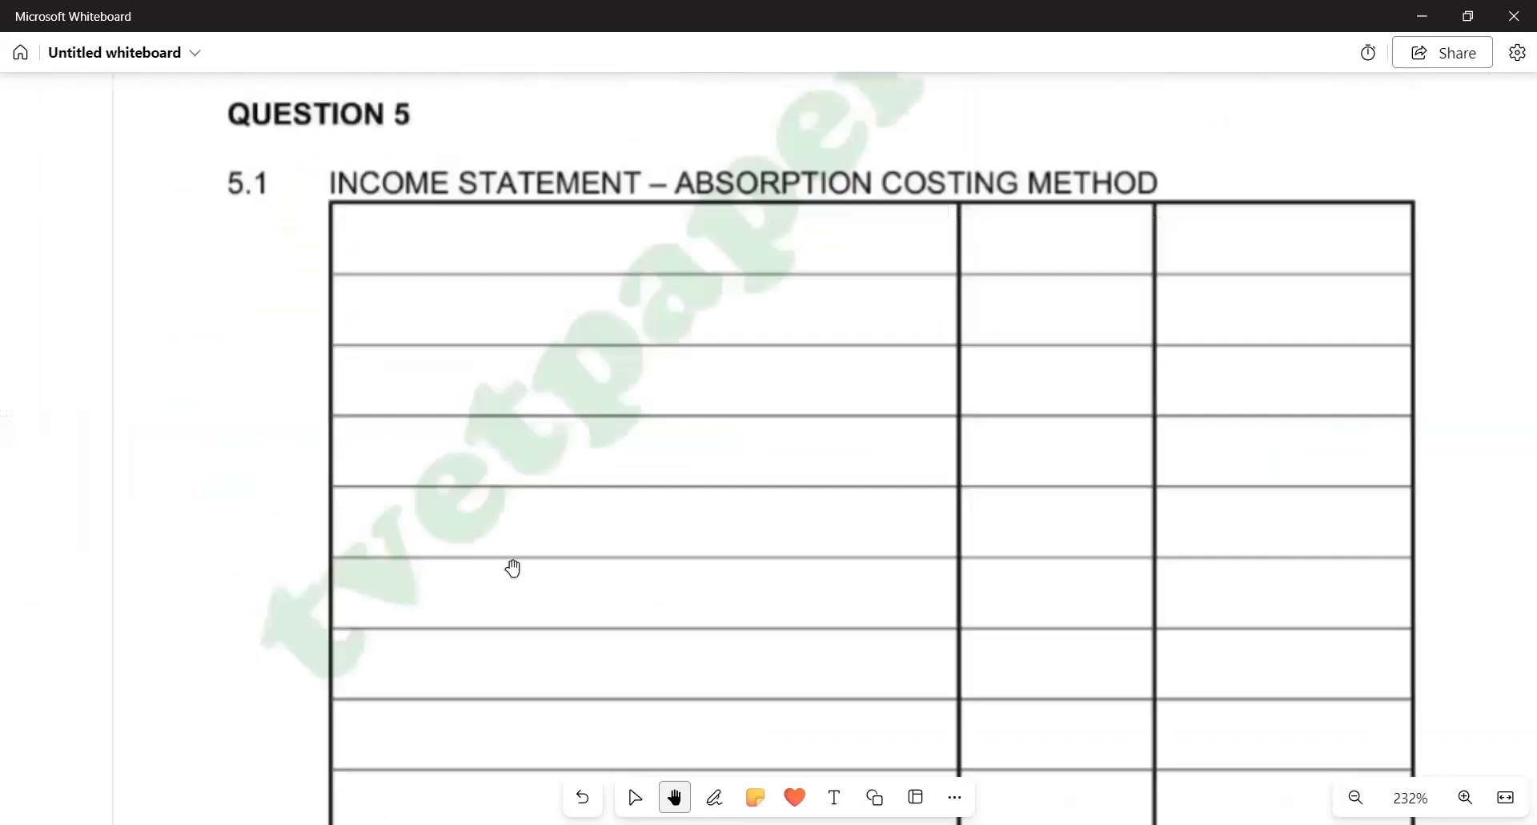
scroll(320, 549, "right", 3)
scroll(438, 529, "left", 1)
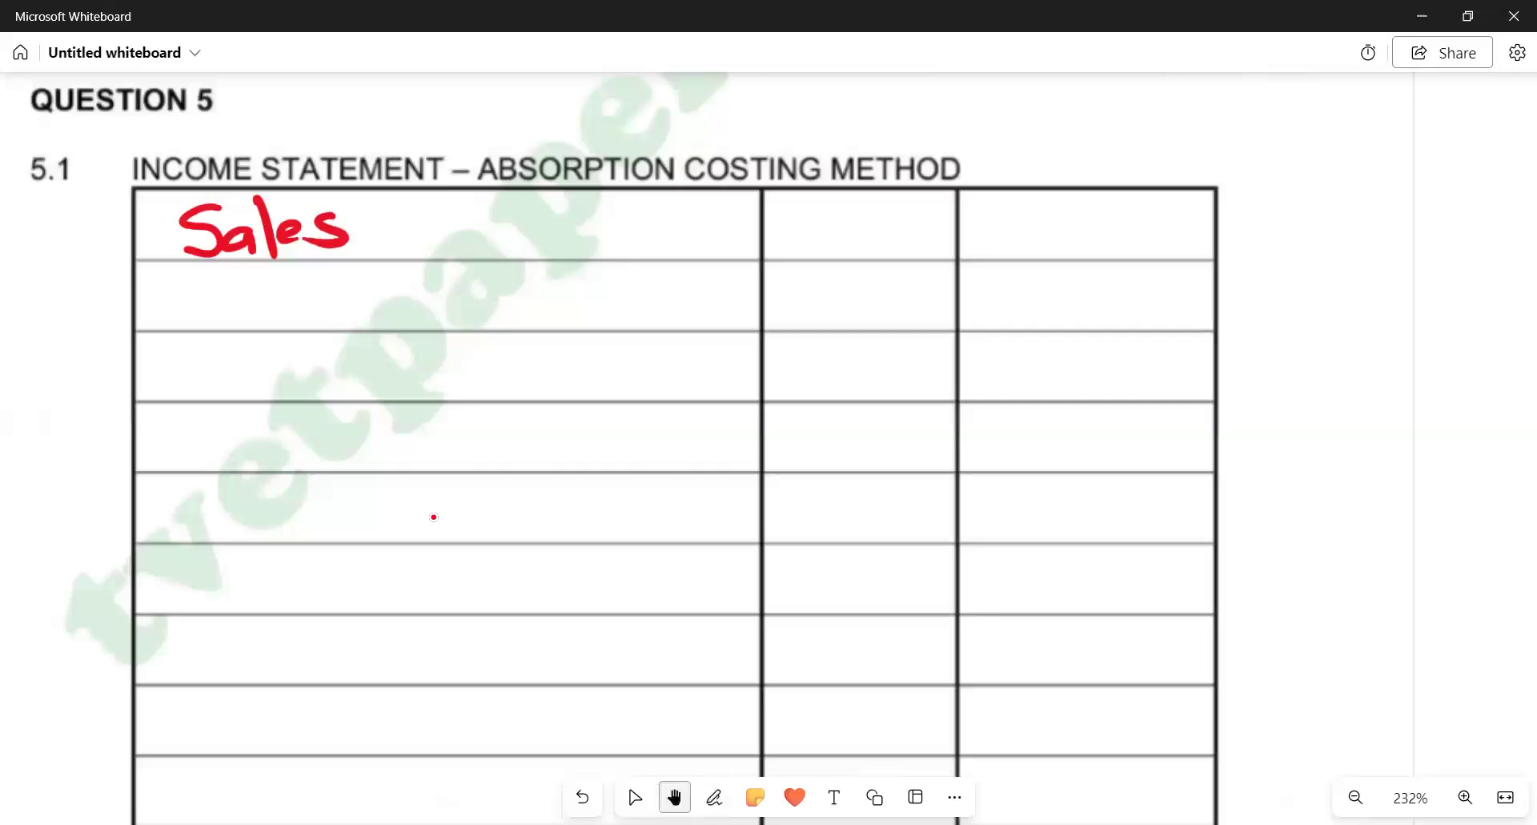
Look up the sales amount in the question's income statement and handwrite 4 500 000 in the last column of the Sales row
left_click_drag(203, 495, 704, 446)
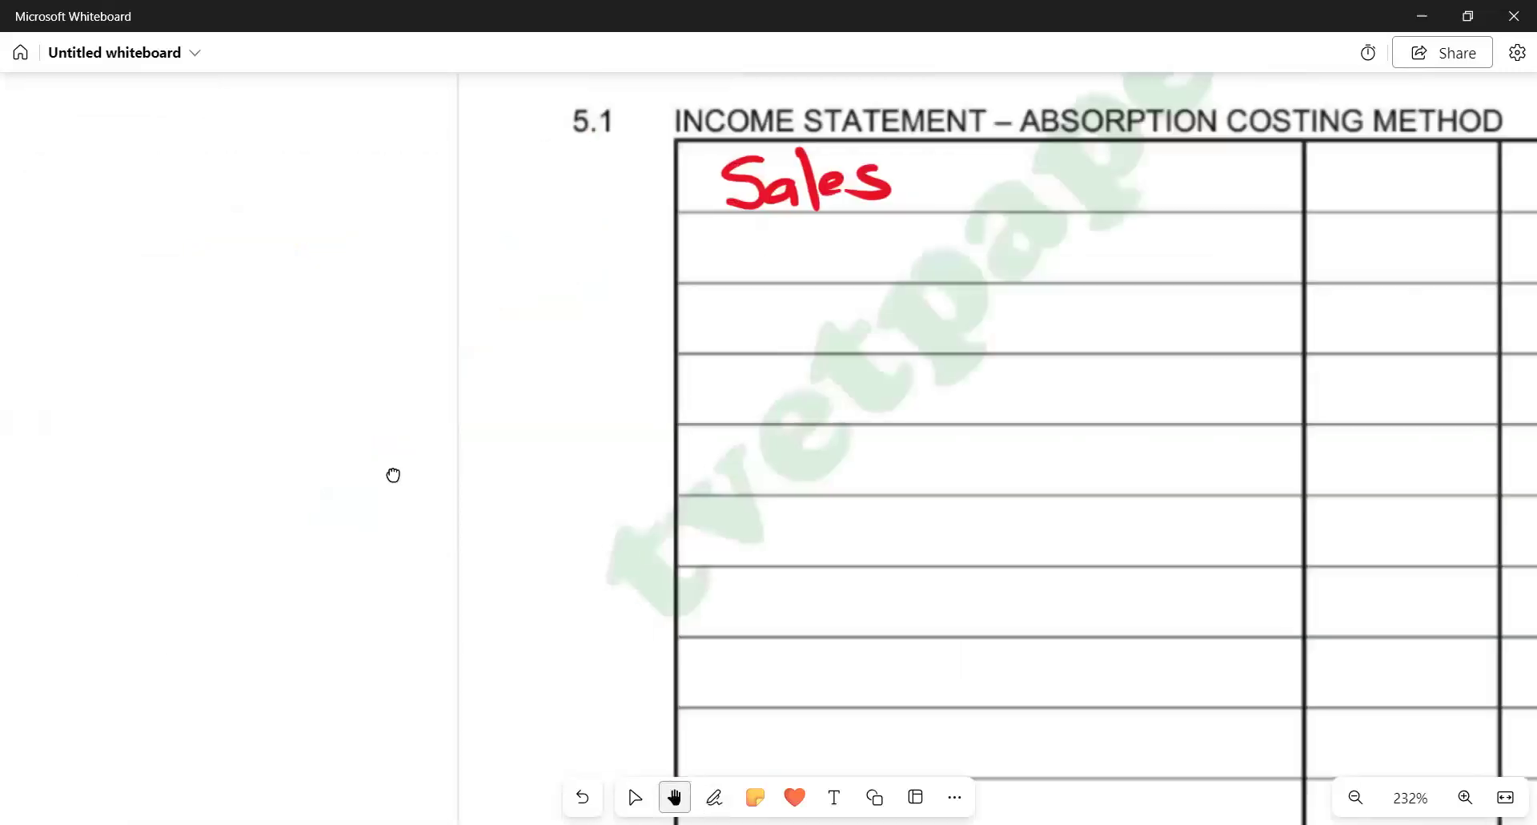
left_click_drag(393, 475, 999, 560)
left_click_drag(611, 590, 1130, 520)
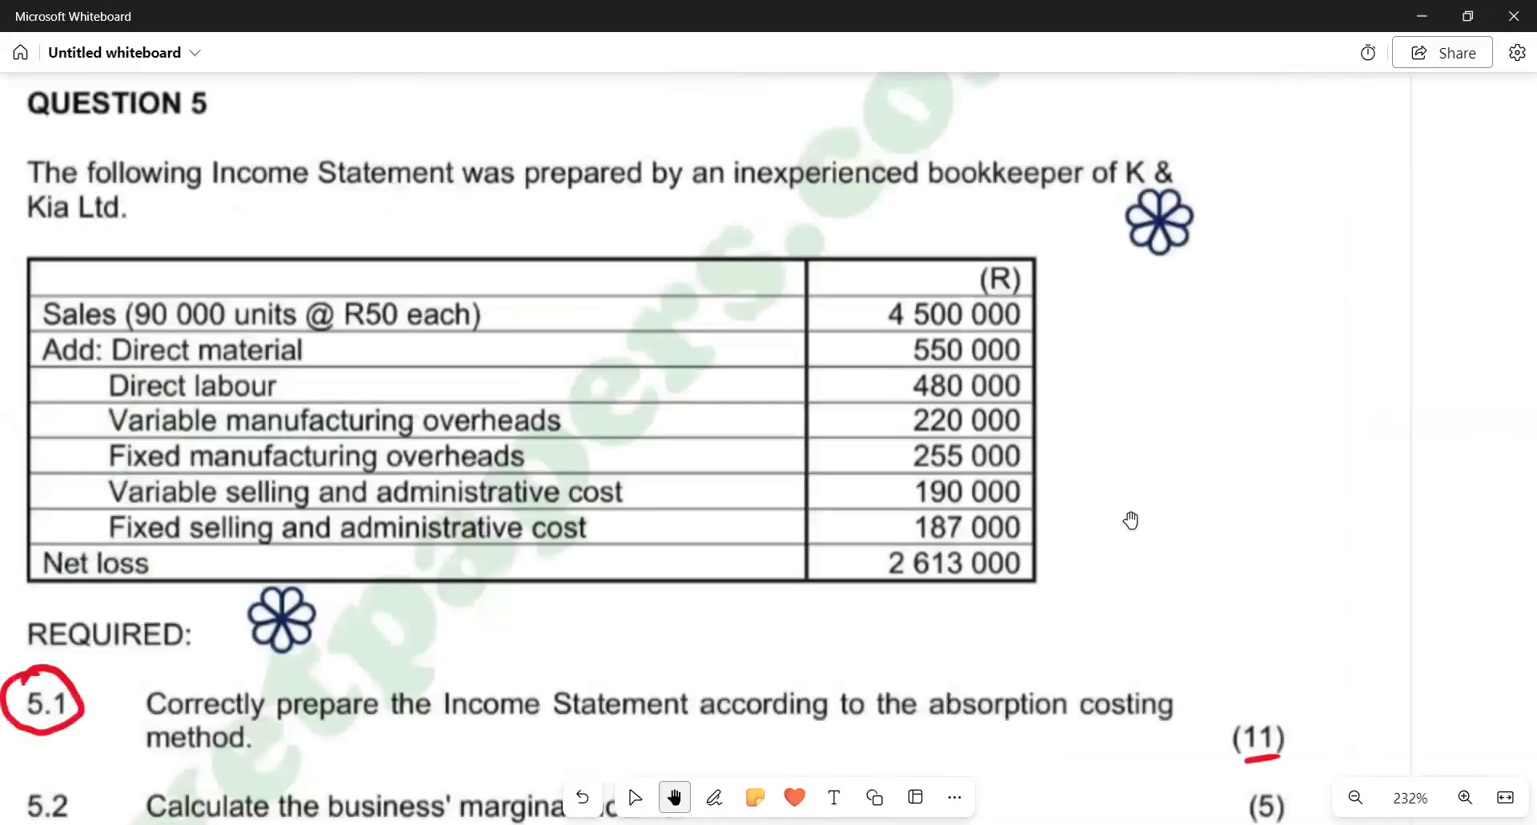
left_click_drag(906, 521, 927, 525)
key("alt+w")
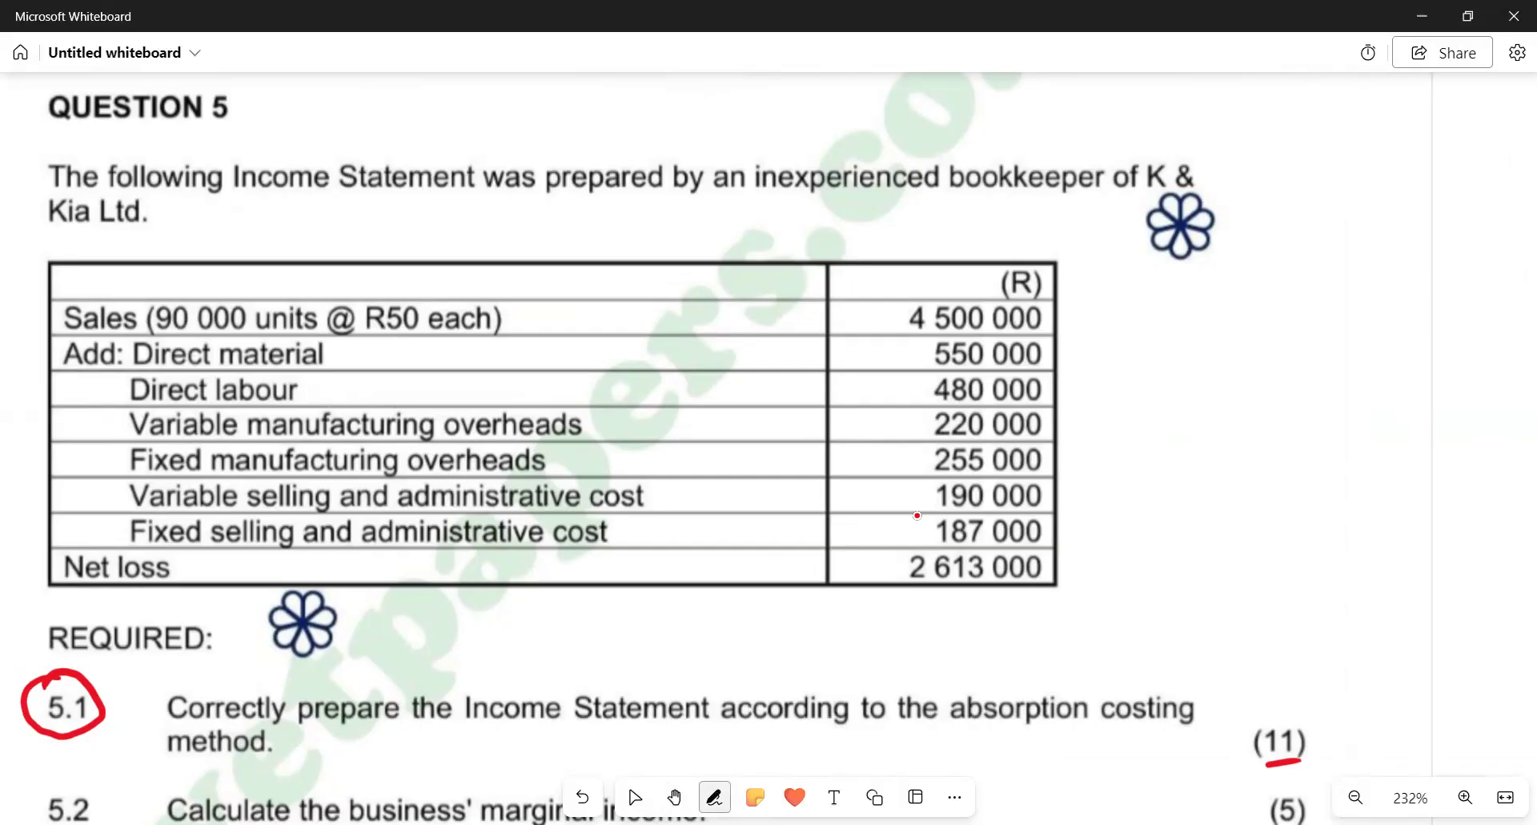
key("space")
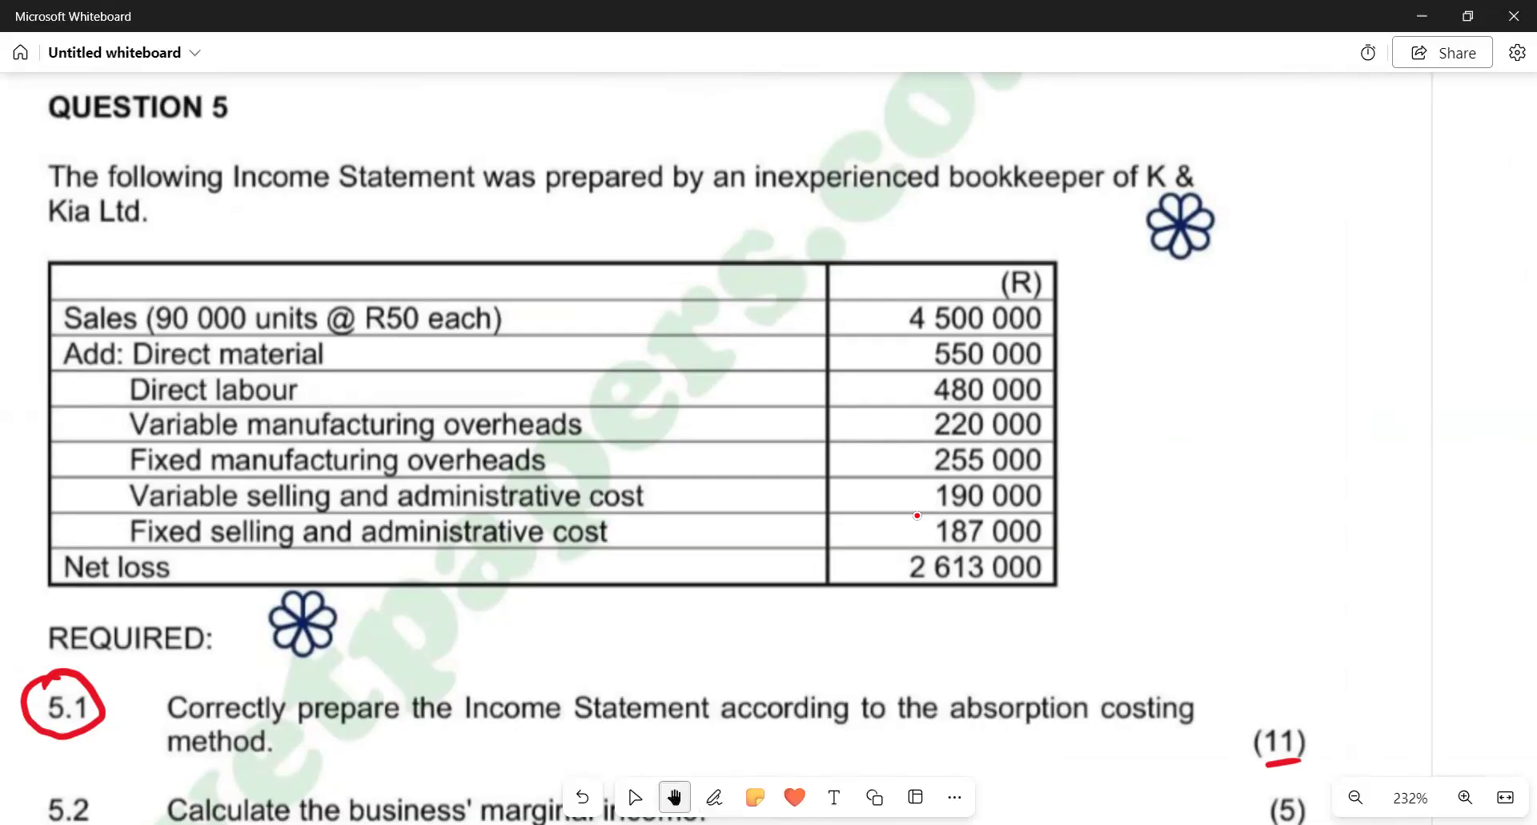
left_click_drag(1356, 467, 867, 504)
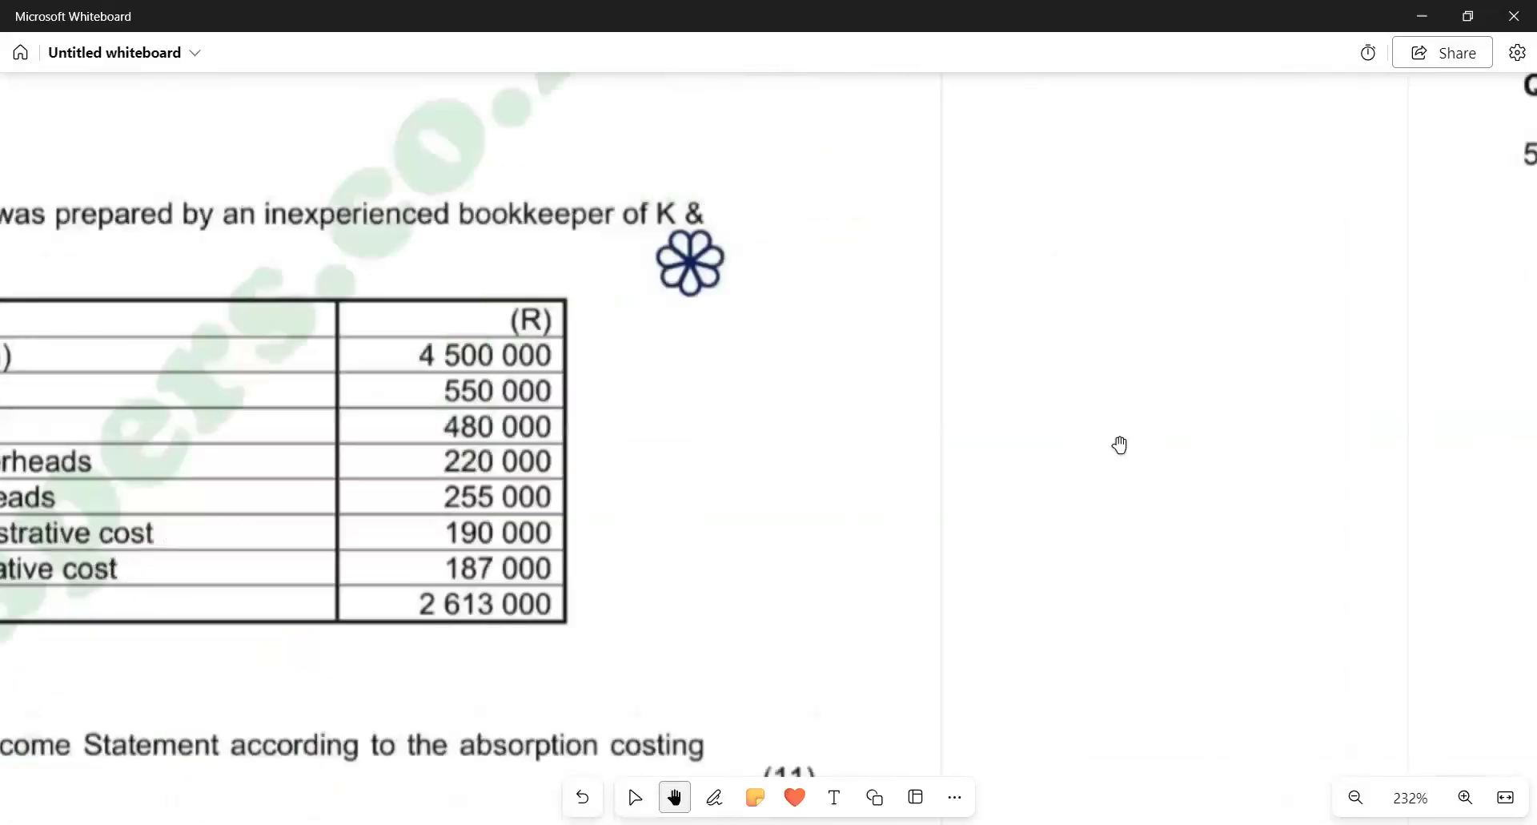
left_click_drag(1015, 459, 525, 515)
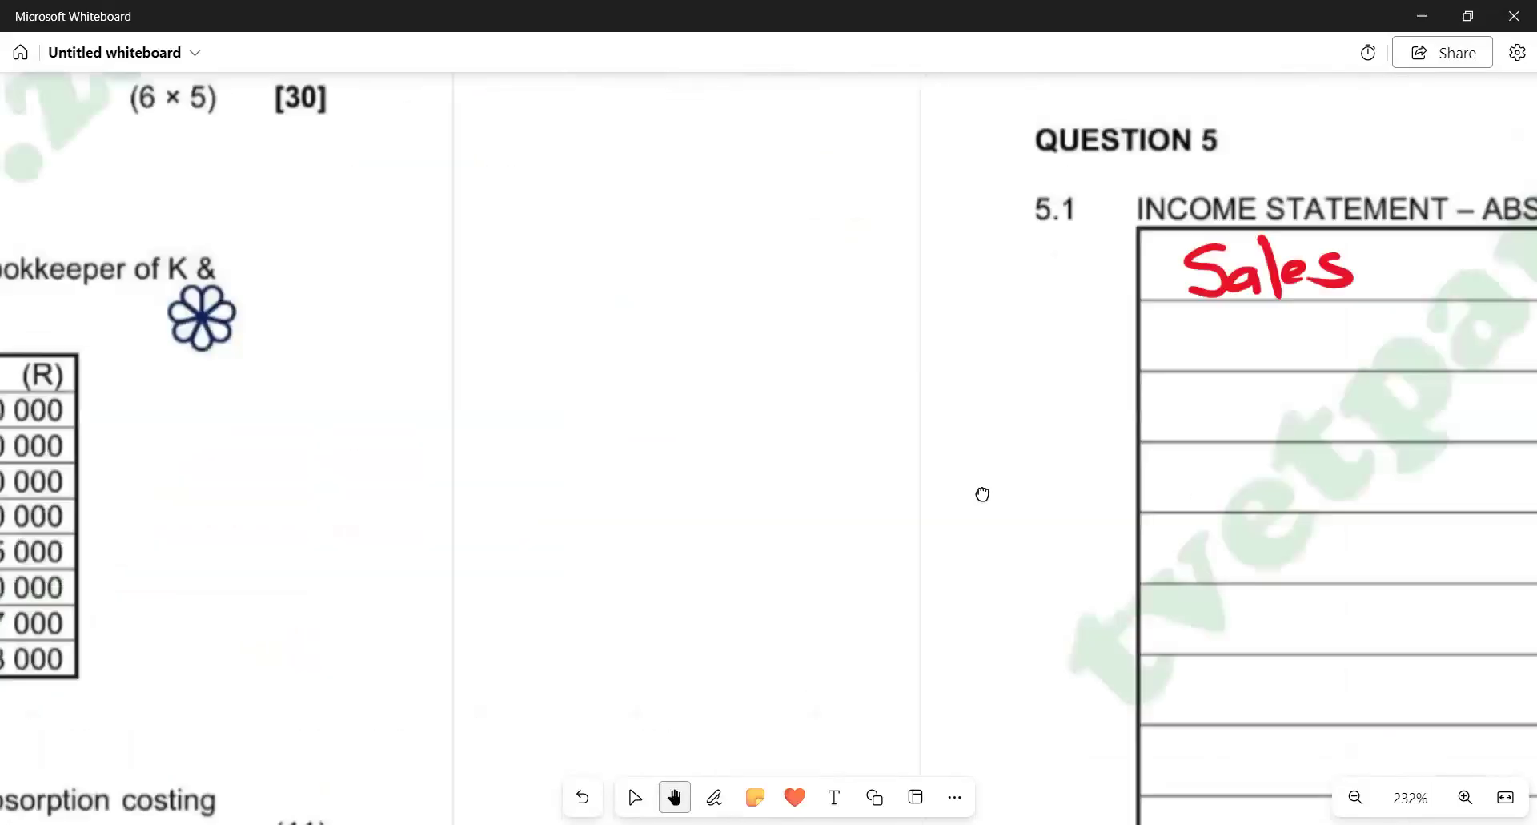
scroll(982, 494, "right", 5)
scroll(314, 532, "right", 5)
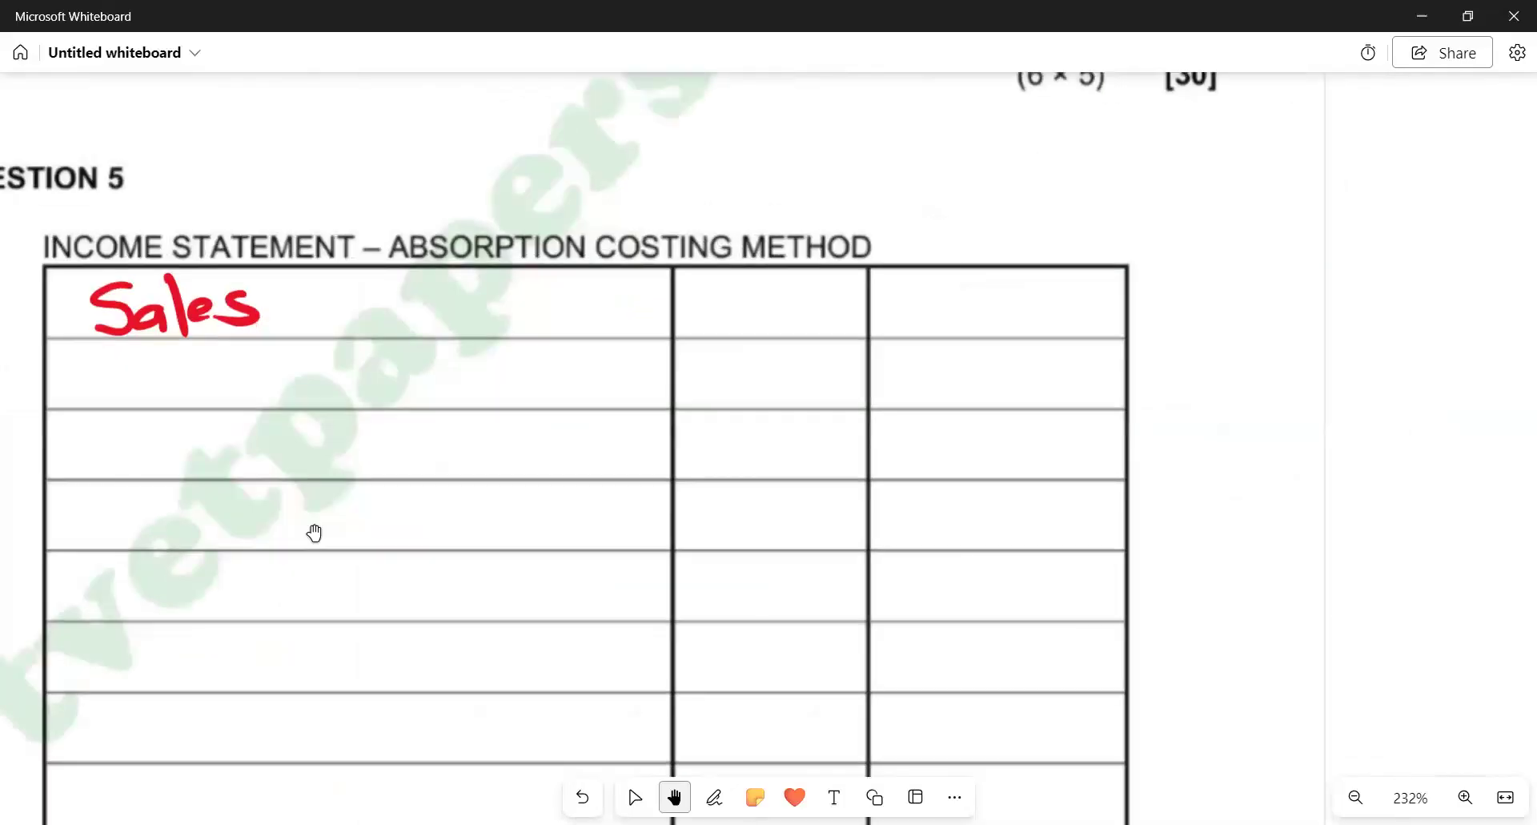
key("w")
mouse_move(889, 280)
left_mouse_down()
mouse_move(884, 304)
mouse_move(909, 301)
mouse_move(885, 334)
left_mouse_up()
mouse_move(904, 293)
left_mouse_down()
mouse_move(922, 291)
mouse_move(908, 327)
left_mouse_up()
mouse_move(927, 291)
left_mouse_down()
mouse_move(945, 317)
mouse_move(965, 293)
mouse_move(1023, 295)
mouse_move(1080, 321)
mouse_move(1074, 293)
left_mouse_up()
Review the cost items listed in the question's income statement
key("h")
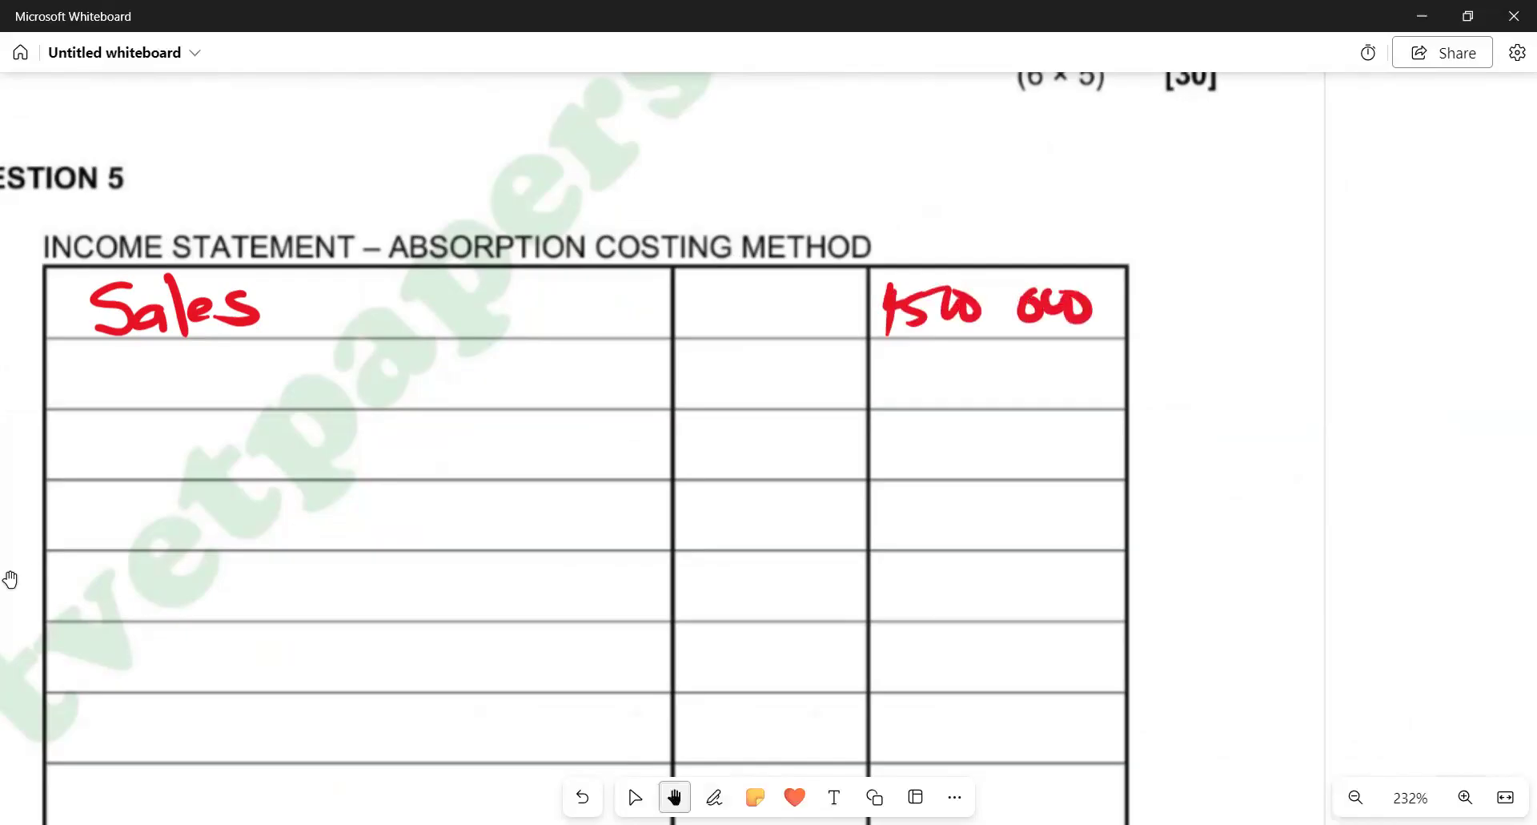
left_click_drag(255, 513, 690, 455)
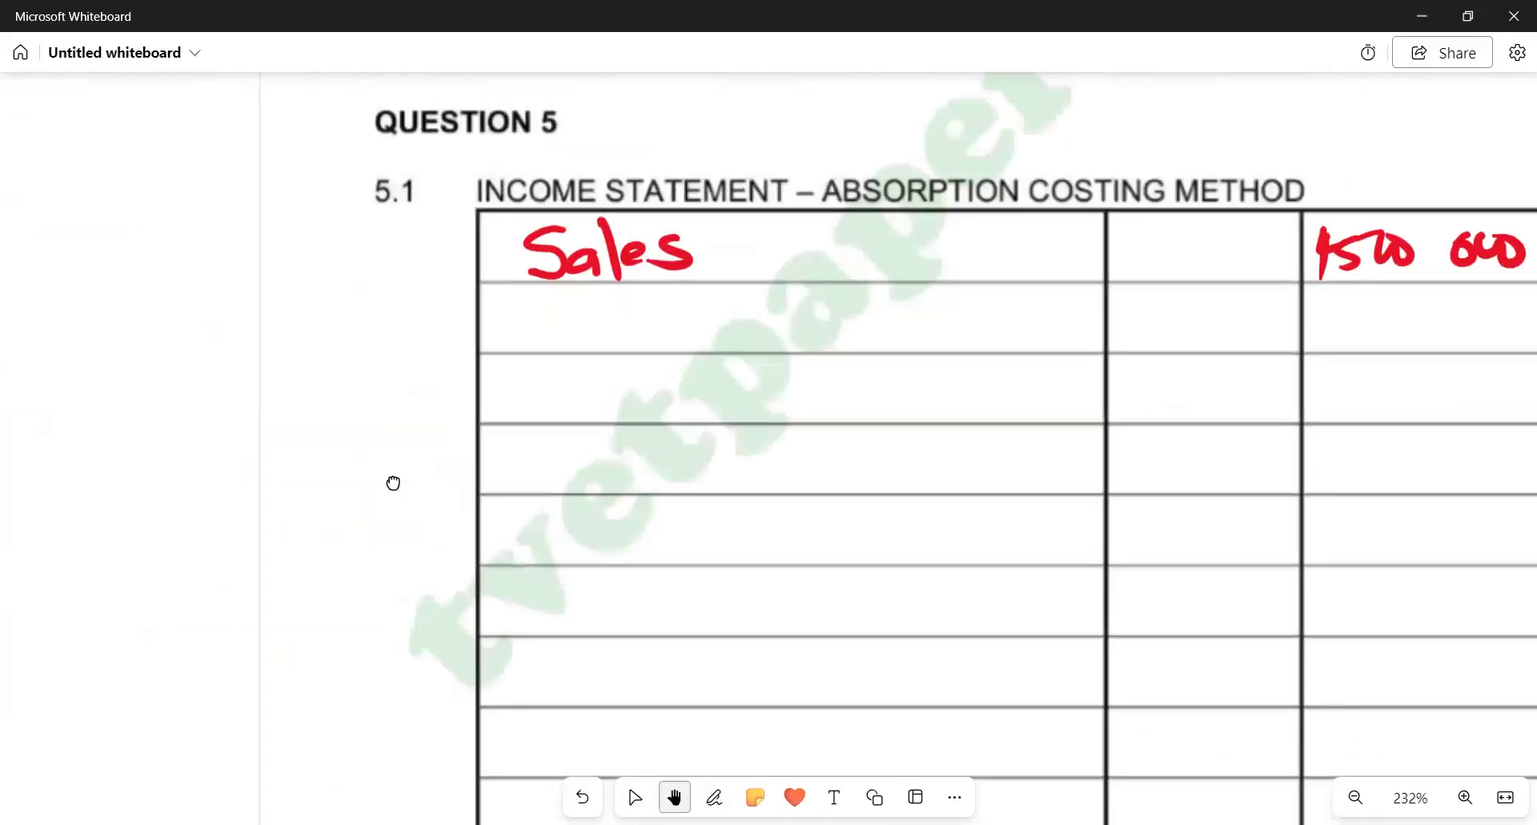
left_click_drag(392, 481, 796, 472)
left_click_drag(472, 512, 933, 491)
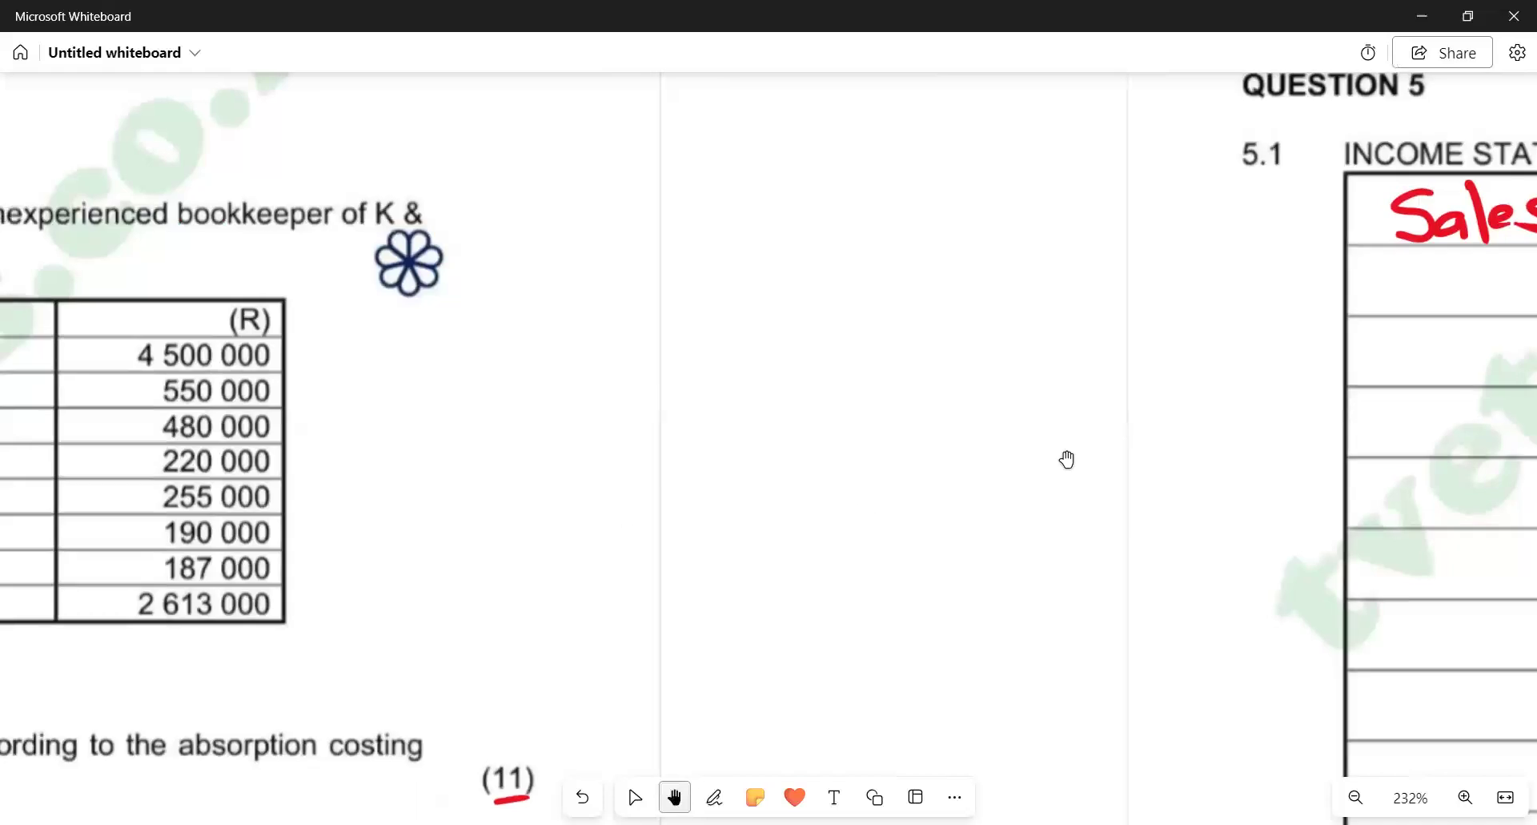
left_click_drag(403, 532, 949, 436)
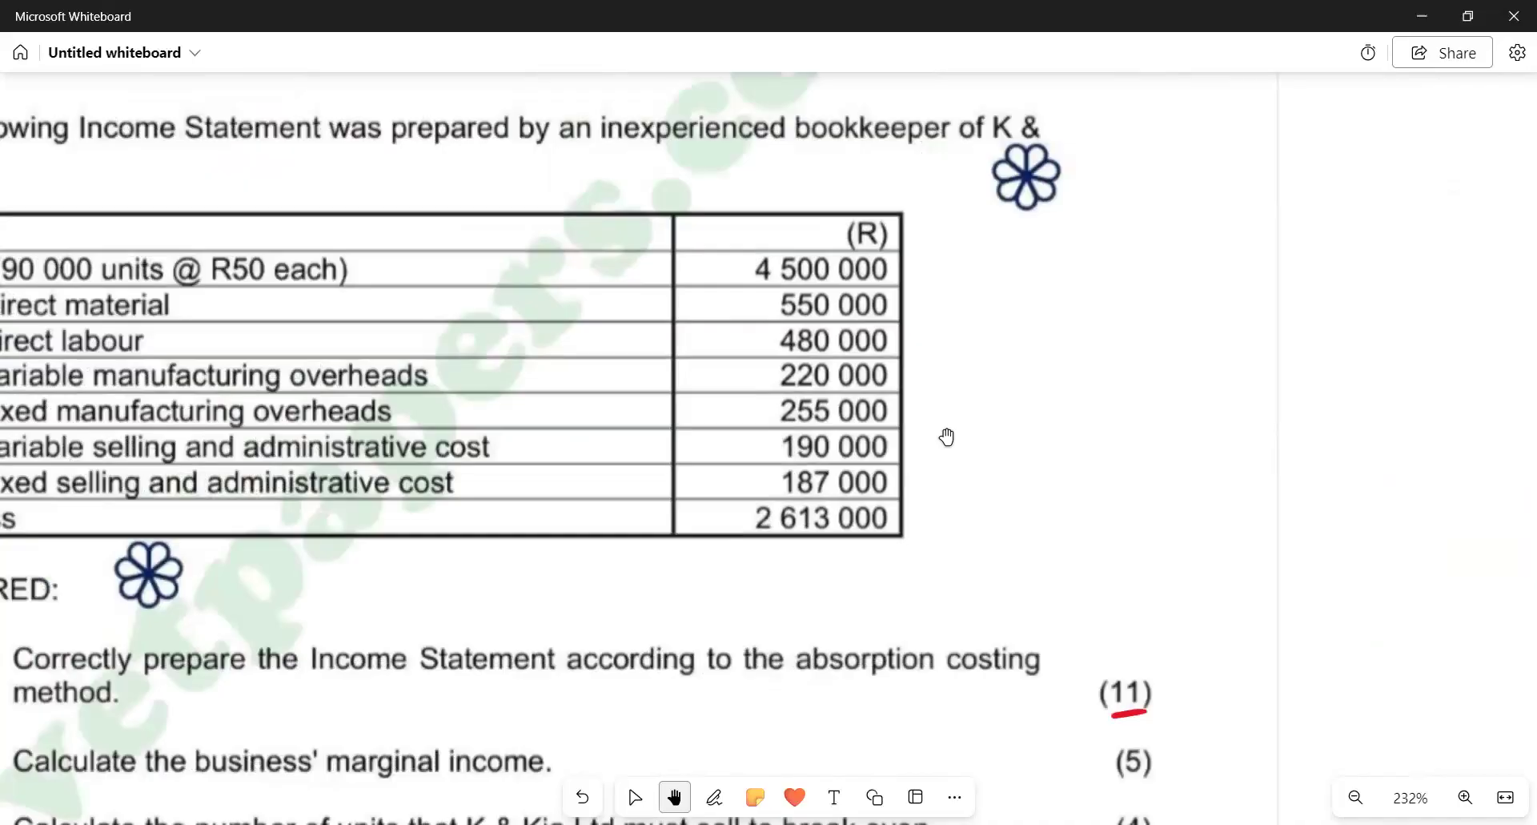
left_click_drag(1180, 442, 564, 570)
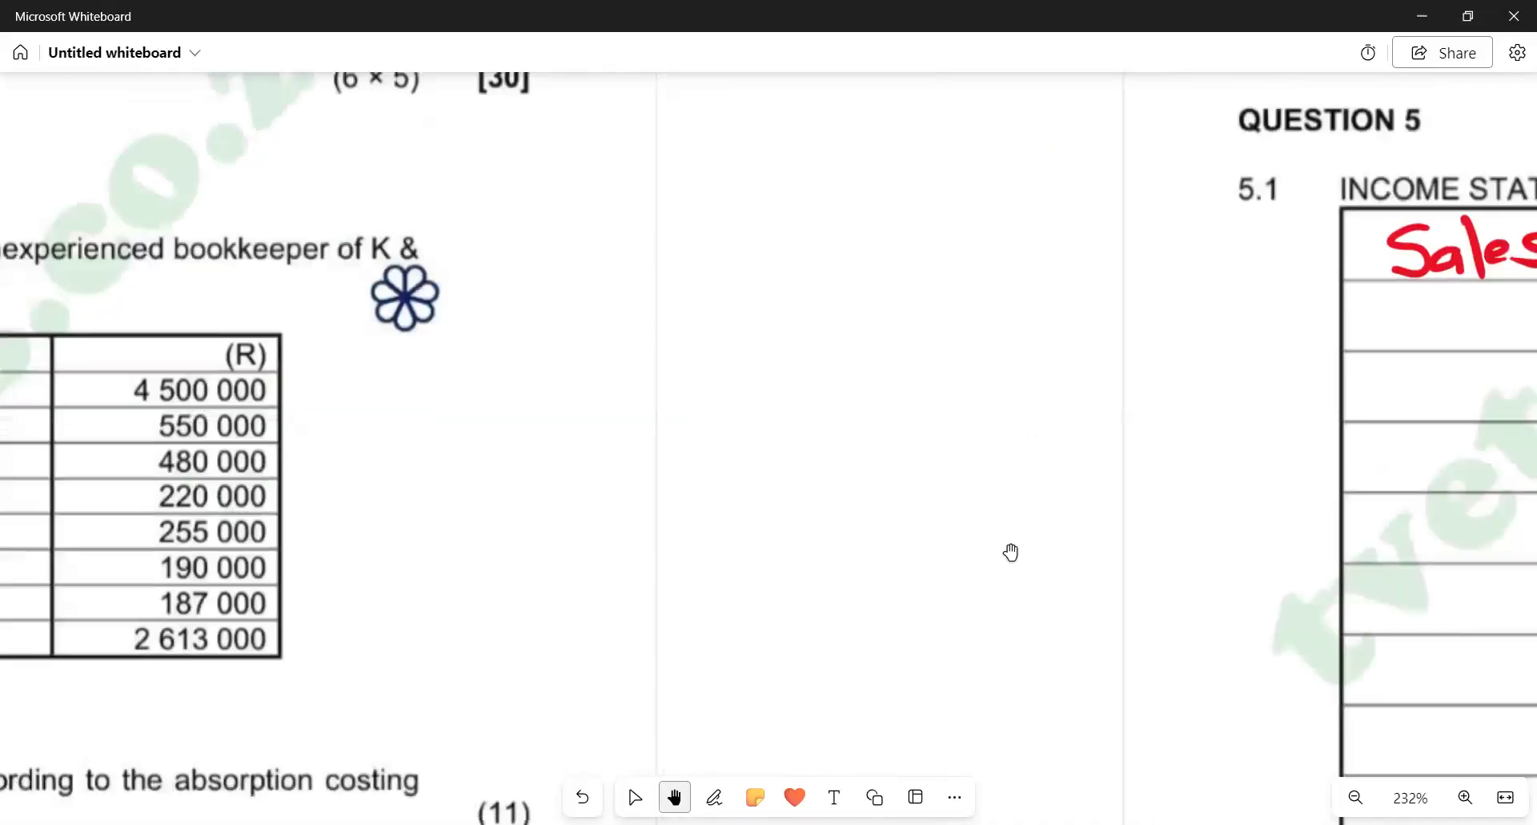
left_click_drag(1298, 522, 411, 532)
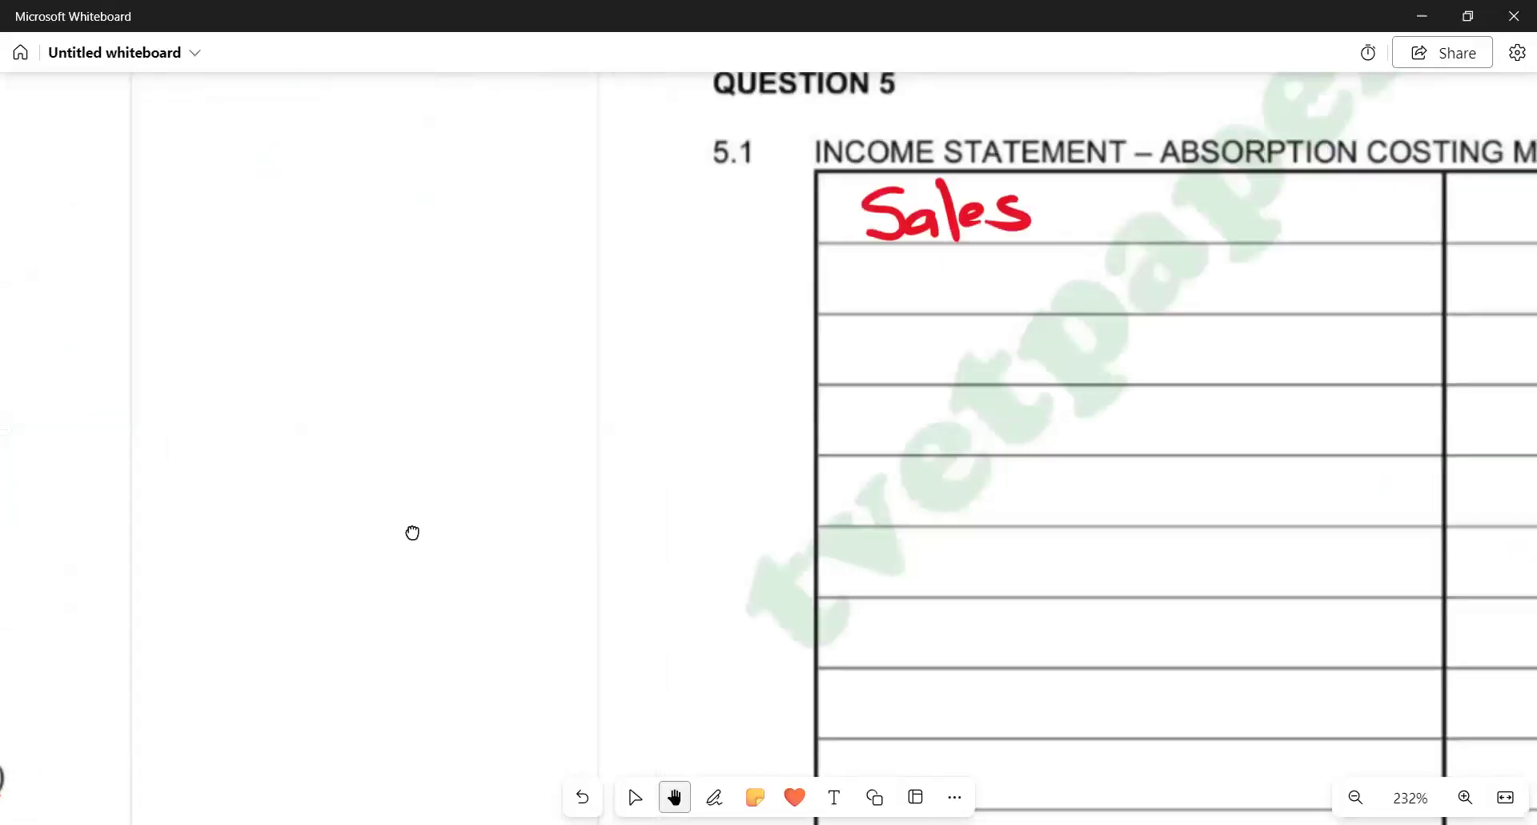
Handwrite "Less: total Production Costs" in the second row of the answer table and underline "Less"
key("space")
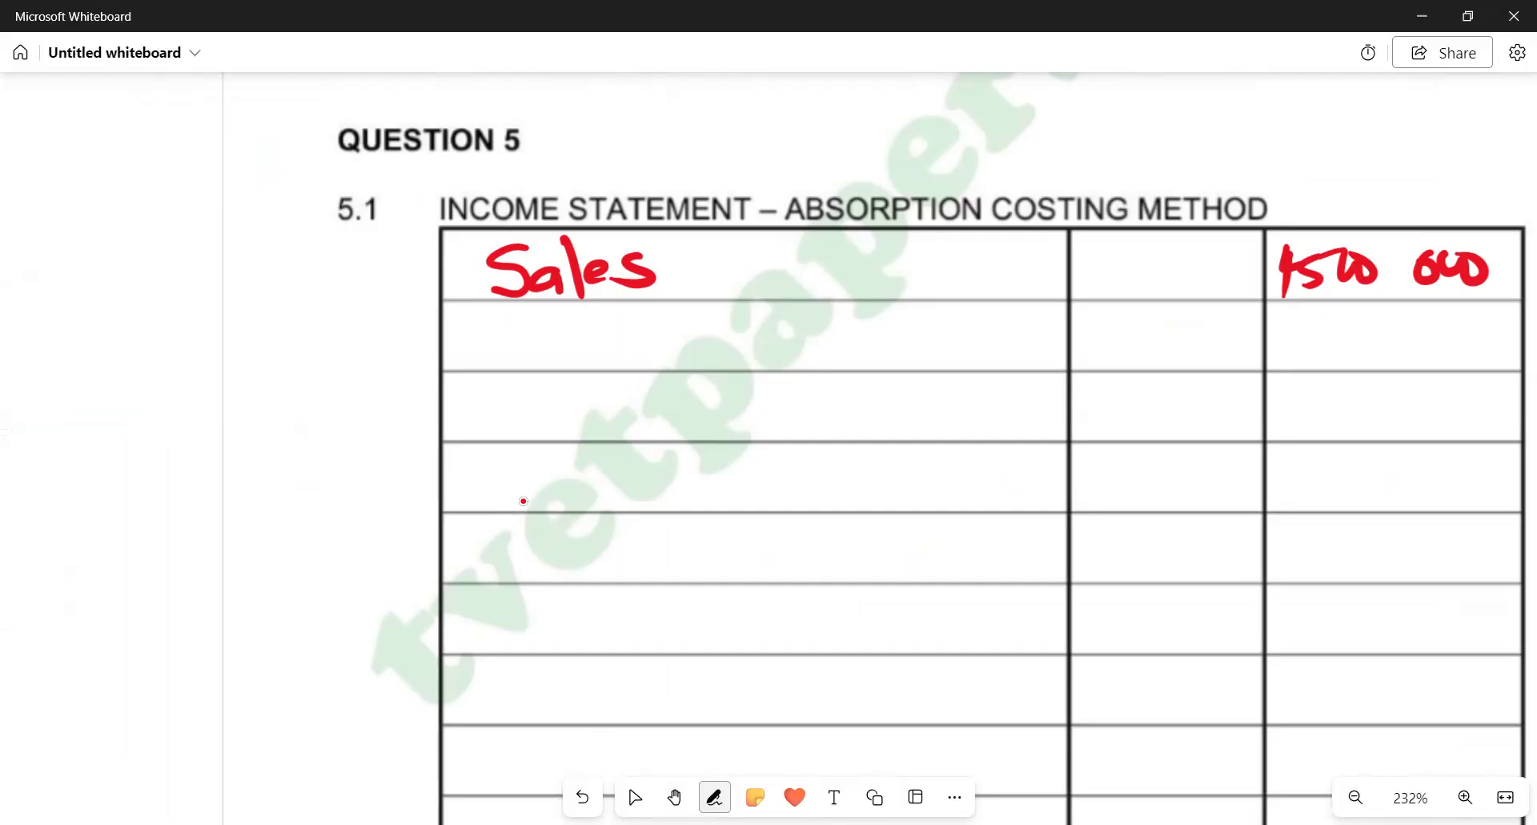
key("space")
mouse_move(461, 304)
left_mouse_down()
mouse_move(460, 370)
mouse_move(497, 353)
mouse_move(536, 359)
mouse_move(528, 369)
left_mouse_up()
left_click(540, 324)
left_click(540, 360)
left_click_drag(558, 319, 563, 361)
mouse_move(552, 347)
left_mouse_down()
mouse_move(586, 343)
mouse_move(597, 359)
left_mouse_up()
mouse_move(589, 347)
left_mouse_down()
mouse_move(686, 361)
mouse_move(733, 346)
left_mouse_up()
mouse_move(756, 295)
left_mouse_down()
mouse_move(762, 353)
mouse_move(804, 354)
left_mouse_up()
mouse_move(824, 329)
left_mouse_down()
mouse_move(812, 352)
mouse_move(842, 356)
left_mouse_up()
mouse_move(850, 336)
left_mouse_down()
mouse_move(855, 356)
mouse_move(878, 336)
mouse_move(953, 357)
left_mouse_up()
left_click_drag(967, 343, 997, 359)
mouse_move(1007, 306)
left_mouse_down()
mouse_move(1012, 360)
mouse_move(1024, 359)
left_mouse_up()
Examine the production cost lines and their amounts in the bookkeeper's income statement
key("space")
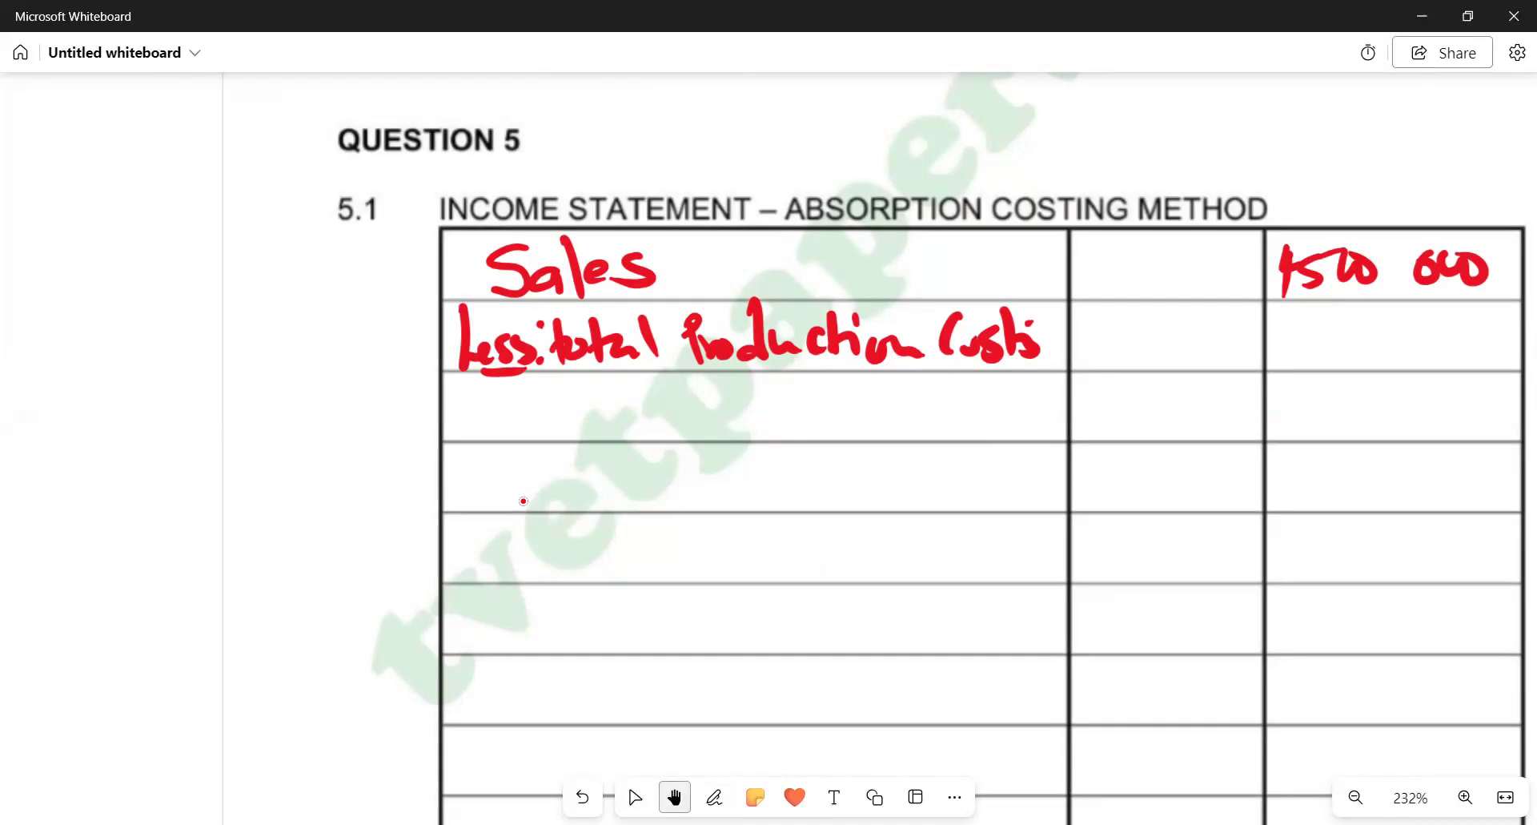
key("p")
key("h")
left_click_drag(458, 608, 707, 571)
mouse_move(528, 520)
left_mouse_down()
mouse_move(704, 484)
mouse_move(987, 477)
left_mouse_up()
left_click_drag(665, 462, 1160, 436)
left_click_drag(847, 441, 1087, 396)
key("w")
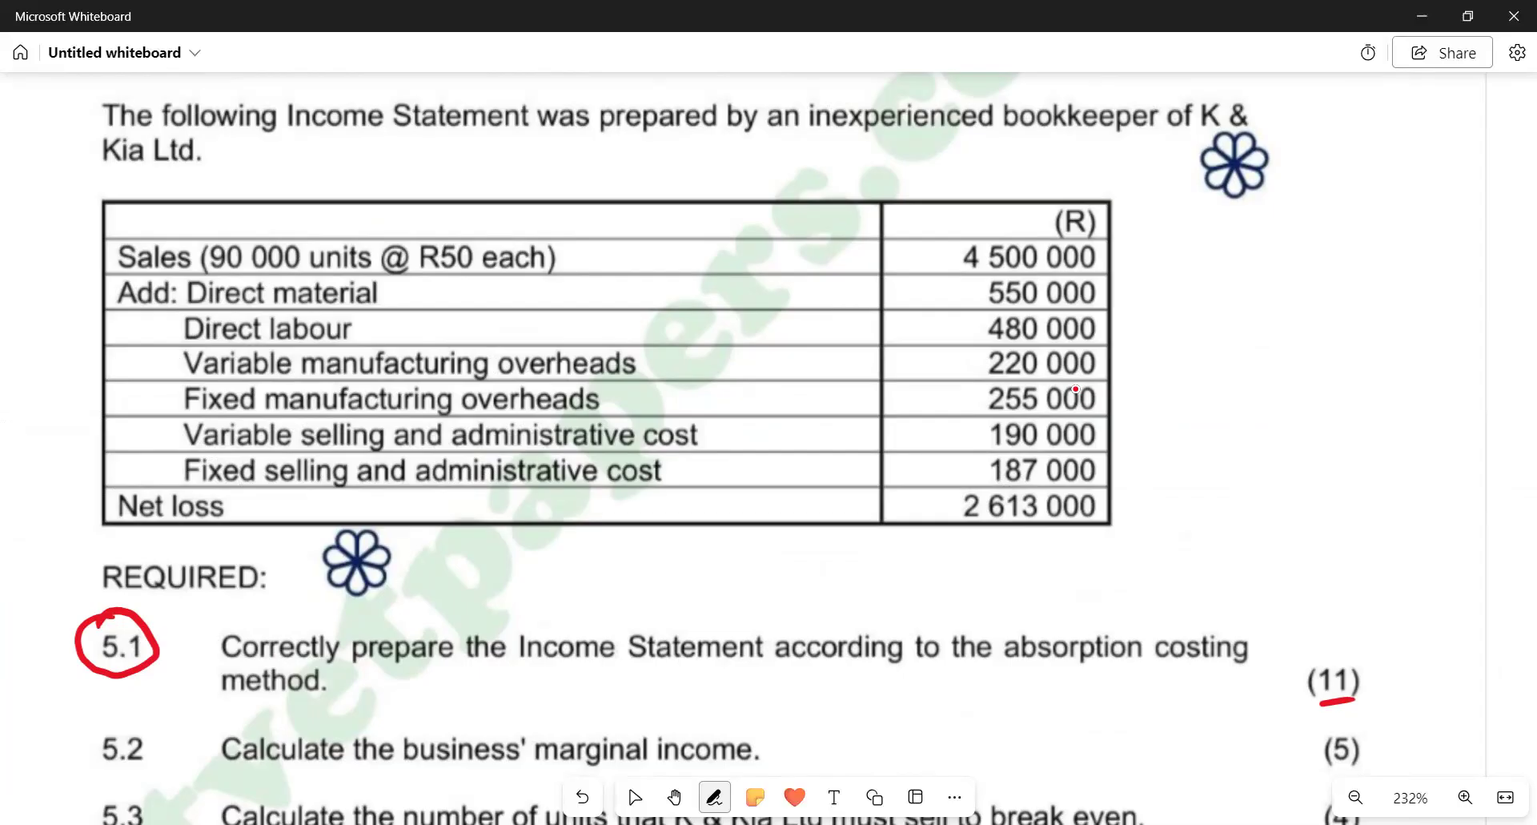
key("space")
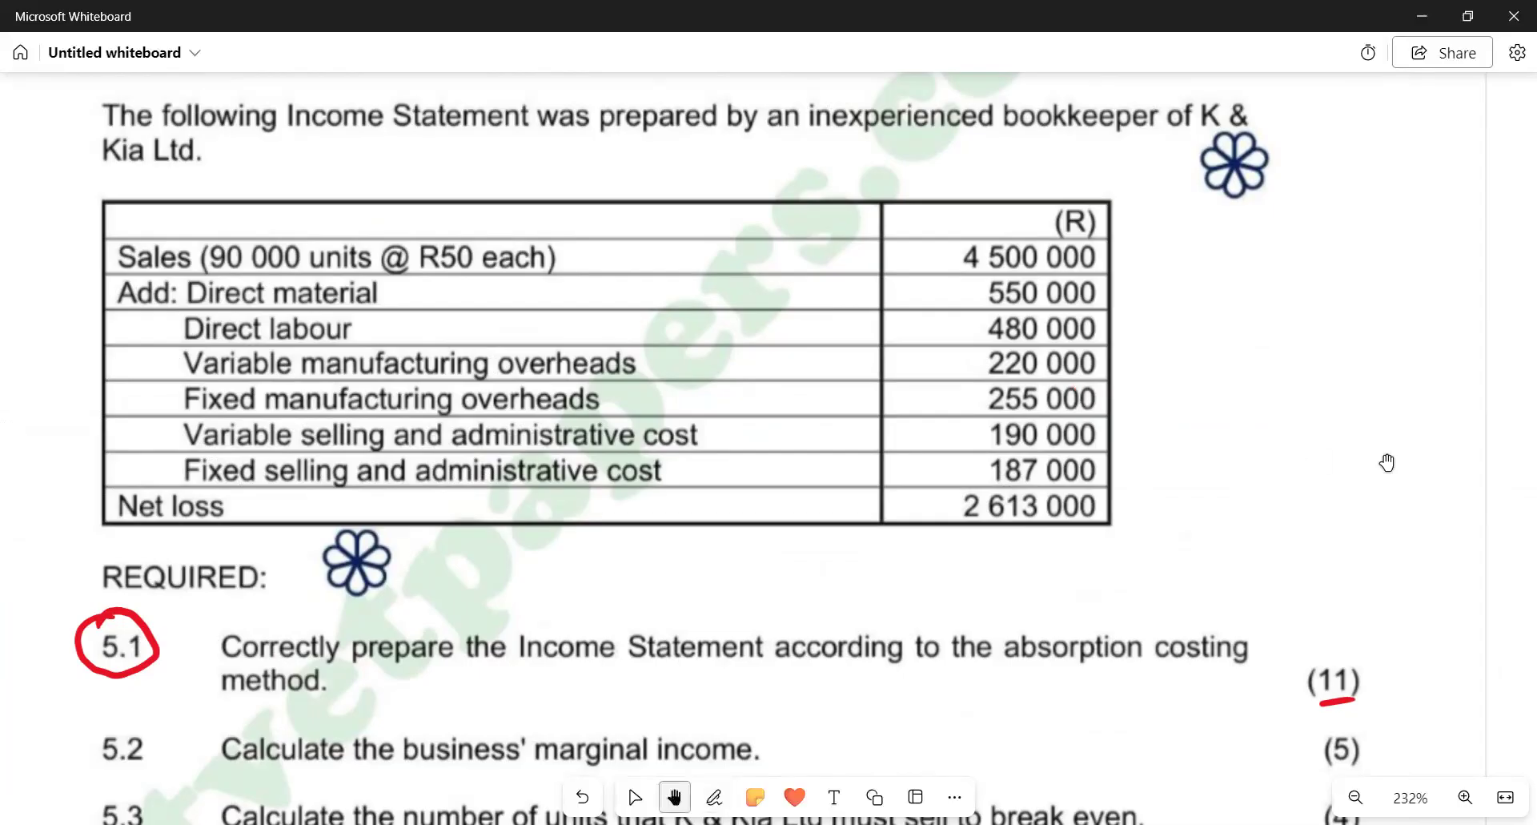
left_click_drag(1496, 465, 1101, 485)
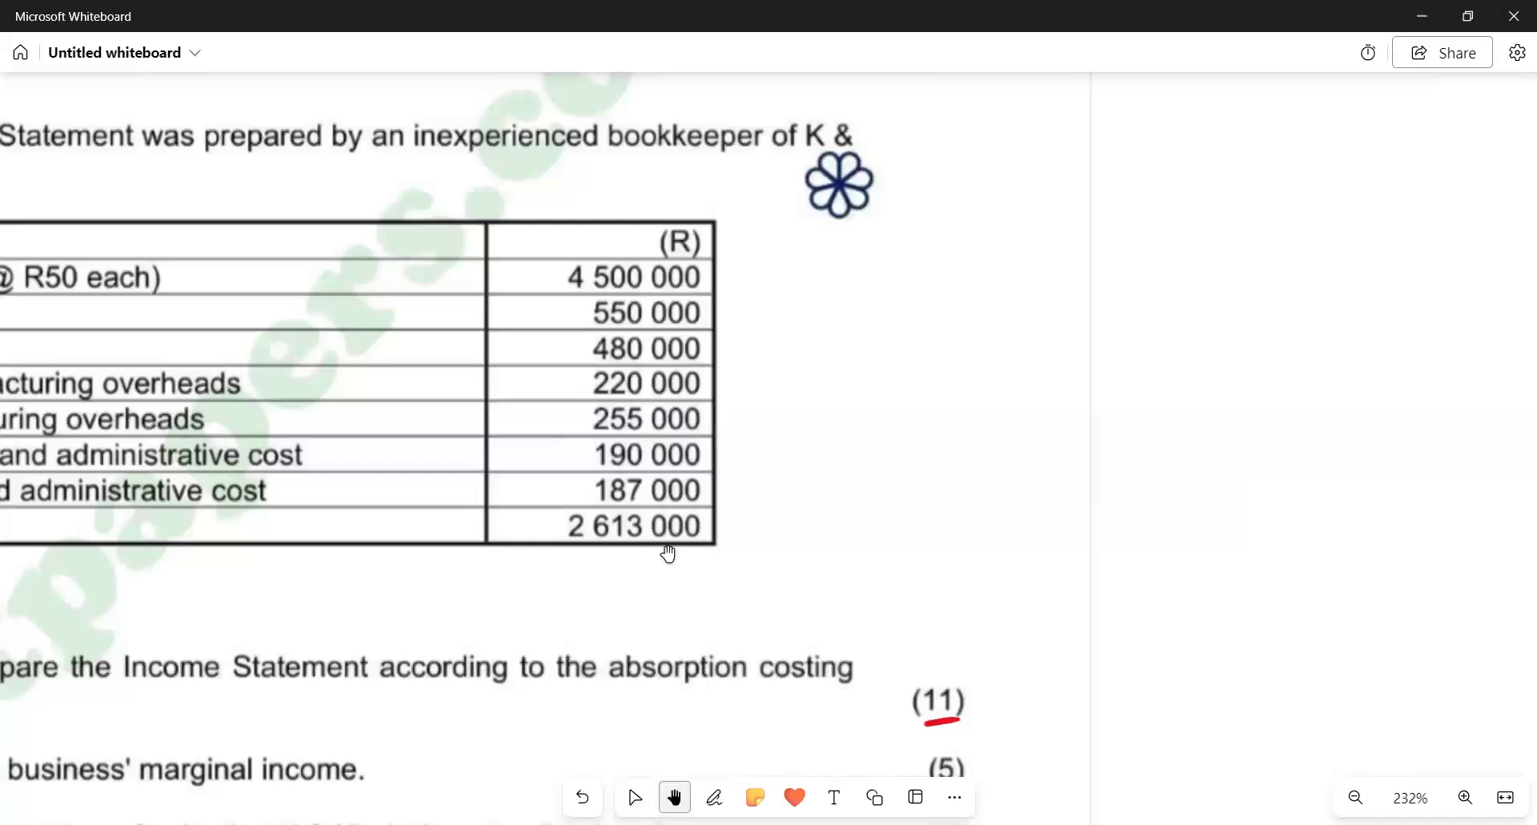
left_click_drag(1296, 463, 854, 467)
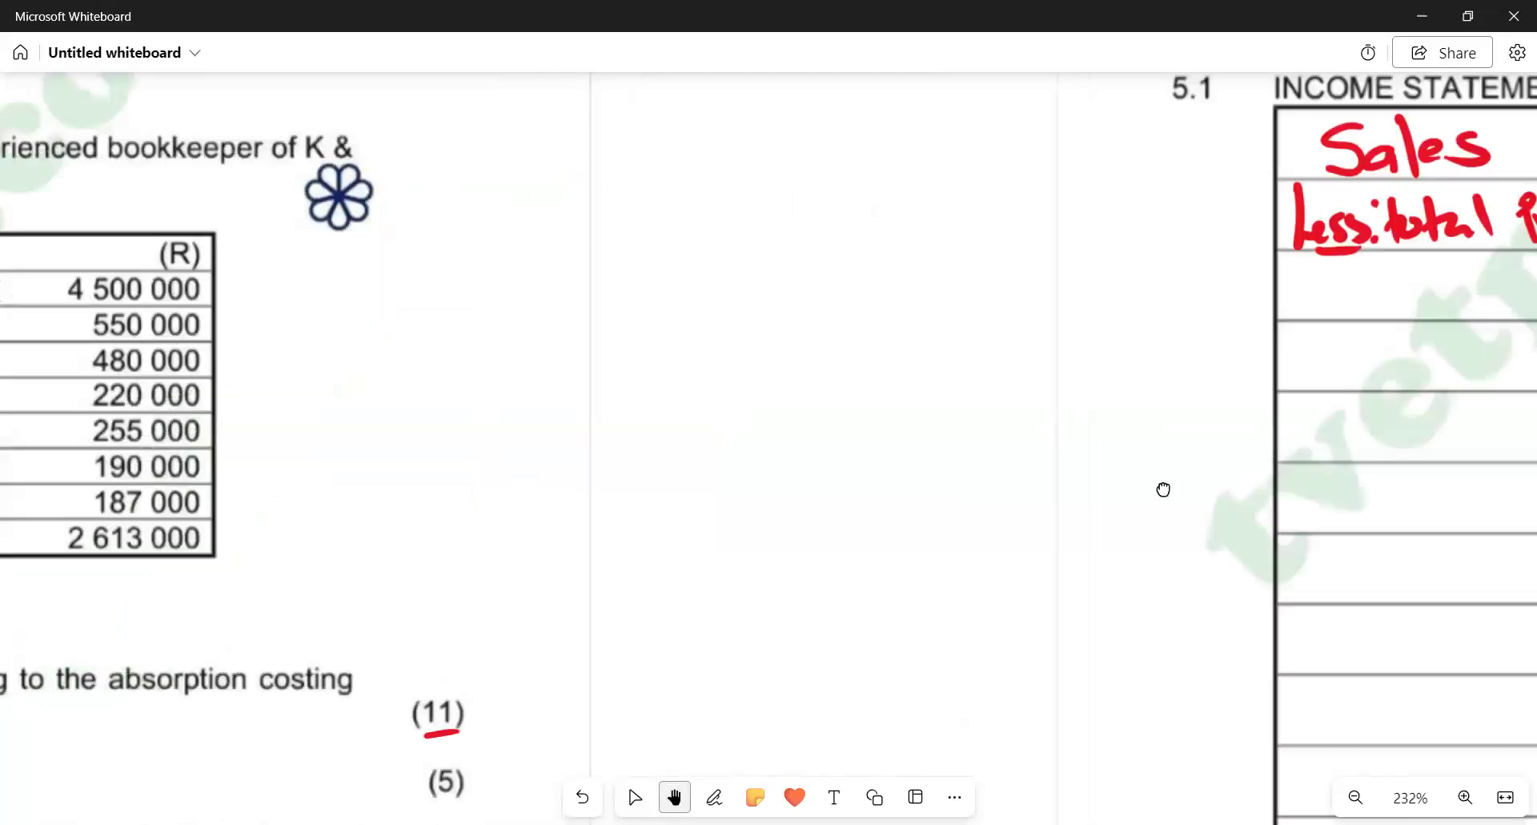
left_click_drag(1163, 487, 401, 608)
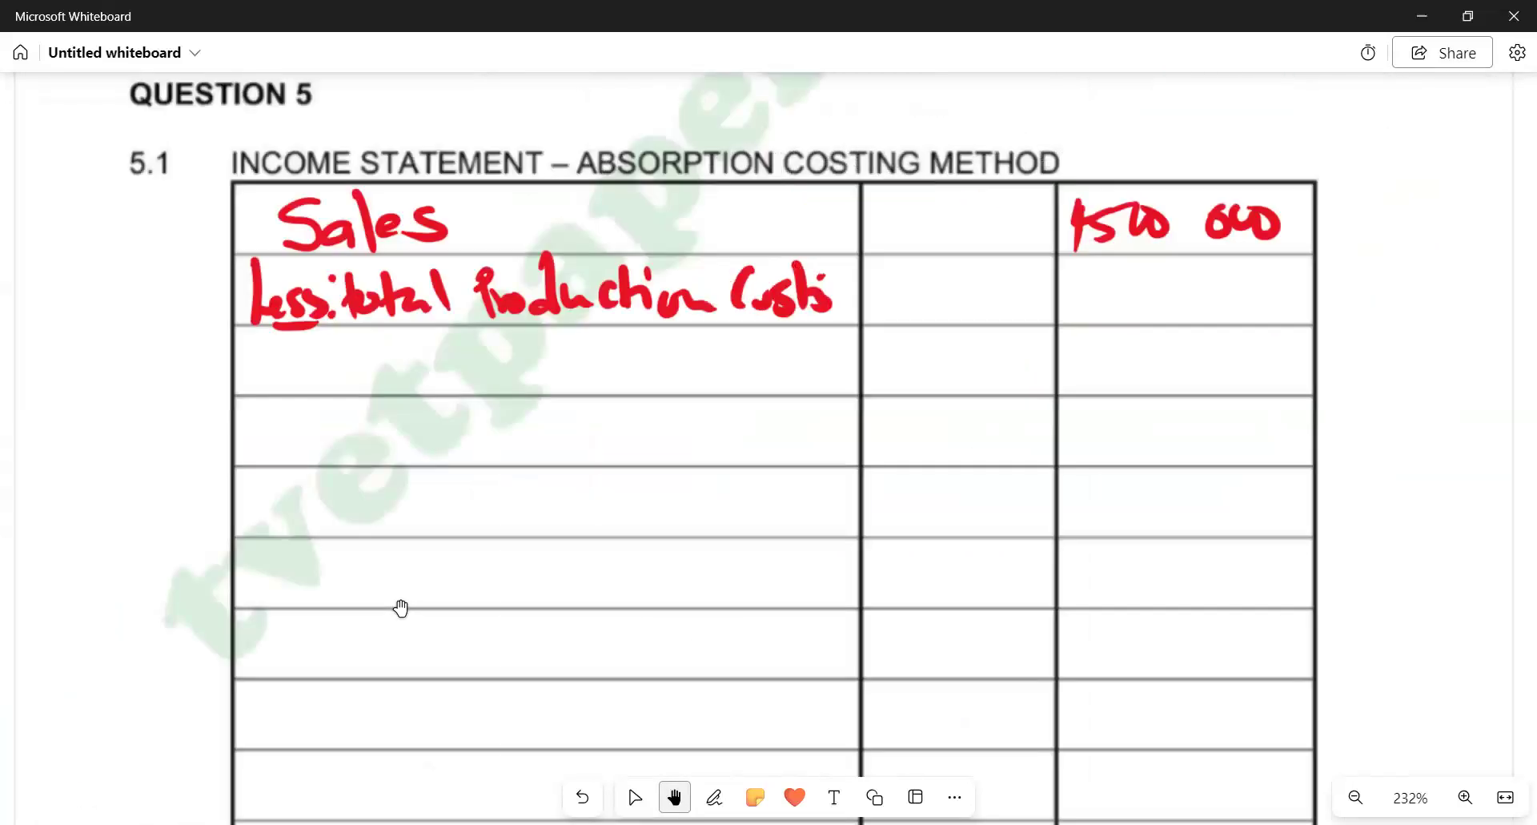
Handwrite "Direct Material" in the third row of the answer table with 550 000 in the middle column
key("alt+w")
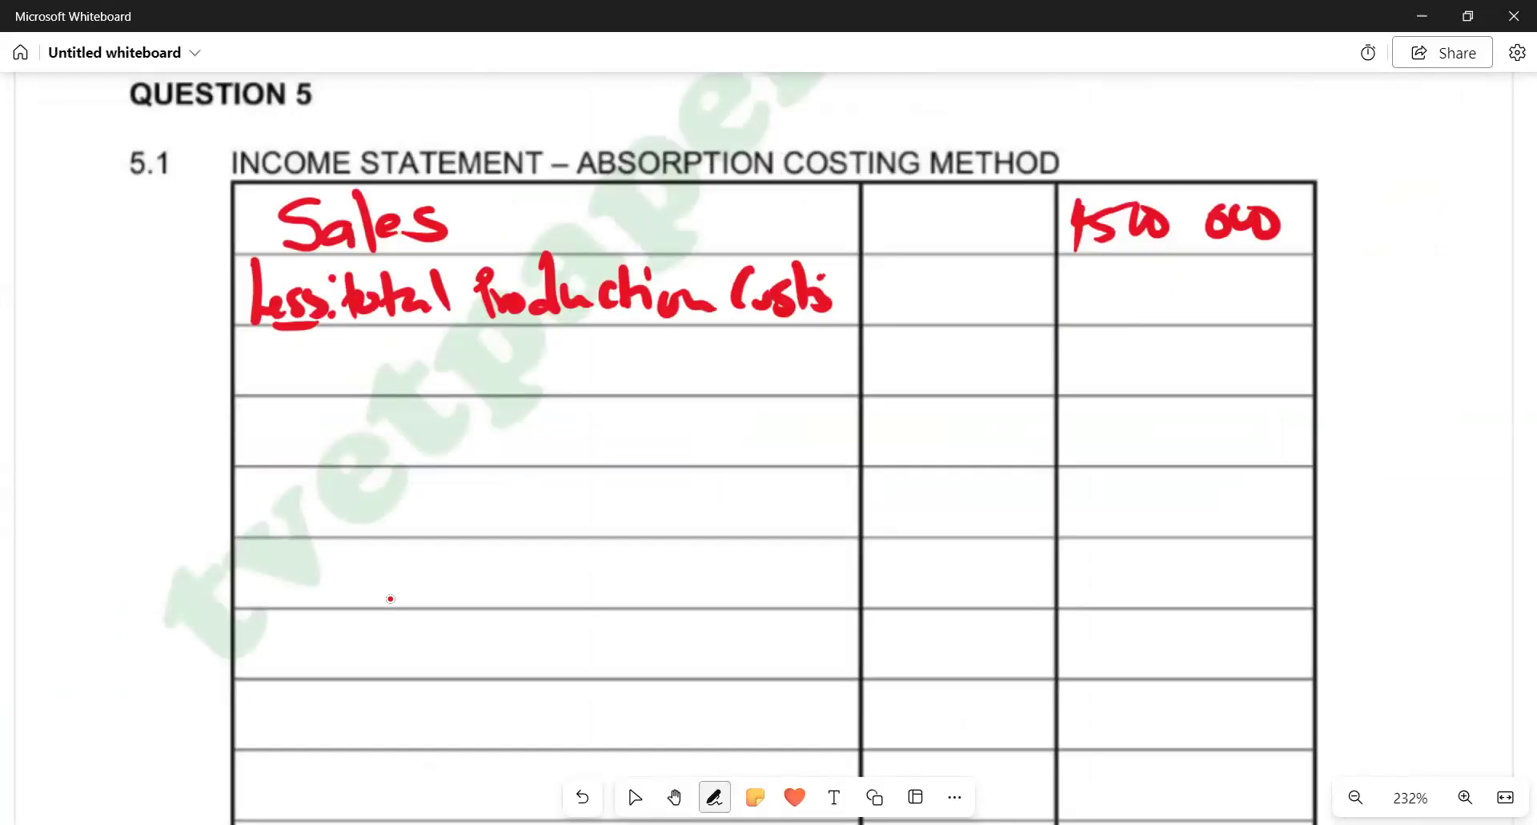
mouse_move(250, 338)
left_mouse_down()
mouse_move(253, 395)
mouse_move(386, 351)
mouse_move(394, 387)
left_mouse_up()
mouse_move(375, 368)
left_mouse_down()
mouse_move(481, 353)
mouse_move(500, 376)
left_mouse_up()
left_click_drag(513, 352, 527, 383)
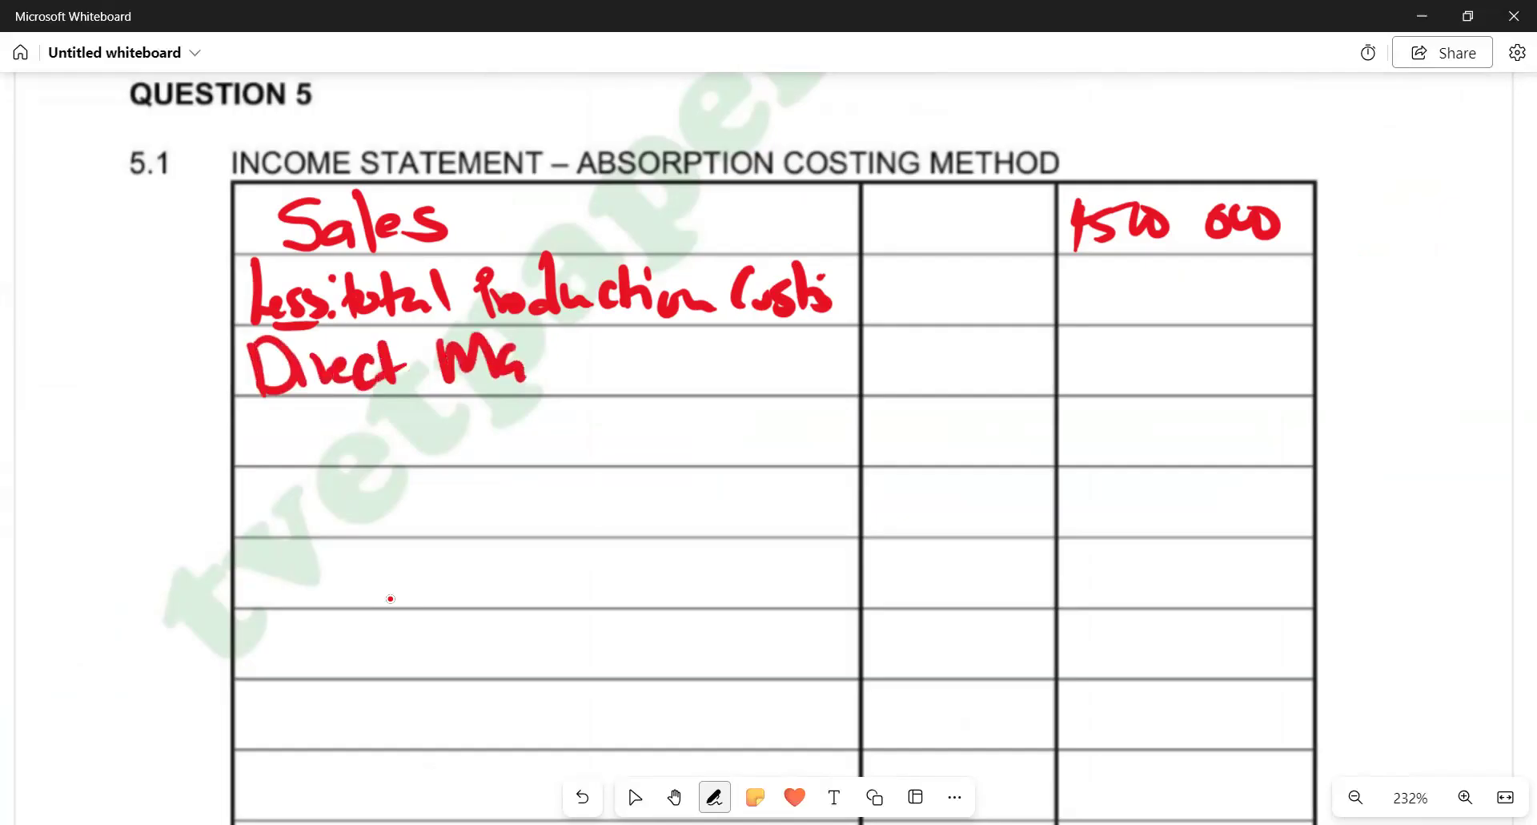
mouse_move(538, 328)
left_mouse_down()
mouse_move(547, 400)
mouse_move(538, 369)
left_mouse_up()
mouse_move(548, 369)
left_mouse_down()
mouse_move(592, 377)
mouse_move(615, 346)
mouse_move(649, 353)
mouse_move(662, 391)
left_mouse_up()
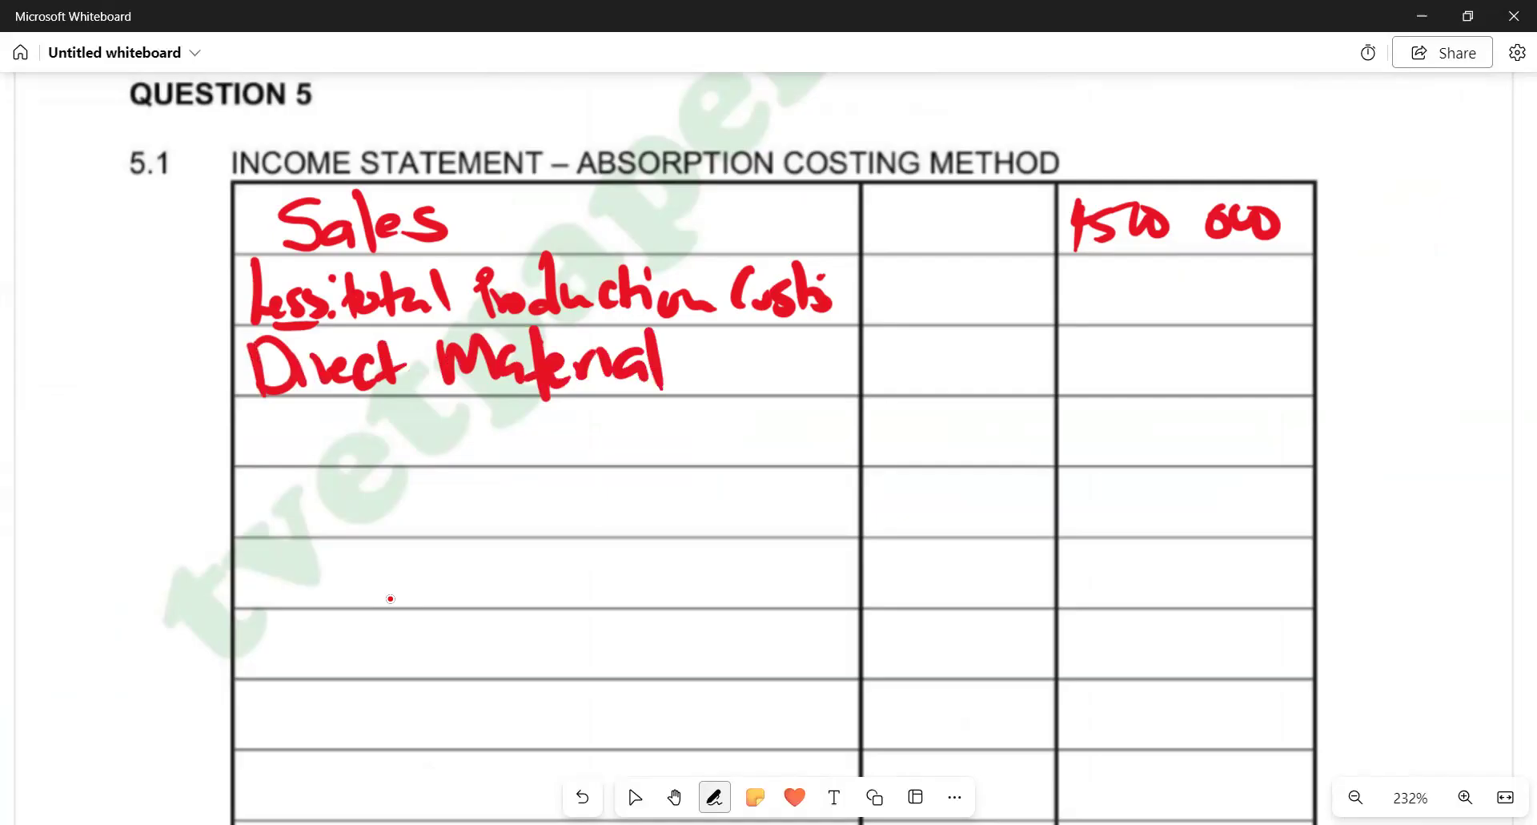
mouse_move(864, 358)
left_mouse_down()
mouse_move(884, 356)
mouse_move(871, 396)
mouse_move(888, 396)
left_mouse_up()
mouse_move(895, 362)
left_mouse_down()
mouse_move(906, 390)
mouse_move(927, 376)
left_mouse_up()
left_click_drag(941, 361, 990, 367)
left_click_drag(985, 368, 1010, 373)
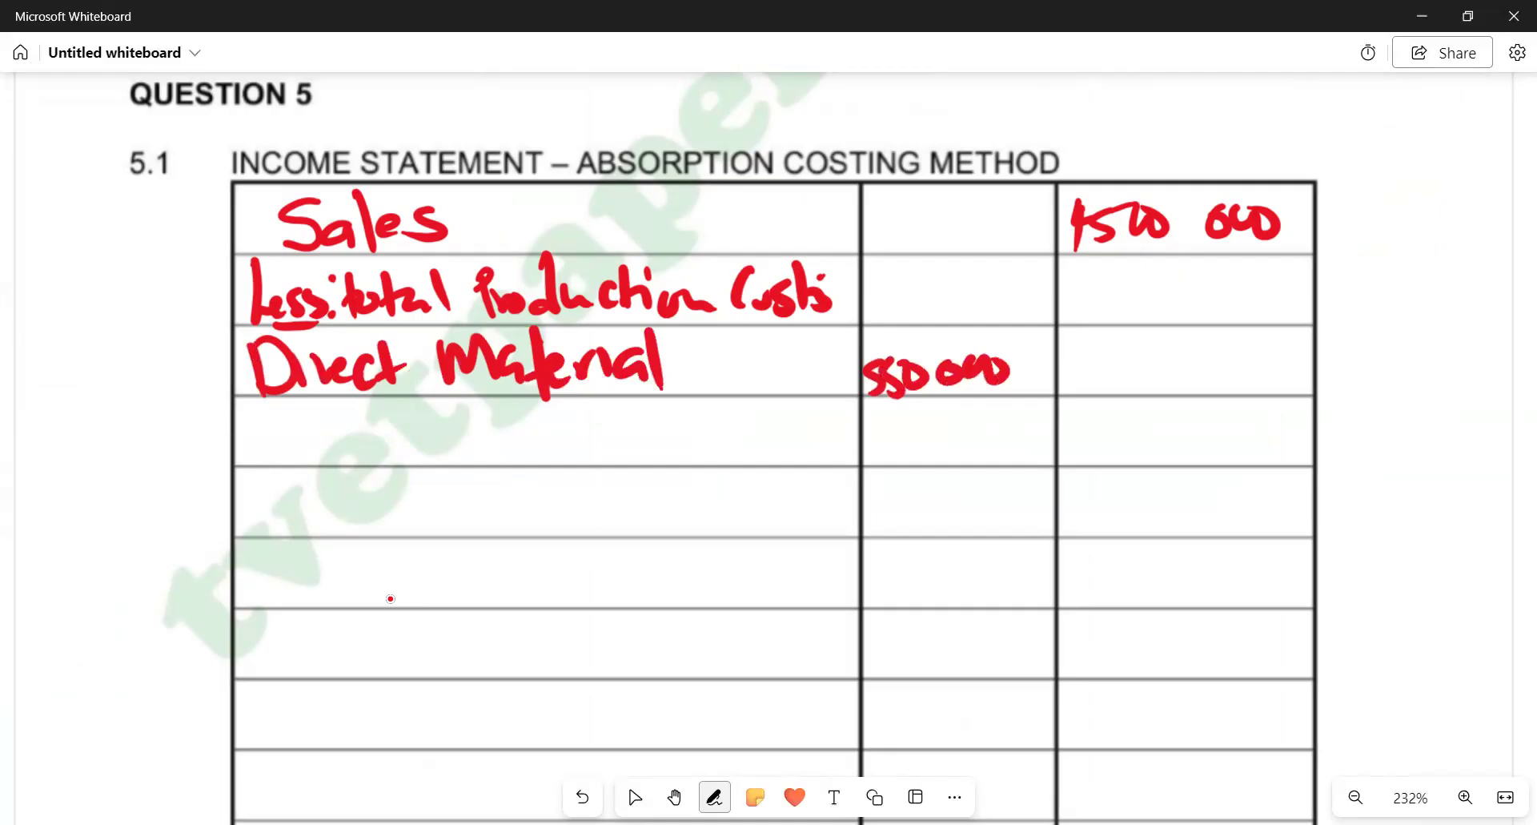
Handwrite "Direct Labour" in the fourth row of the answer table with 480 000 in the middle column
mouse_move(269, 405)
left_mouse_down()
mouse_move(276, 465)
mouse_move(416, 440)
left_mouse_up()
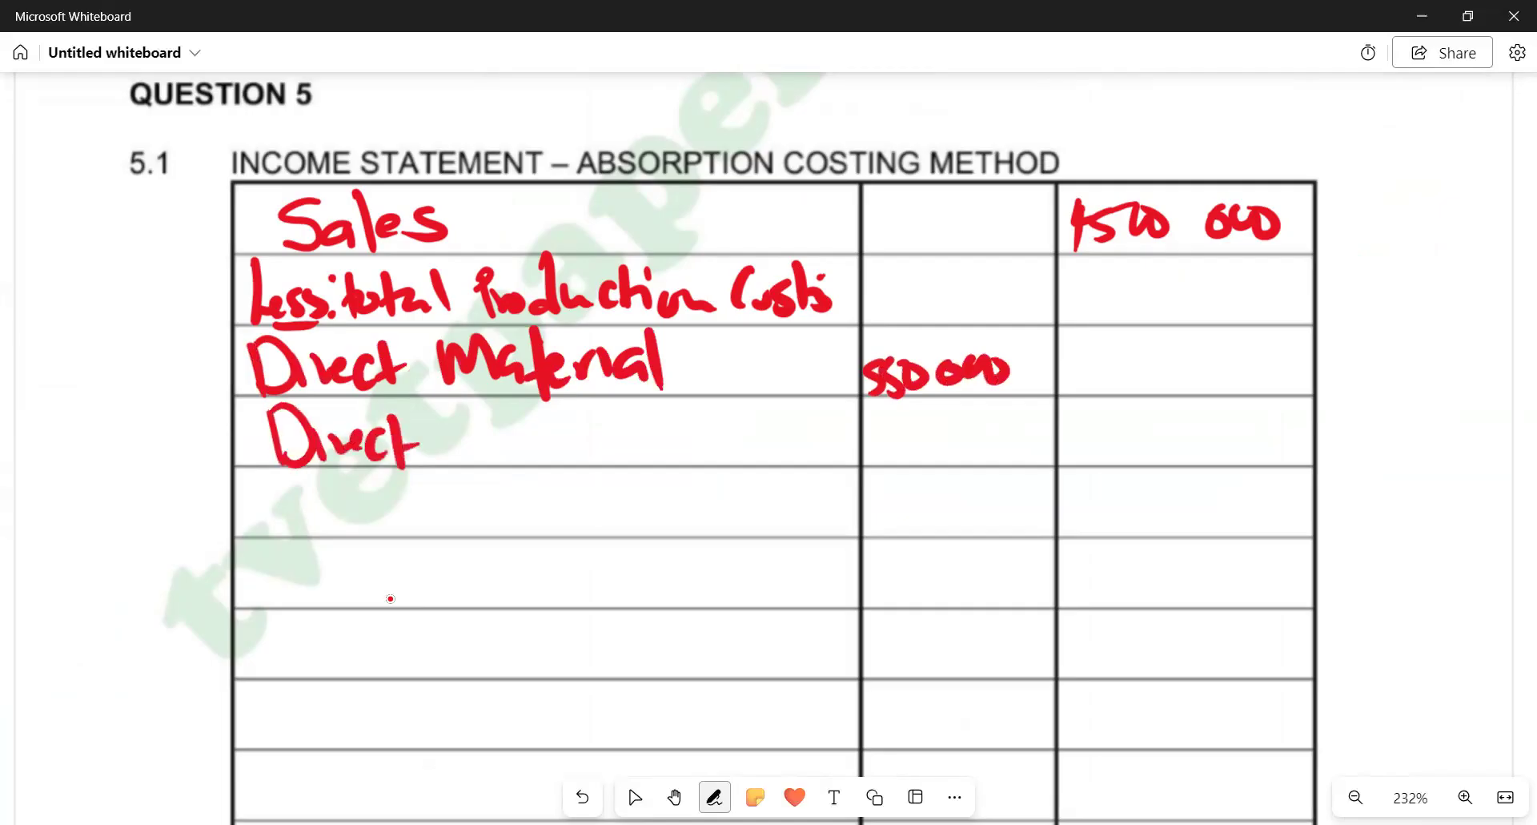
mouse_move(481, 396)
left_mouse_down()
mouse_move(480, 448)
mouse_move(689, 414)
left_mouse_up()
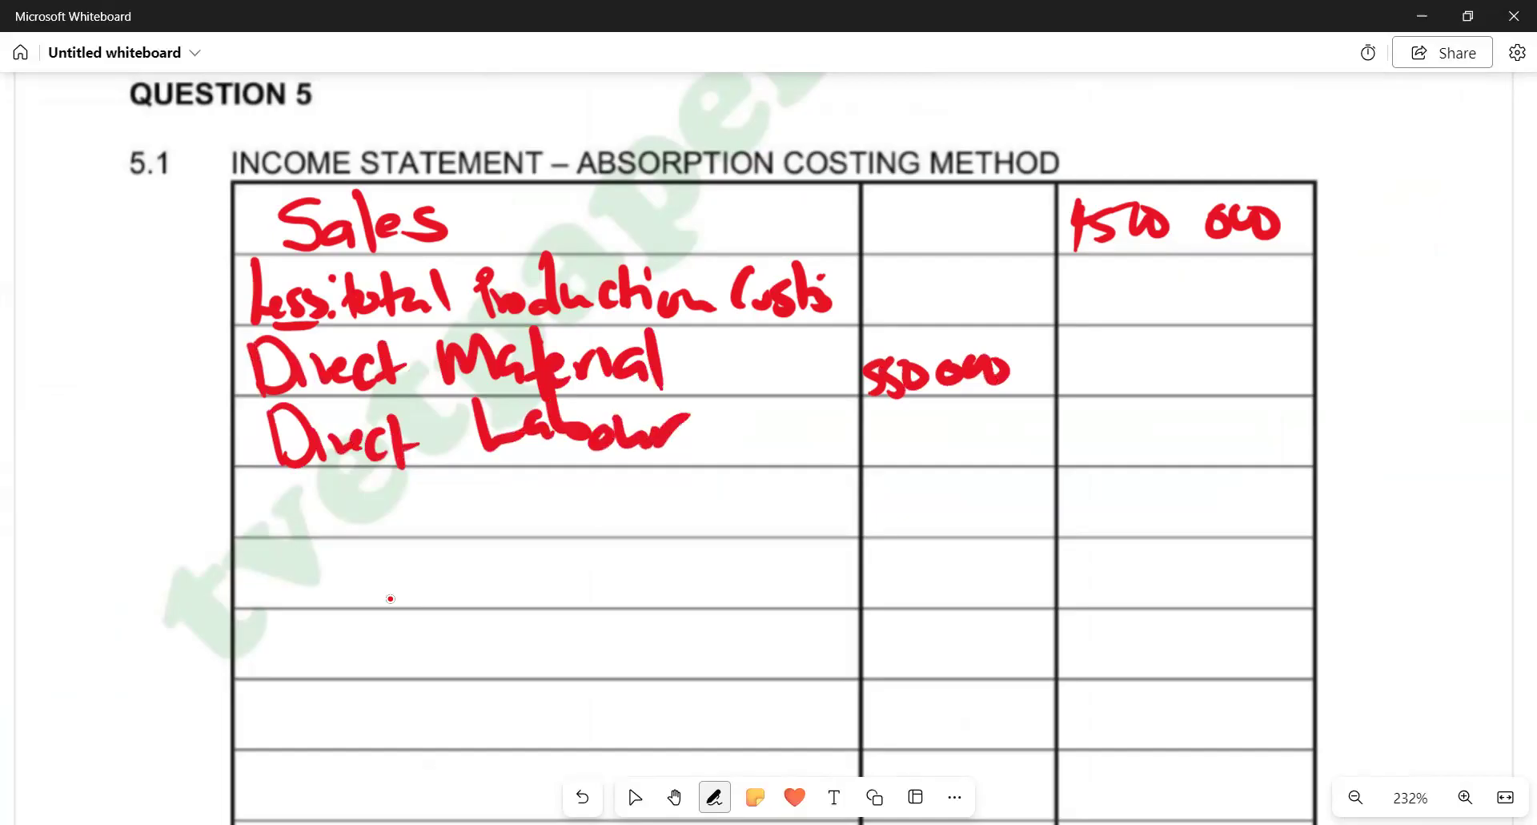
mouse_move(873, 410)
left_mouse_down()
mouse_move(890, 461)
mouse_move(912, 428)
mouse_move(972, 415)
mouse_move(969, 436)
mouse_move(1011, 428)
left_mouse_up()
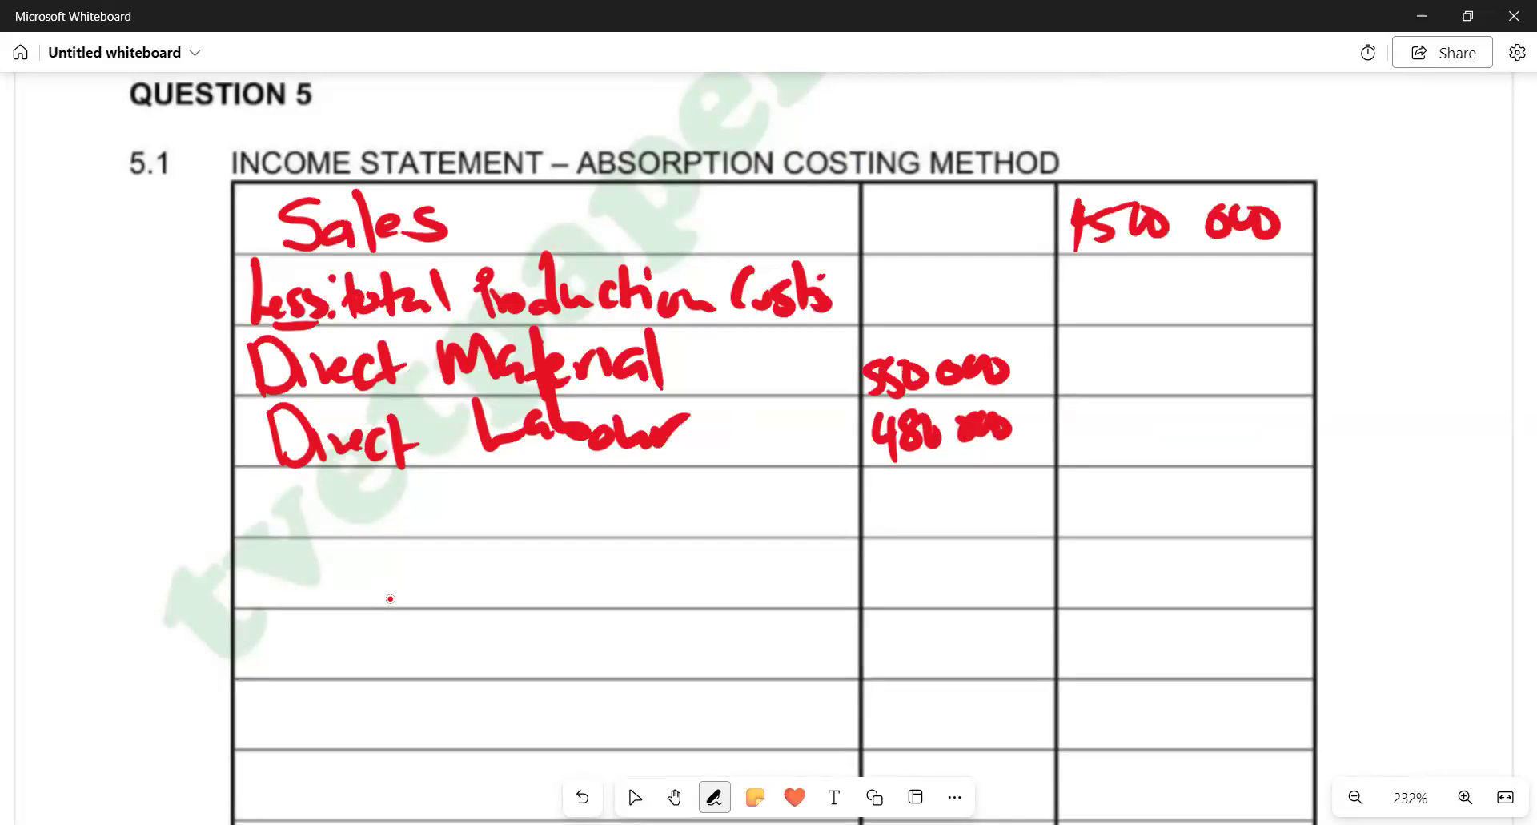
Handwrite "Variable Manufacturing O." in the row below Direct Labour with 220 000 in the middle column
mouse_move(250, 477)
left_mouse_down()
mouse_move(282, 477)
mouse_move(312, 512)
mouse_move(347, 492)
mouse_move(393, 519)
mouse_move(445, 521)
mouse_move(482, 479)
mouse_move(607, 512)
mouse_move(636, 561)
mouse_move(687, 464)
mouse_move(705, 513)
mouse_move(708, 480)
mouse_move(713, 520)
mouse_move(777, 501)
mouse_move(801, 537)
mouse_move(828, 513)
left_mouse_up()
left_click(842, 511)
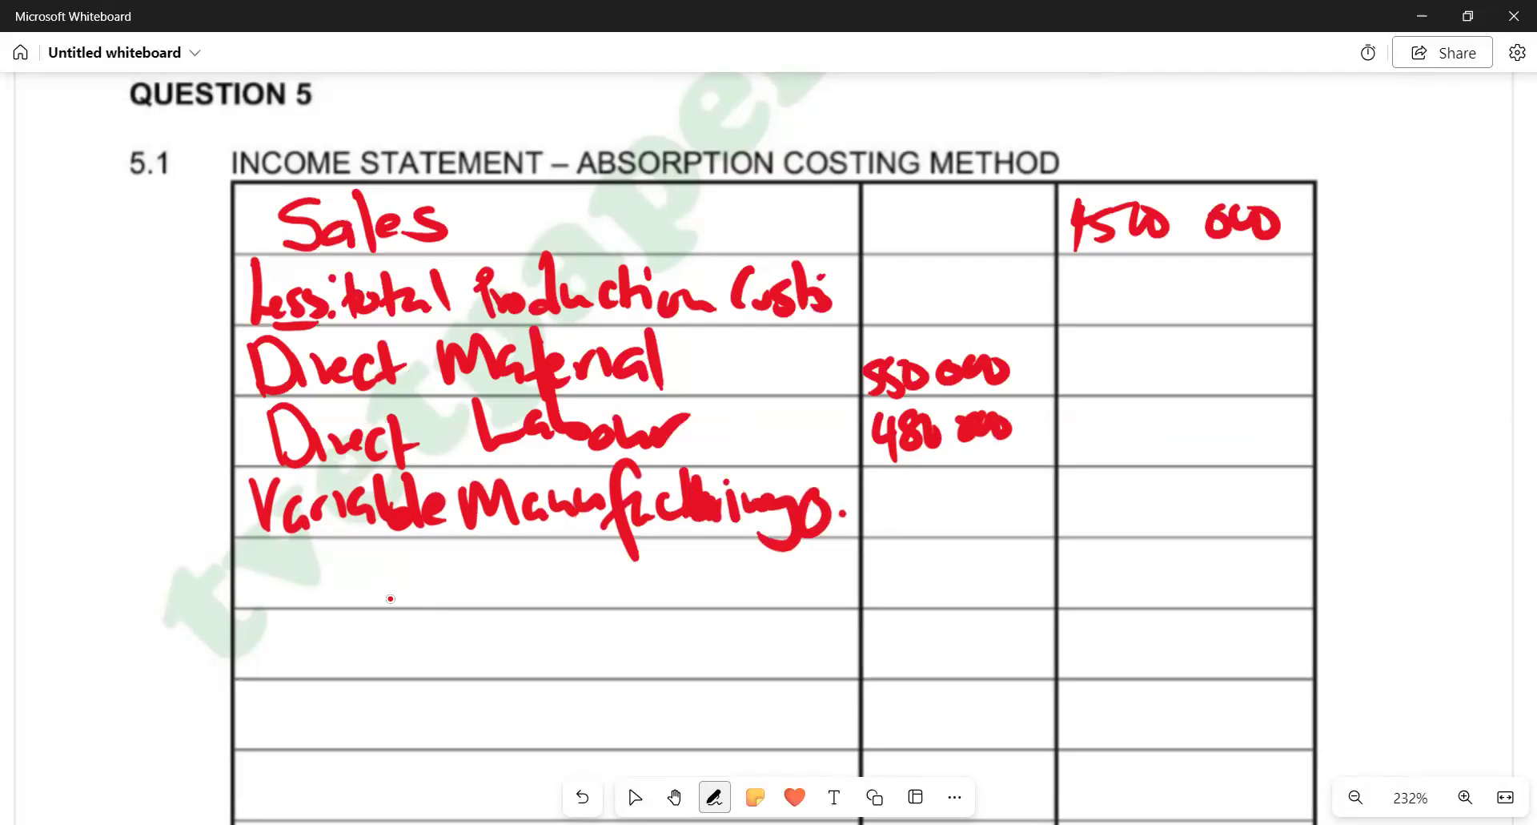
mouse_move(874, 480)
left_mouse_down()
mouse_move(901, 519)
mouse_move(989, 484)
mouse_move(1023, 498)
left_mouse_up()
Mark the variable and fixed selling and administrative cost lines in the bookkeeper's income statement with a curly bracket
left_click(674, 796)
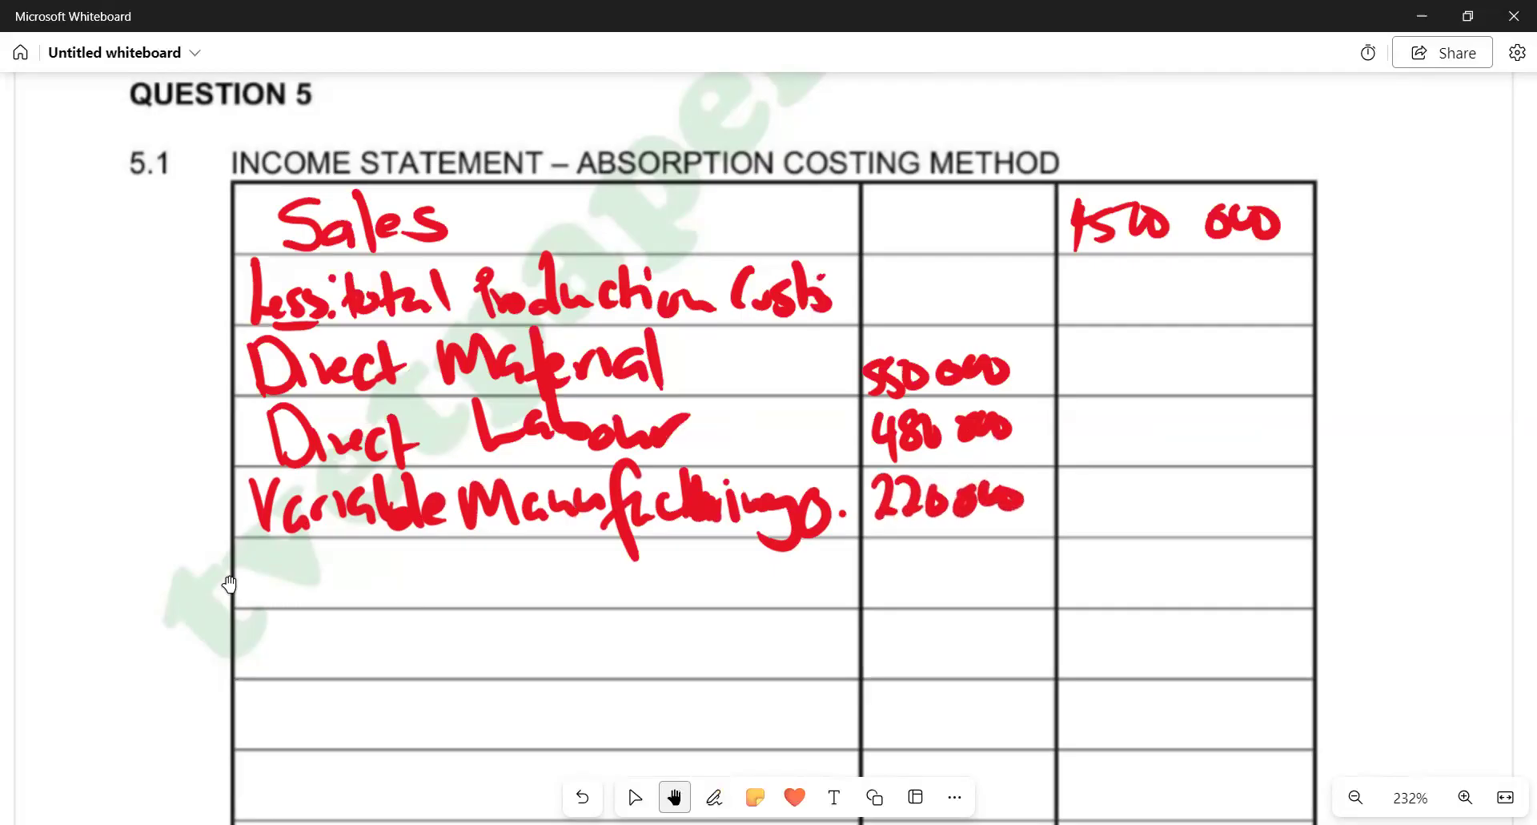
left_click_drag(226, 584, 995, 484)
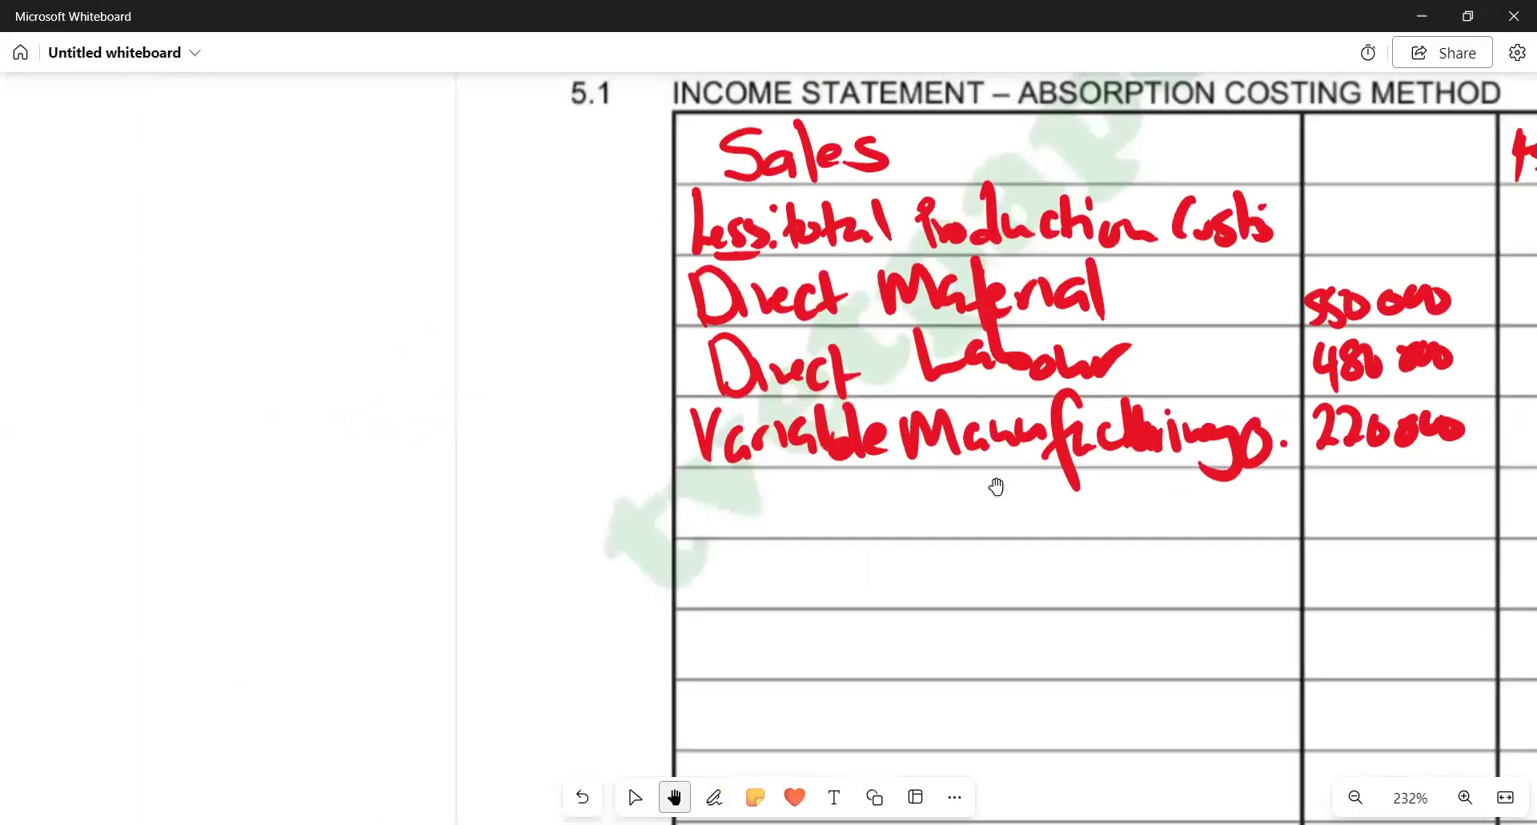
left_click_drag(622, 522, 1088, 638)
left_click_drag(642, 624, 944, 641)
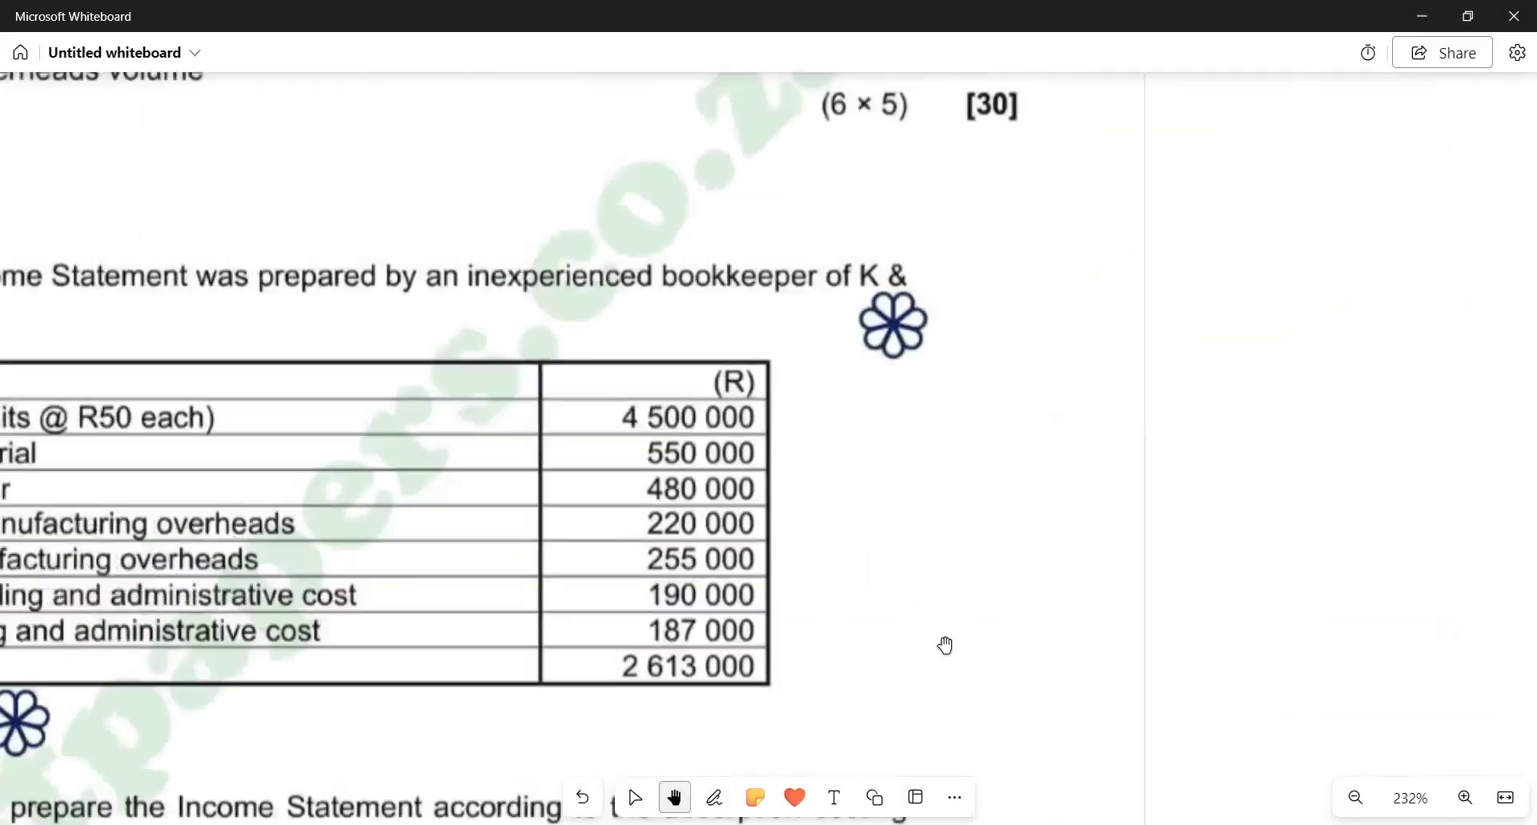
left_click_drag(749, 613, 1253, 431)
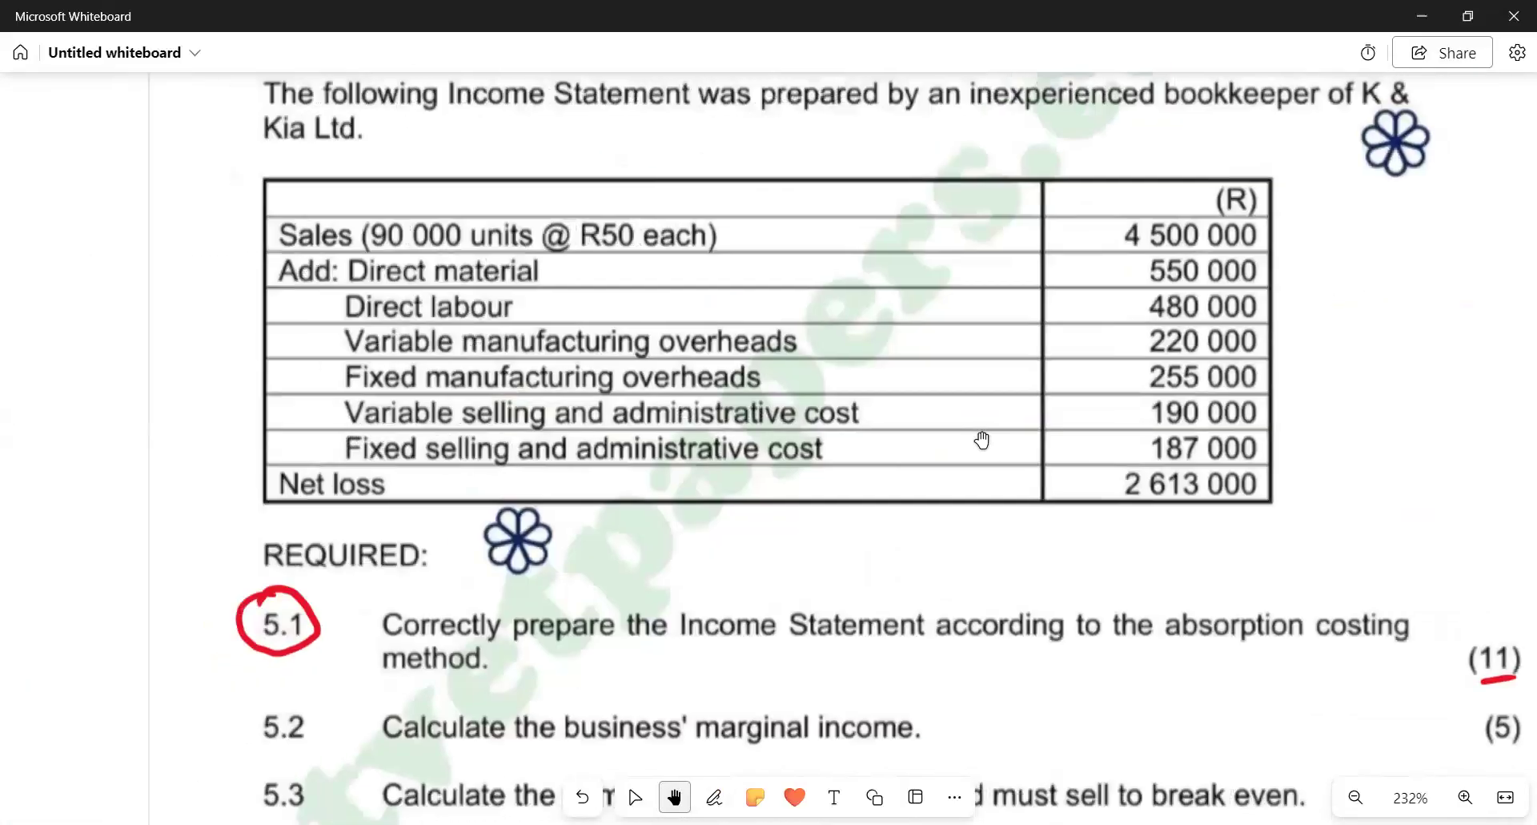
key("alt+w")
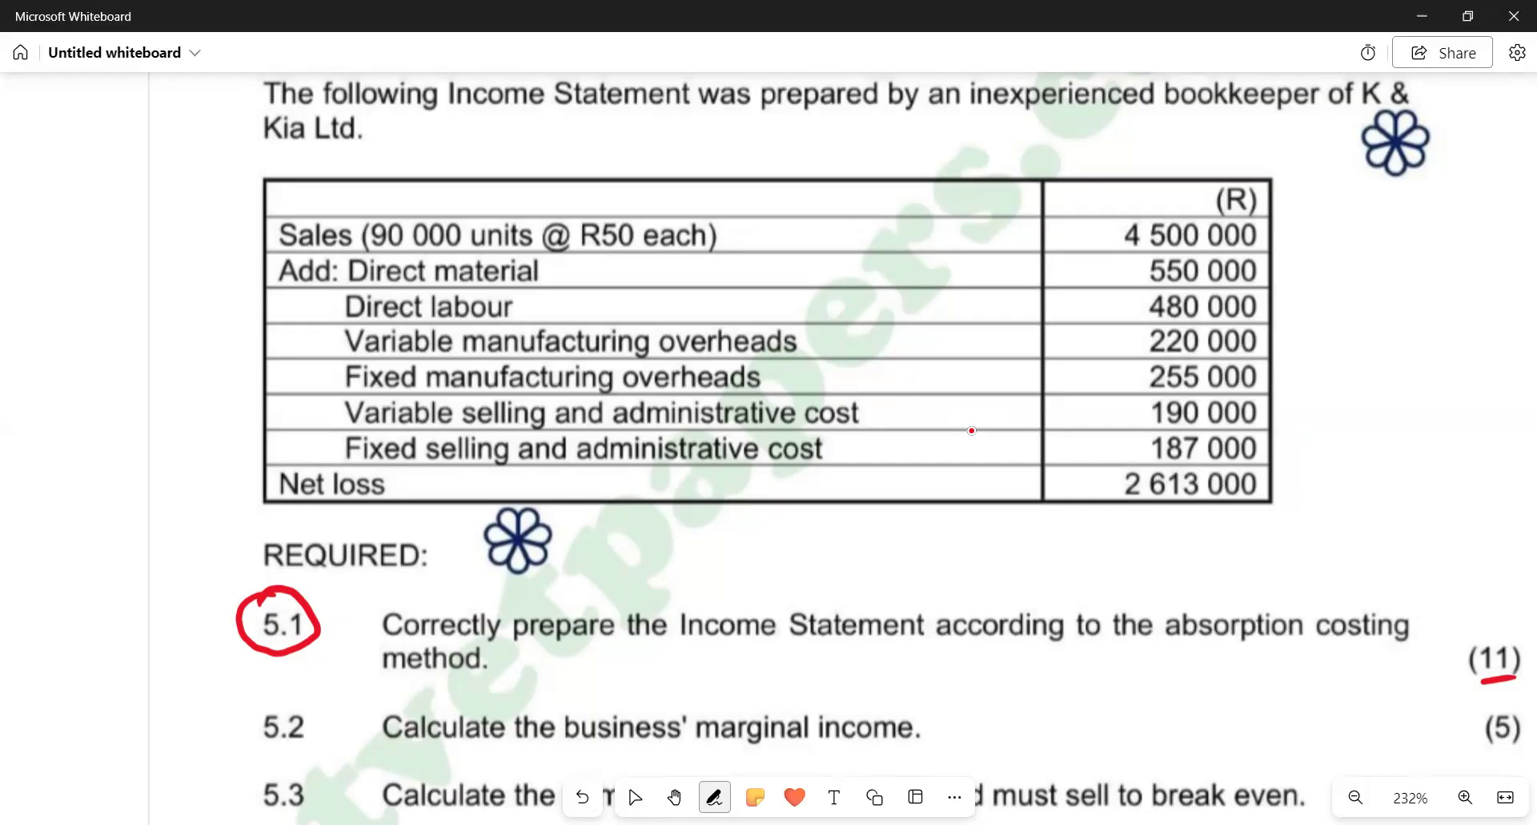
mouse_move(867, 402)
left_mouse_down()
mouse_move(883, 402)
mouse_move(902, 441)
mouse_move(867, 473)
left_mouse_up()
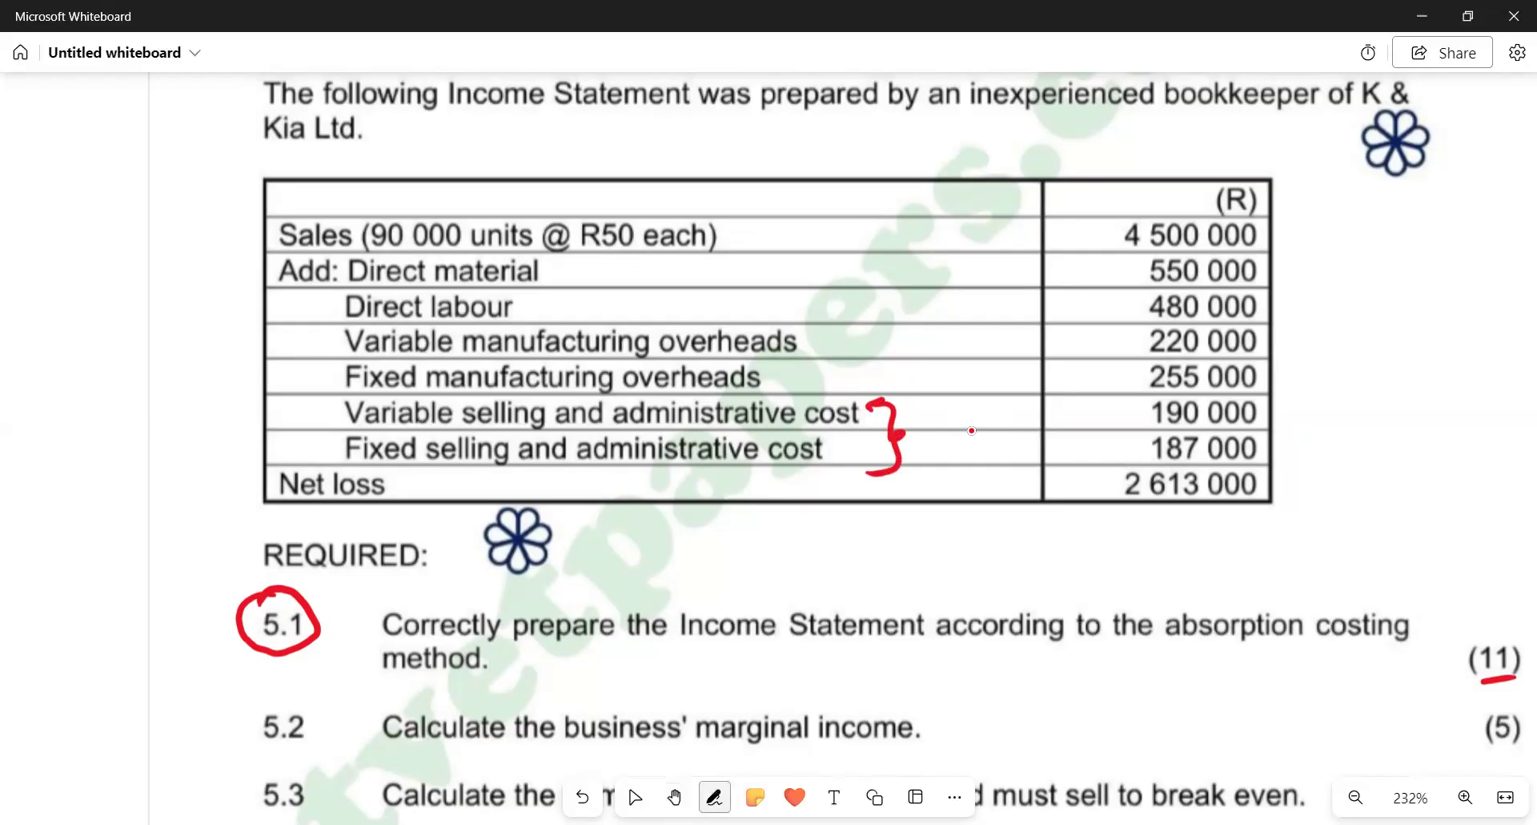
Handwrite "Fixed Manufacturing O." in the next empty row of the answer table with 255 000 in the middle column
key("space")
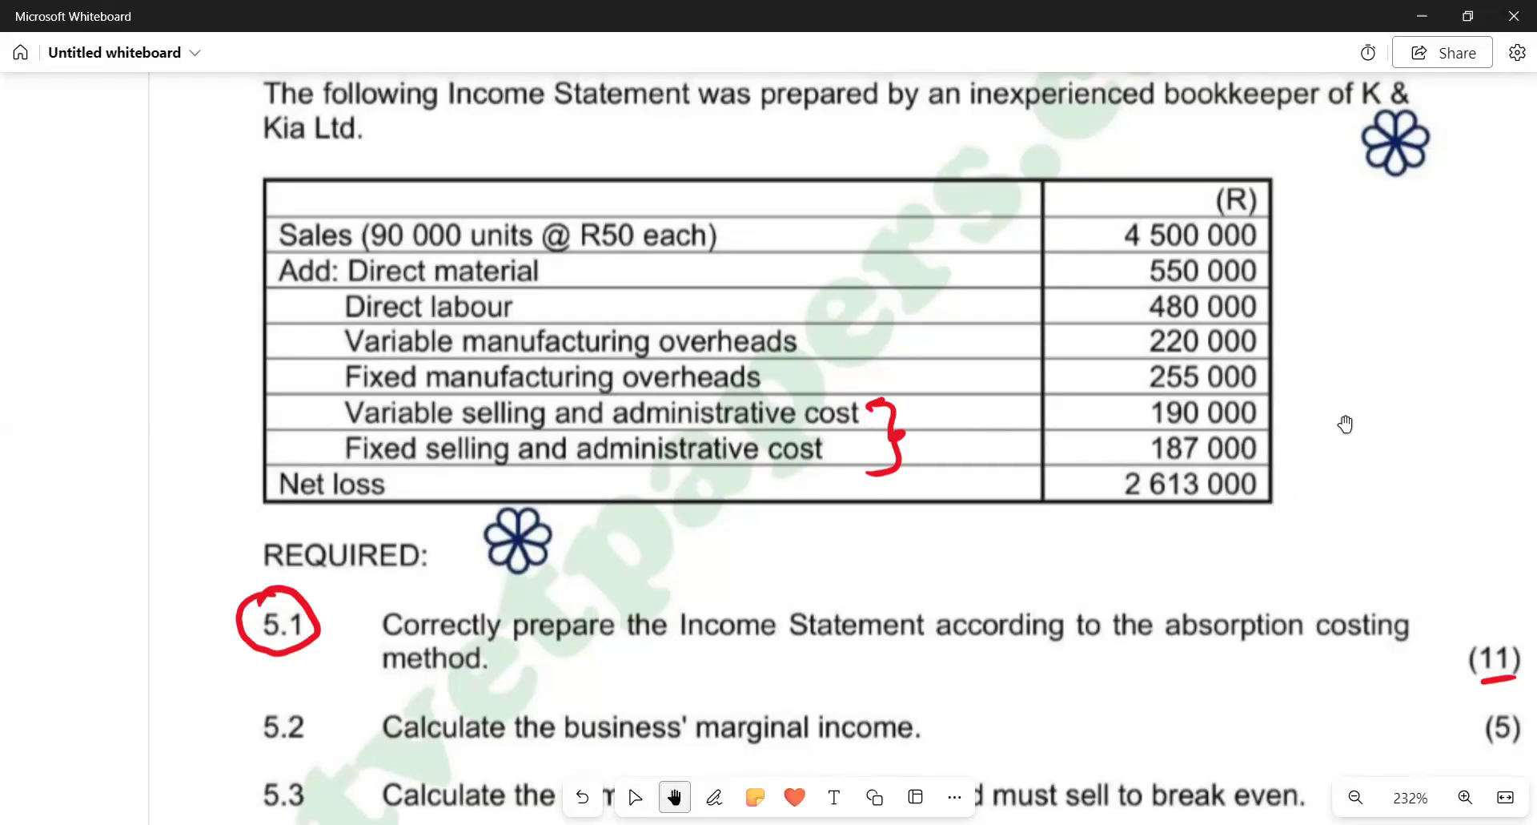
left_click_drag(1345, 424, 1199, 433)
left_click_drag(1297, 397, 1138, 390)
left_click_drag(1242, 357, 1119, 347)
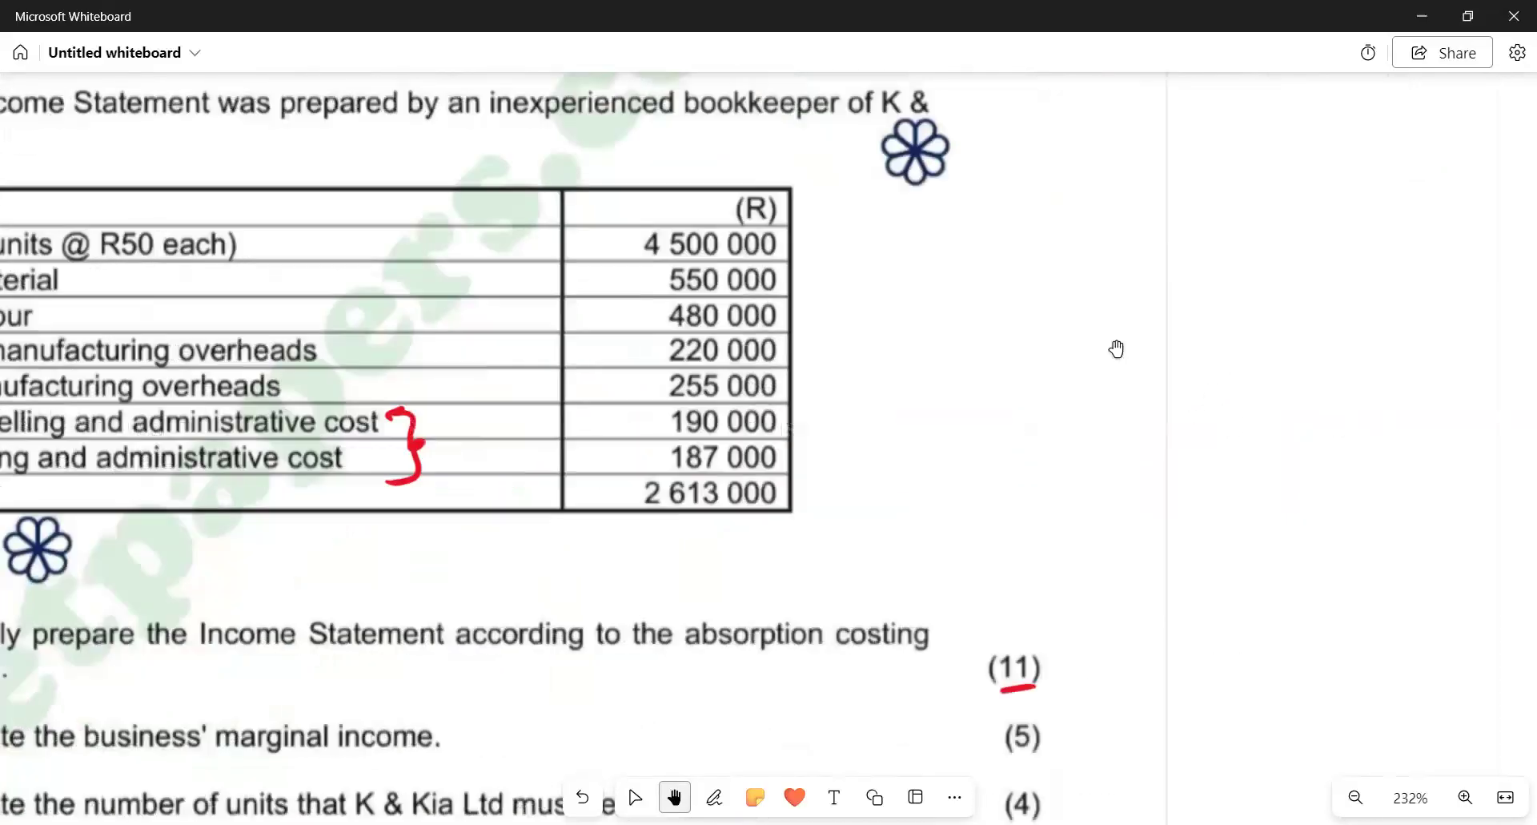
left_click_drag(1282, 337, 836, 327)
left_click_drag(1045, 337, 532, 256)
left_click_drag(1246, 429, 735, 349)
left_click_drag(528, 354, 357, 343)
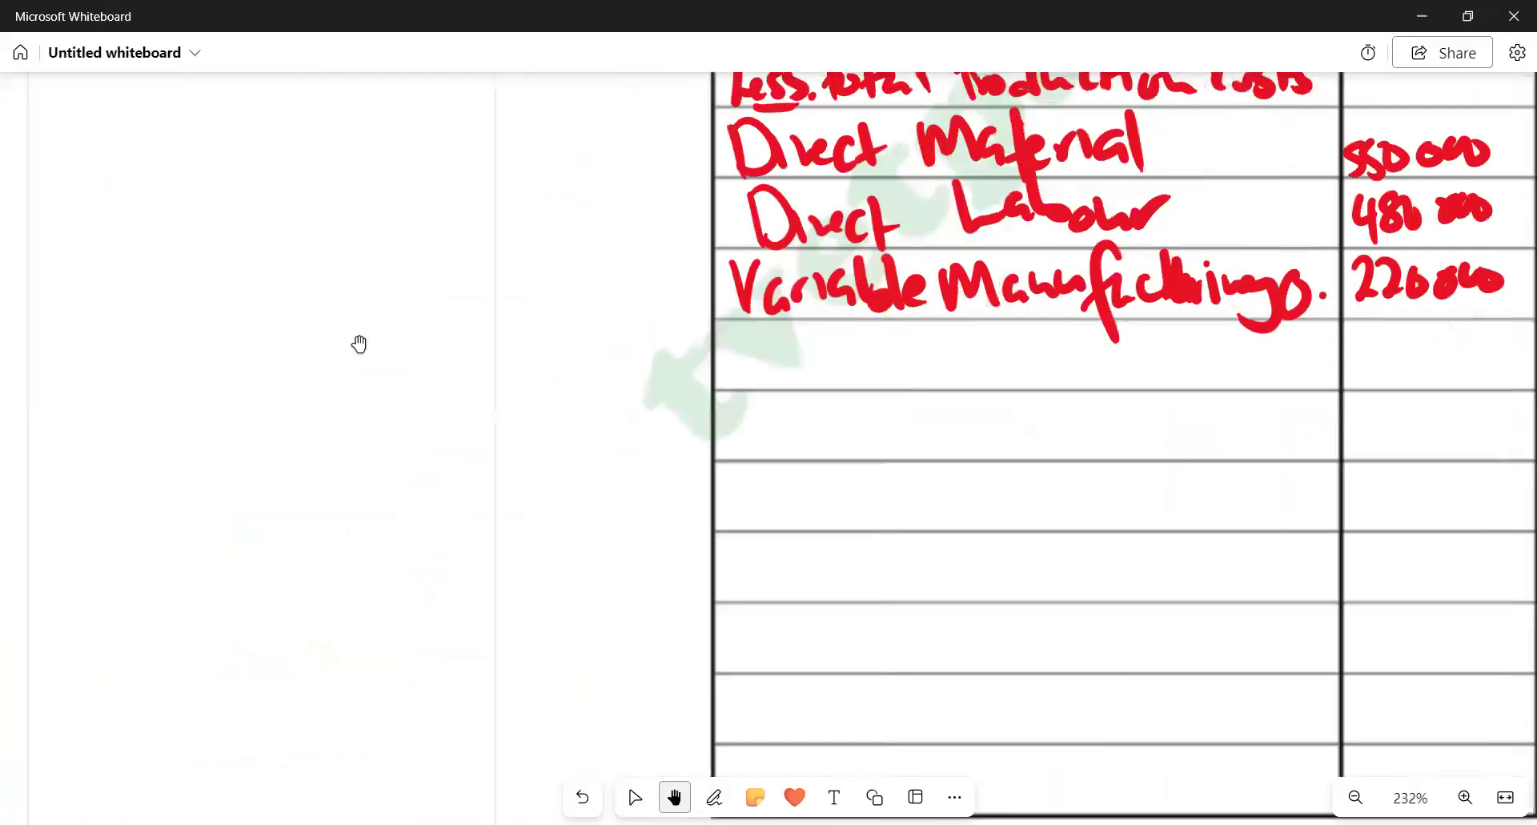
left_click_drag(744, 376, 430, 384)
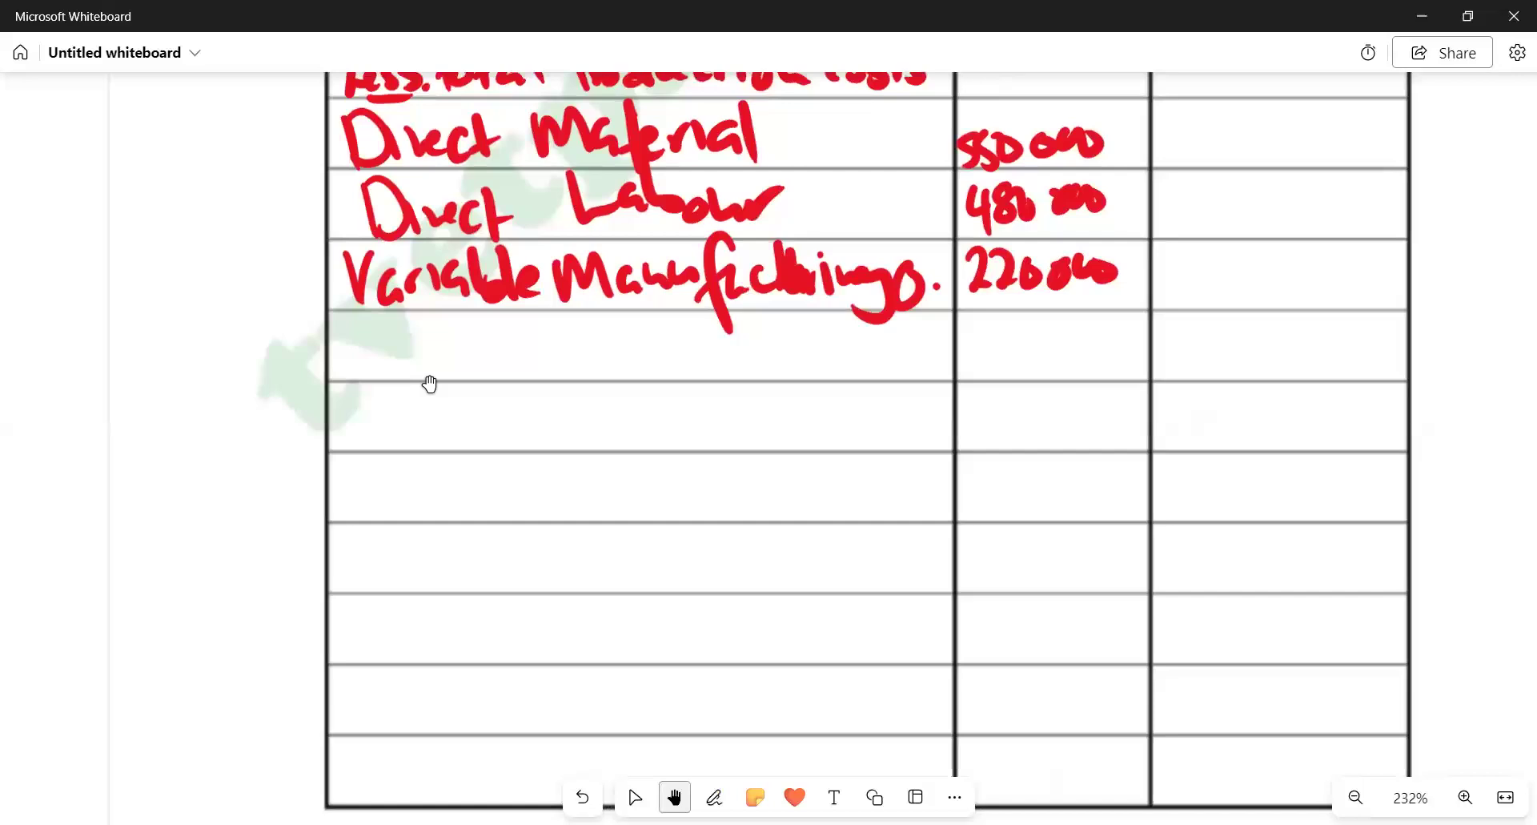
key("alt+w")
mouse_move(351, 325)
left_mouse_down()
mouse_move(356, 368)
mouse_move(370, 300)
mouse_move(380, 367)
left_mouse_up()
left_click_drag(383, 339, 407, 357)
mouse_move(402, 336)
left_mouse_down()
mouse_move(387, 364)
mouse_move(460, 362)
mouse_move(516, 330)
mouse_move(561, 359)
mouse_move(637, 349)
mouse_move(645, 411)
mouse_move(677, 362)
mouse_move(746, 367)
mouse_move(786, 337)
mouse_move(831, 337)
mouse_move(837, 391)
mouse_move(909, 328)
left_mouse_up()
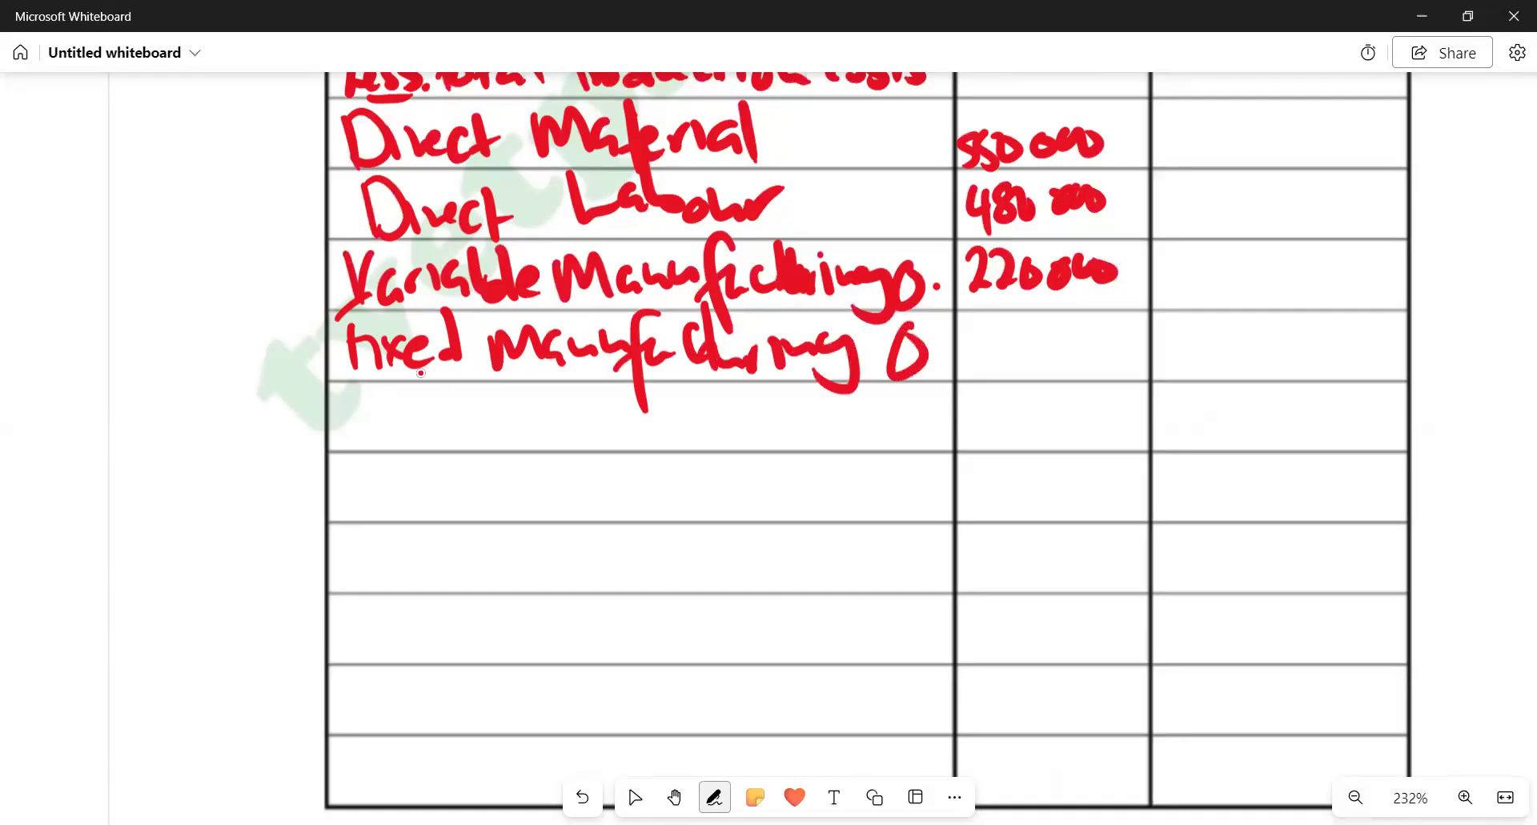
left_click(930, 367)
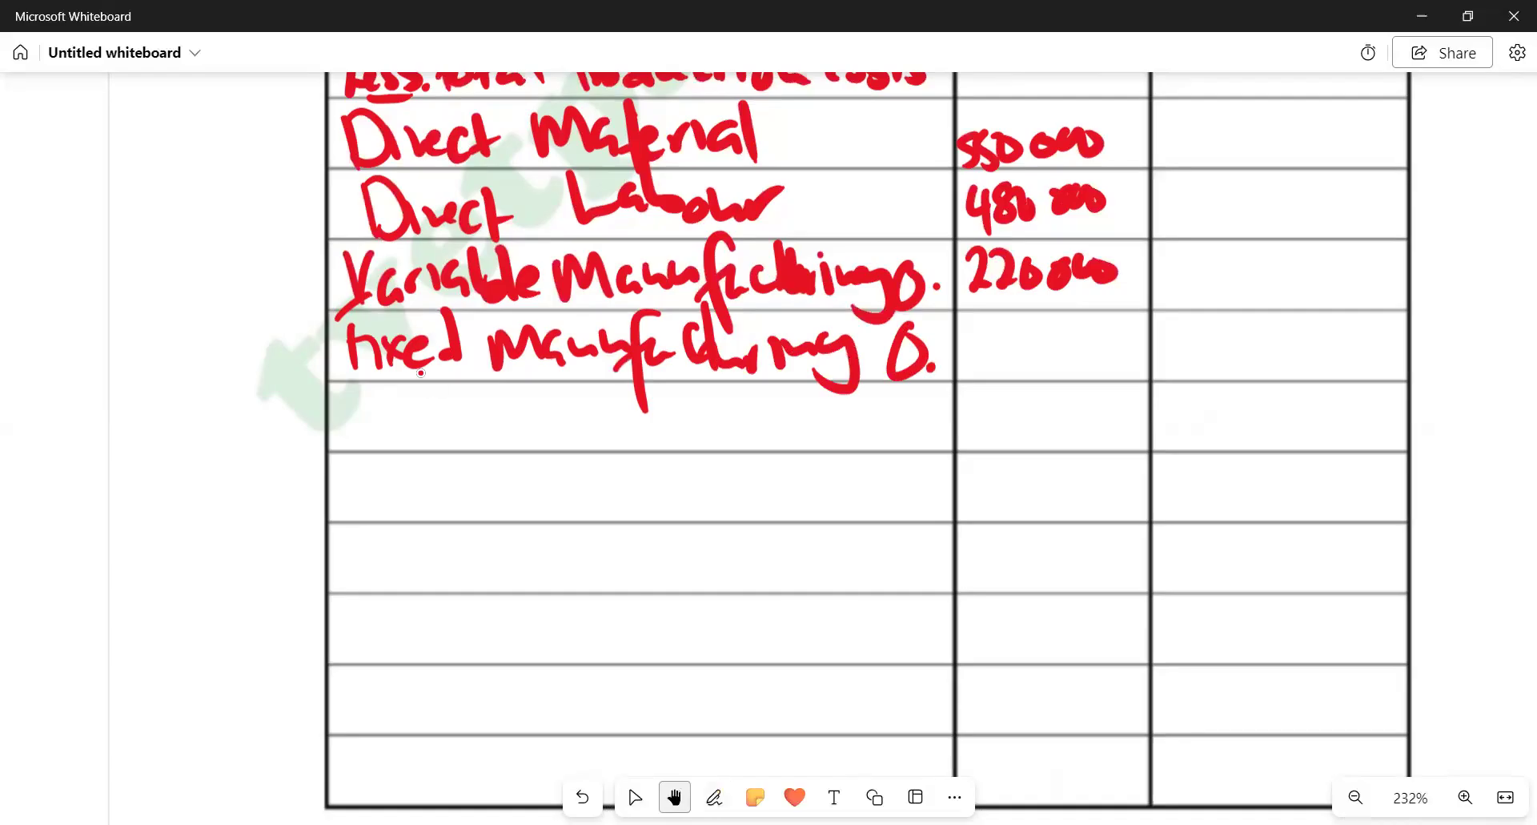
left_click_drag(974, 335, 996, 373)
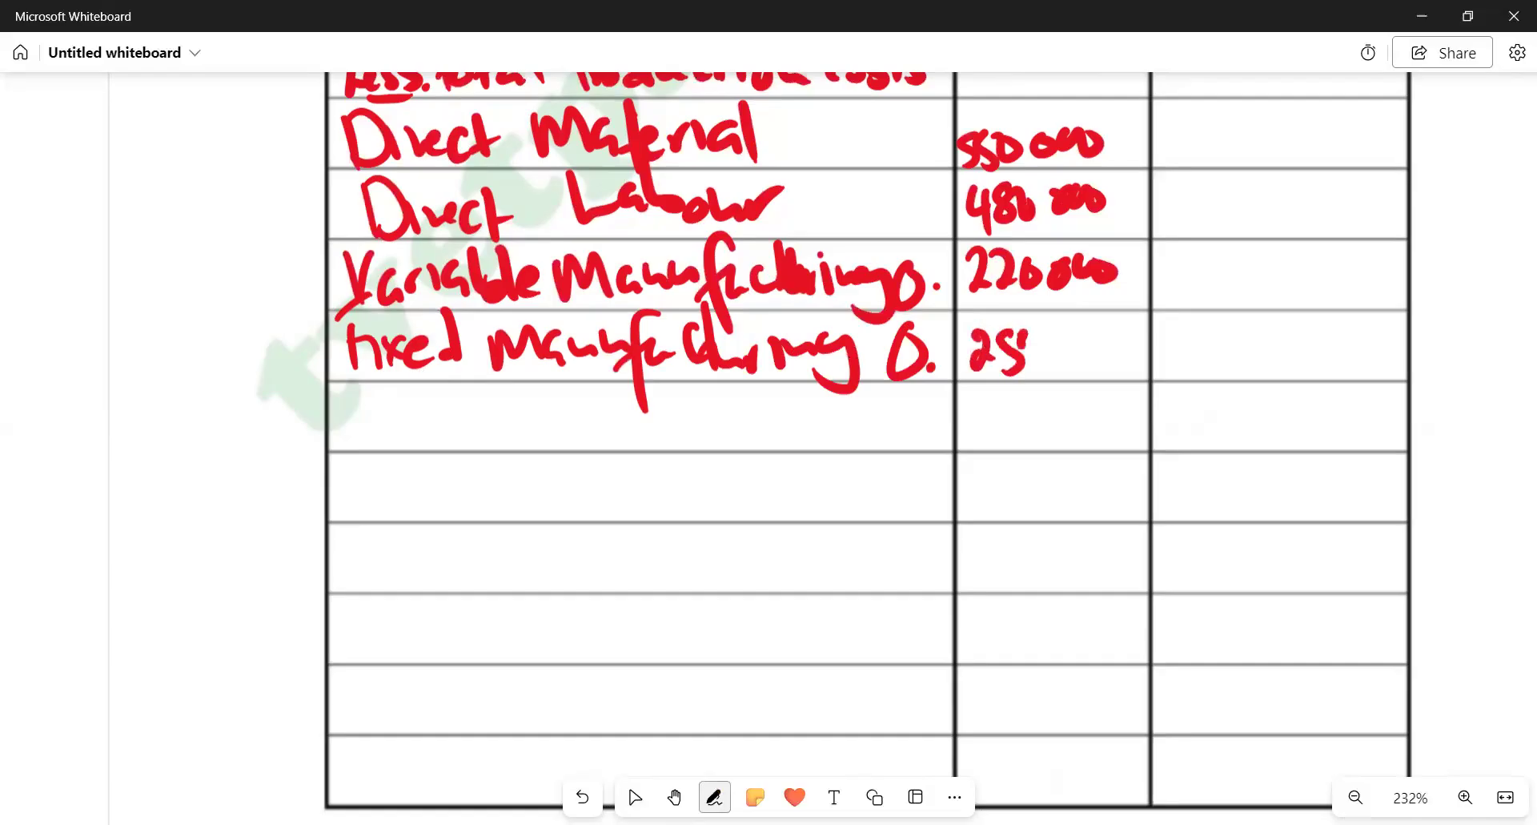
mouse_move(1033, 324)
left_mouse_down()
mouse_move(1021, 375)
mouse_move(1115, 344)
left_mouse_up()
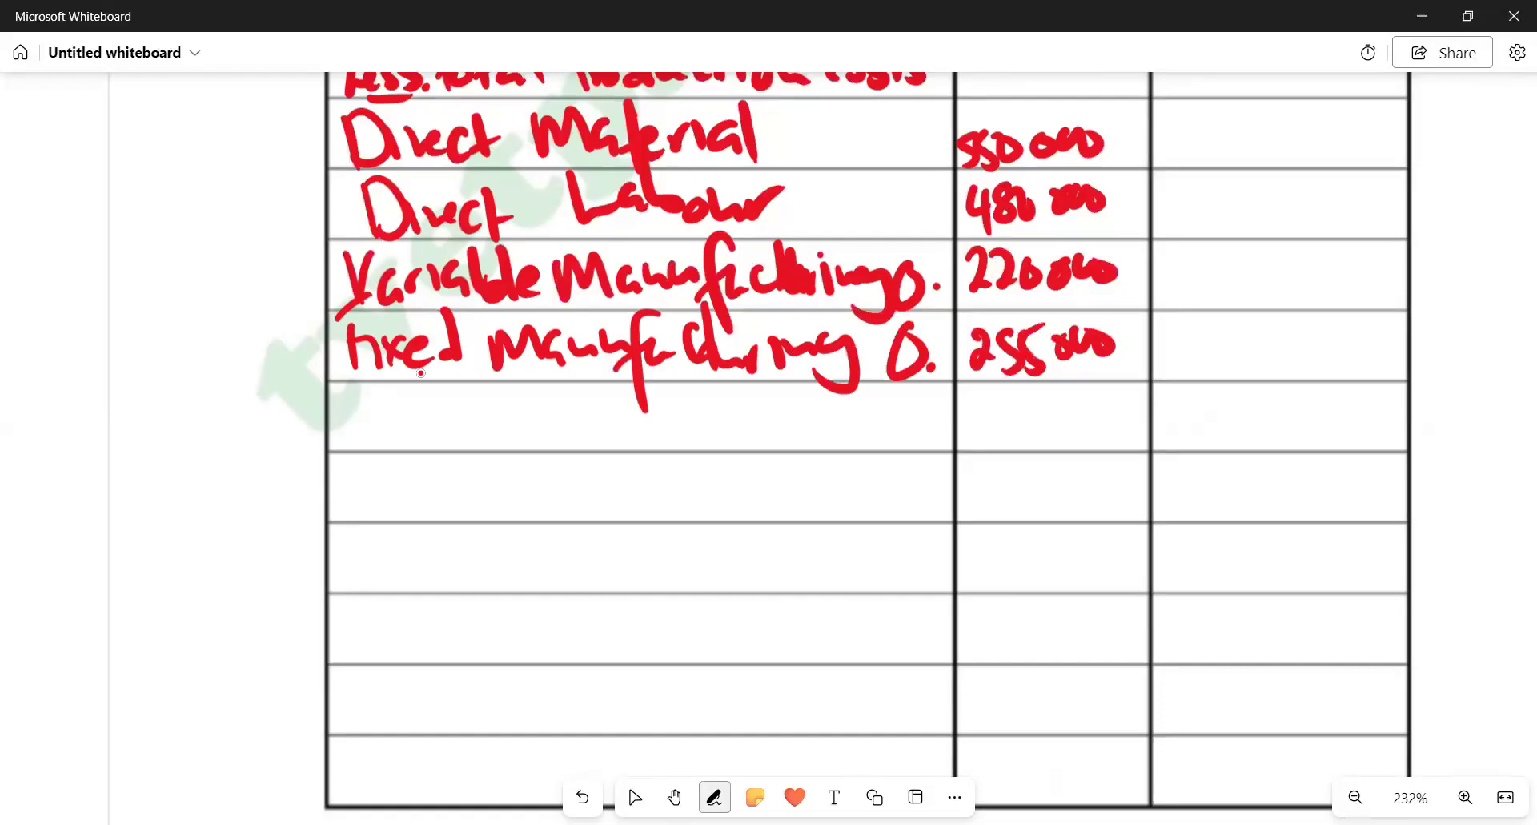
Write (1 505 000) in brackets in the last column for total production costs and redraw the 4 of the 4 500 000 sales figure
key("h")
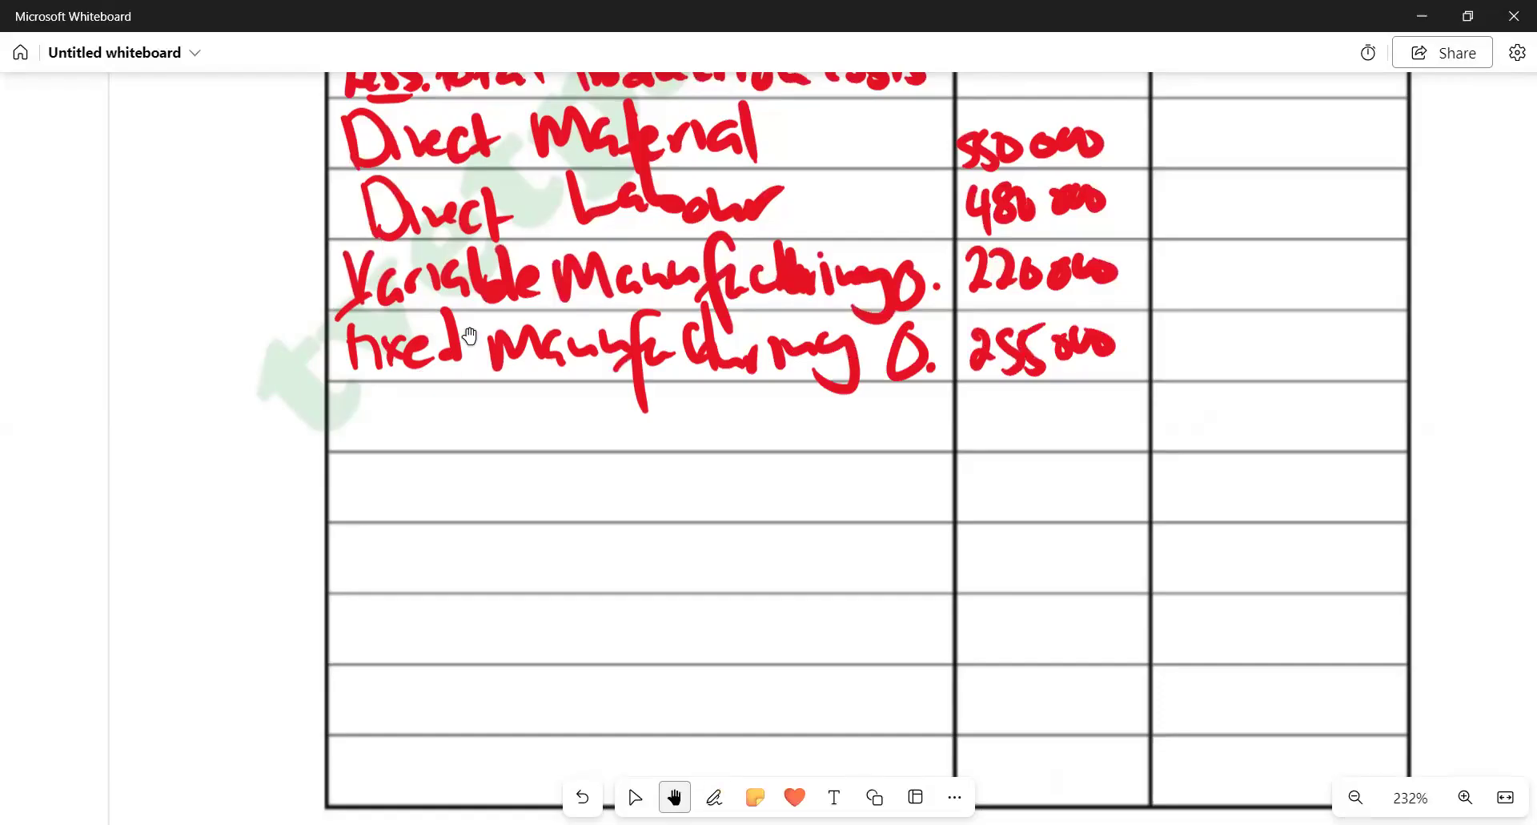
left_click_drag(494, 314, 493, 459)
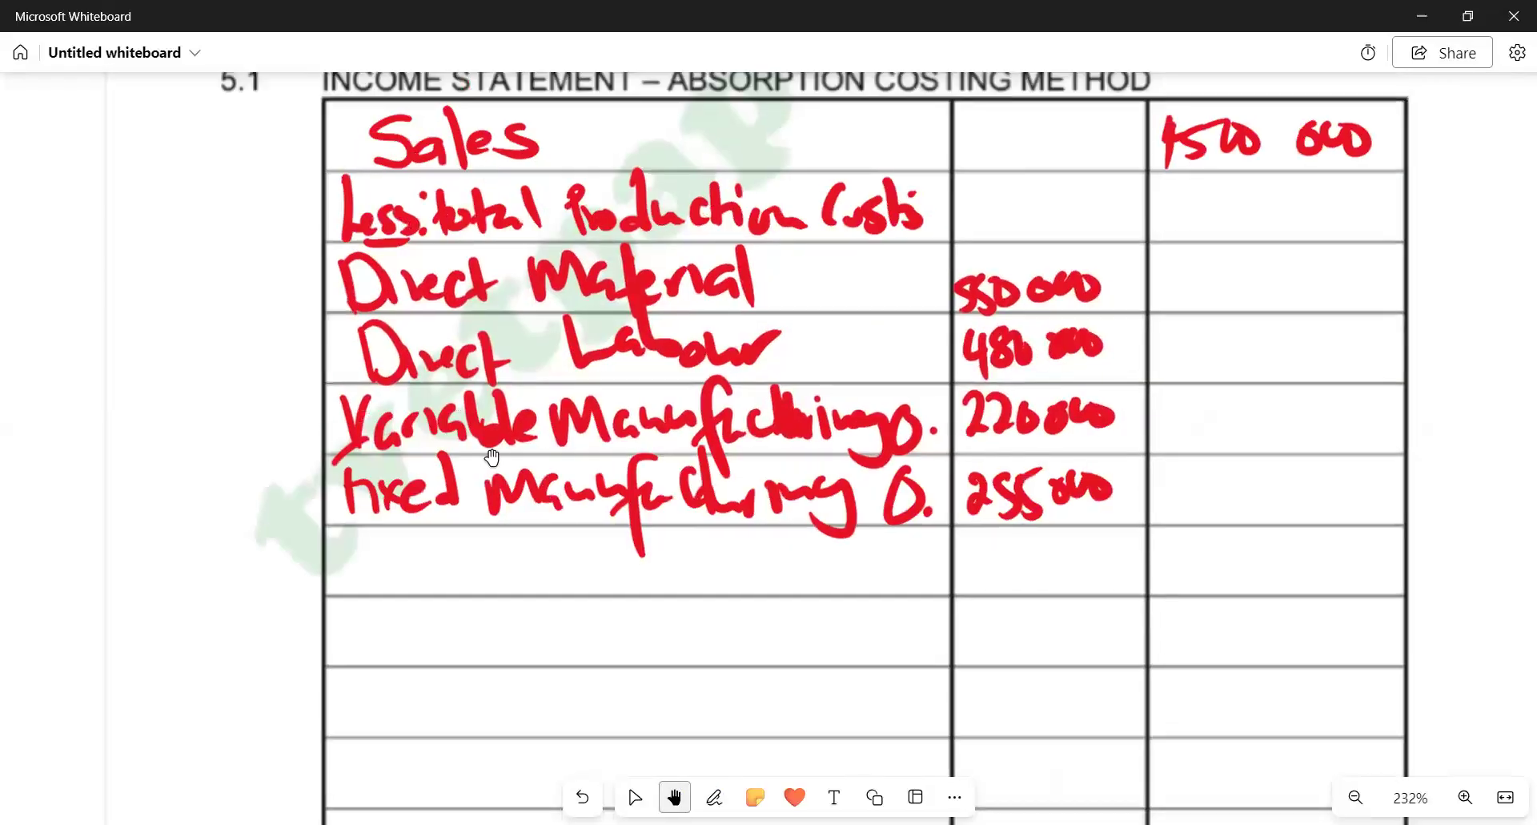
key("alt+w")
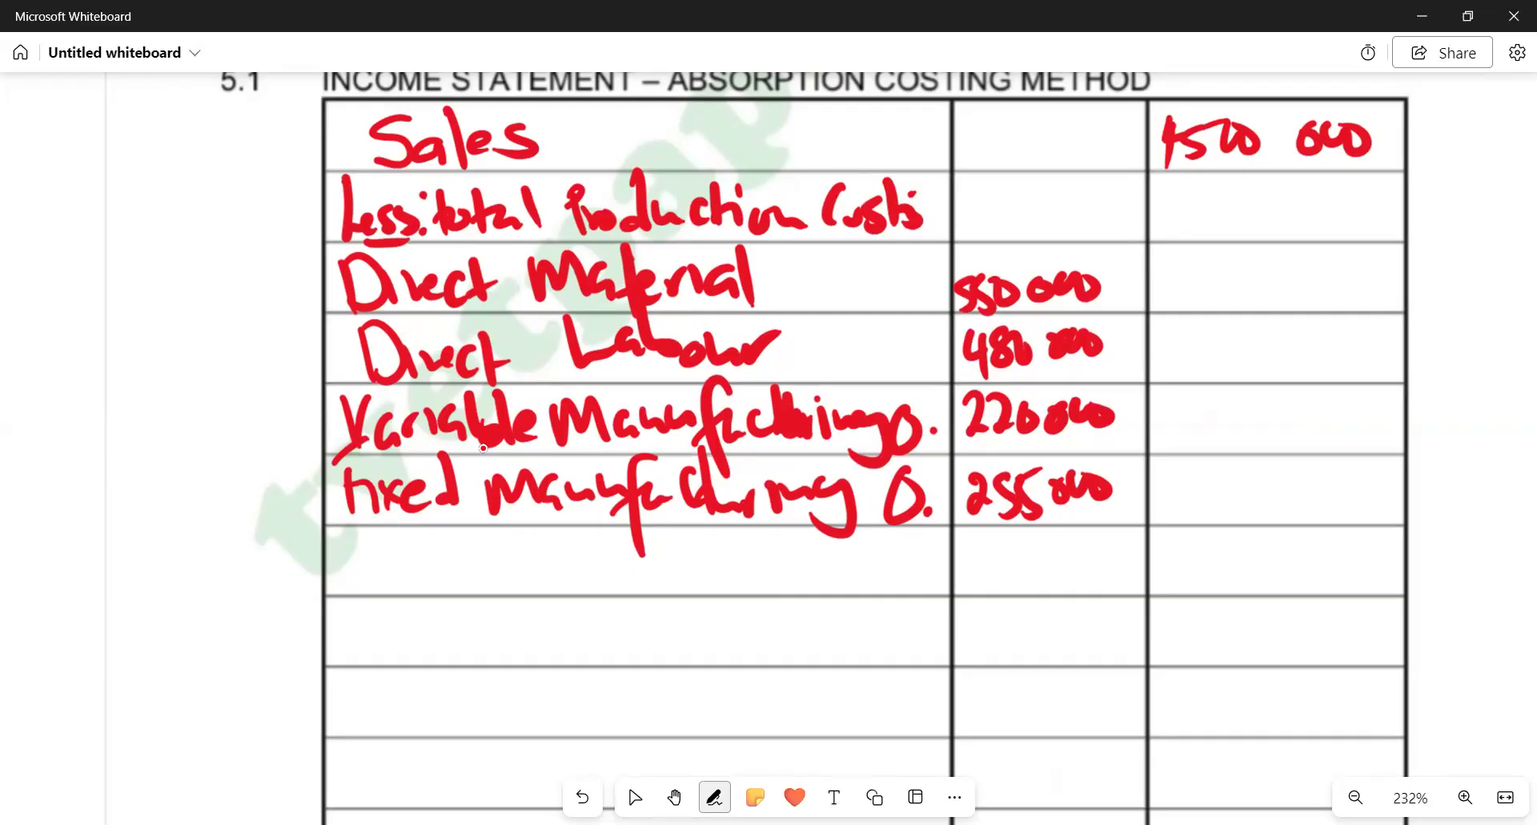
left_click_drag(1172, 188, 1169, 232)
mouse_move(1203, 191)
left_mouse_down()
mouse_move(1193, 218)
mouse_move(1219, 187)
mouse_move(1246, 221)
mouse_move(1275, 185)
mouse_move(1365, 210)
left_mouse_up()
left_click_drag(1156, 115, 1153, 151)
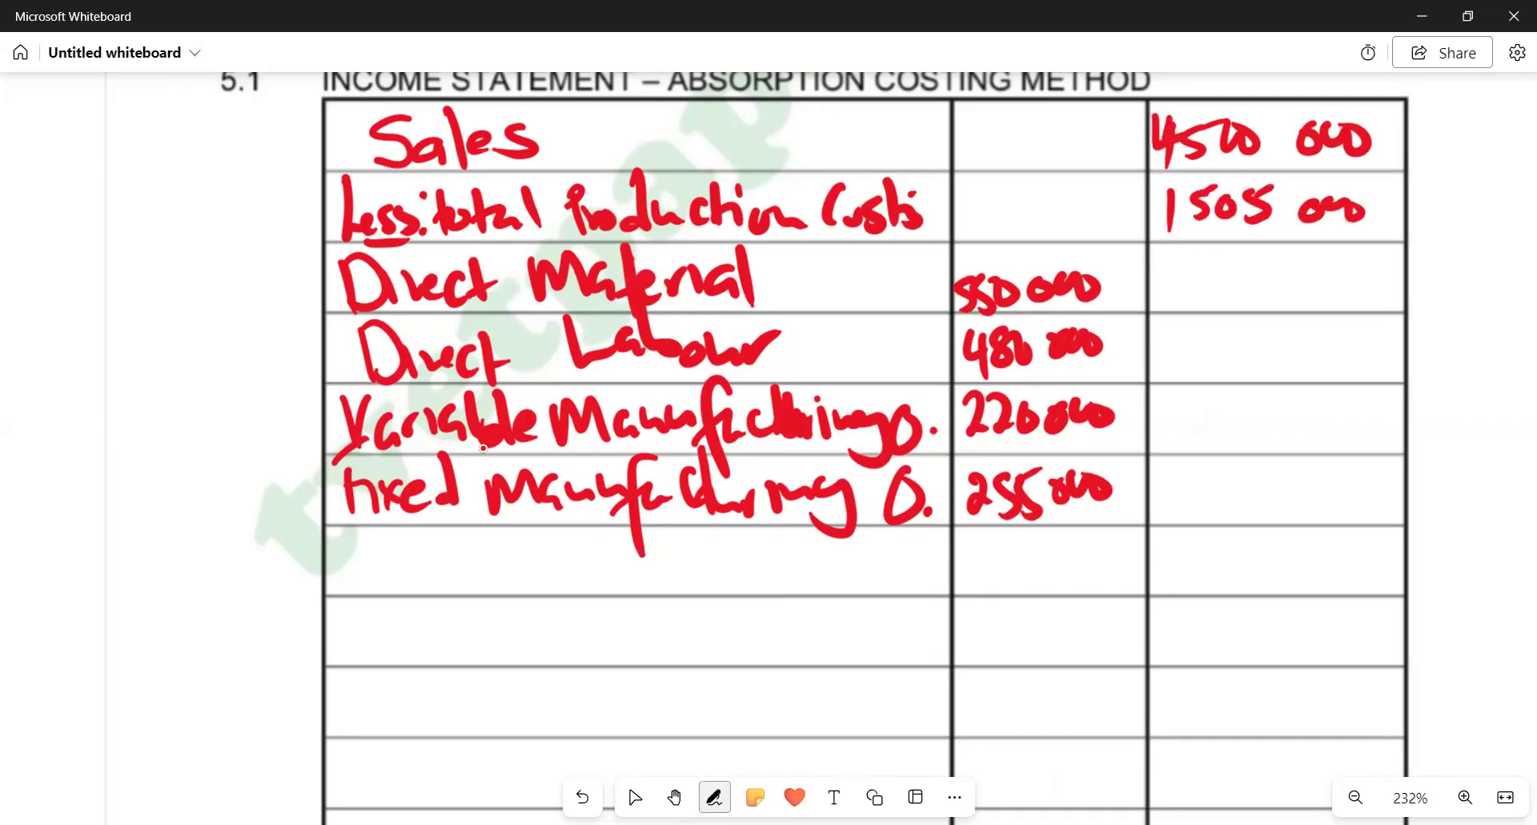
left_click_drag(1165, 178, 1170, 234)
left_click_drag(1362, 187, 1356, 239)
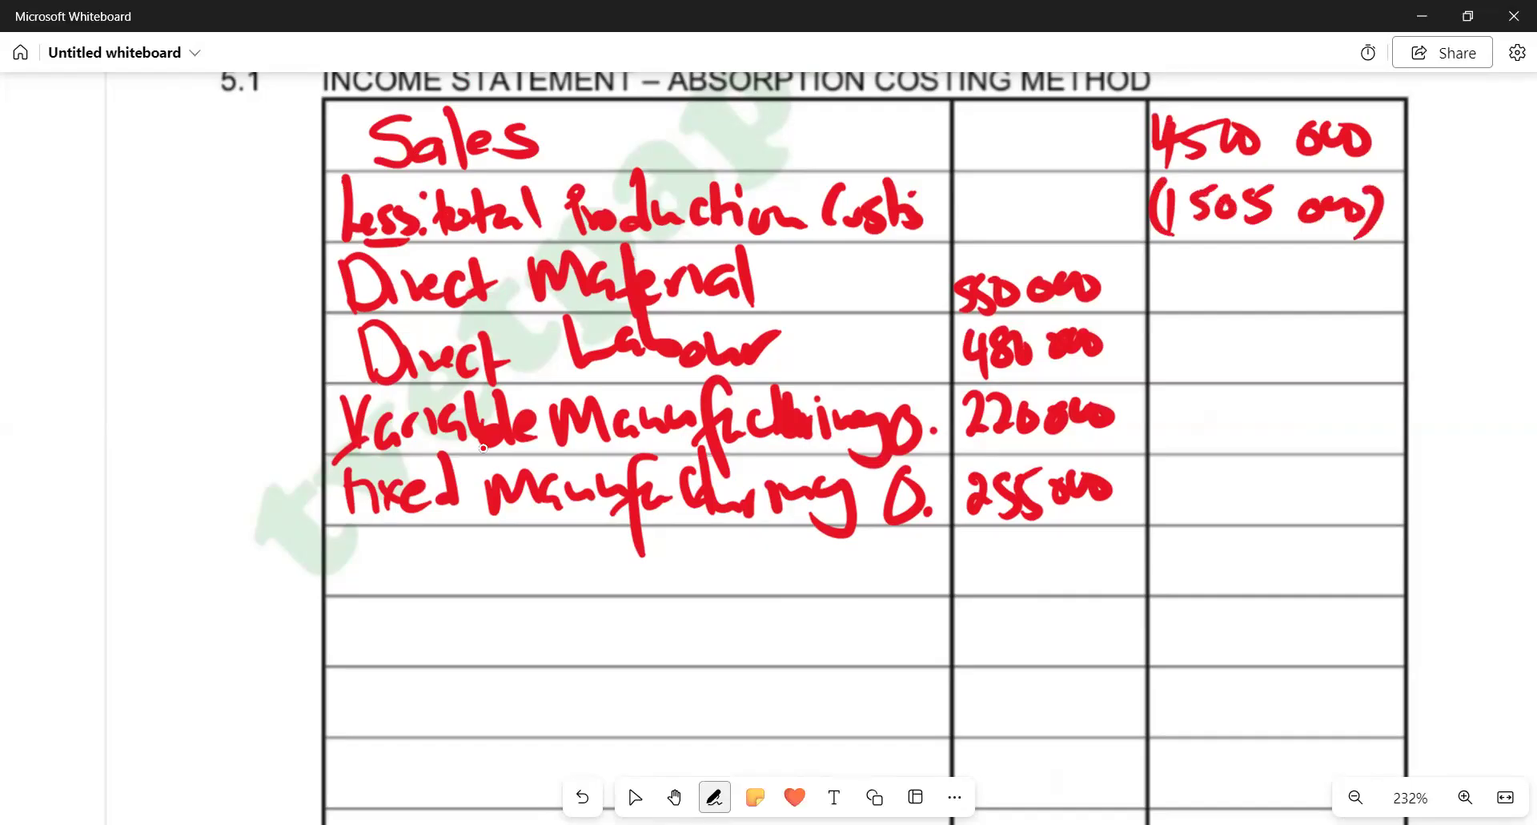
Handwrite "Gross Profit" below the fixed manufacturing overheads row with 2 995 000 in the last column
left_click_drag(1157, 554, 1186, 587)
mouse_move(1197, 552)
left_mouse_down()
mouse_move(1232, 588)
mouse_move(1268, 588)
mouse_move(1280, 538)
mouse_move(1317, 561)
mouse_move(1358, 551)
left_mouse_up()
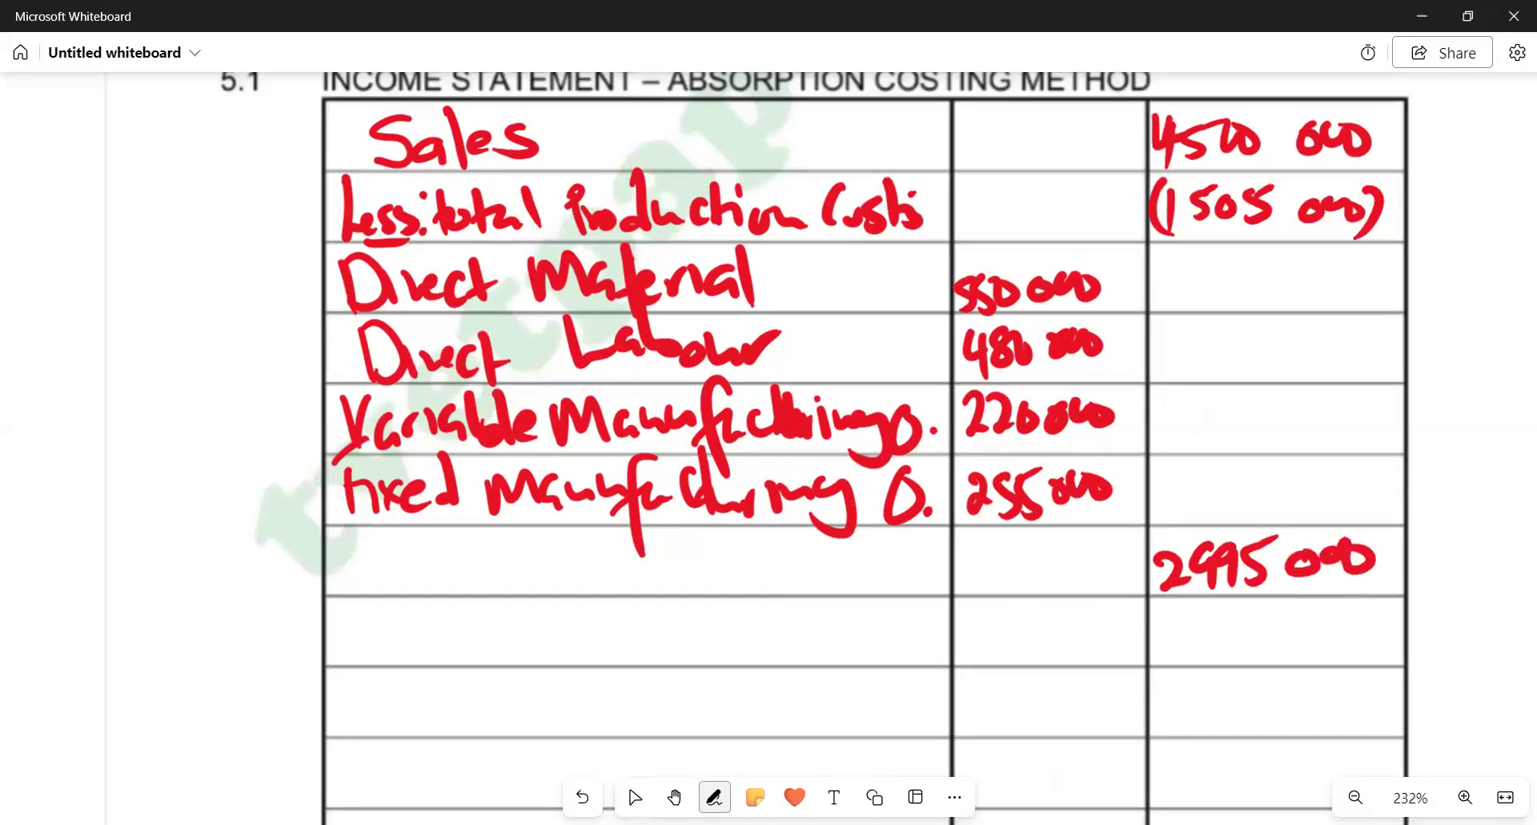
mouse_move(417, 534)
left_mouse_down()
mouse_move(427, 570)
mouse_move(468, 563)
left_mouse_up()
mouse_move(488, 549)
left_mouse_down()
mouse_move(477, 582)
mouse_move(497, 584)
left_mouse_up()
mouse_move(574, 544)
left_mouse_down()
mouse_move(586, 596)
mouse_move(580, 565)
mouse_move(669, 570)
mouse_move(677, 617)
left_mouse_up()
left_click_drag(664, 573, 704, 589)
left_click_drag(721, 528, 727, 580)
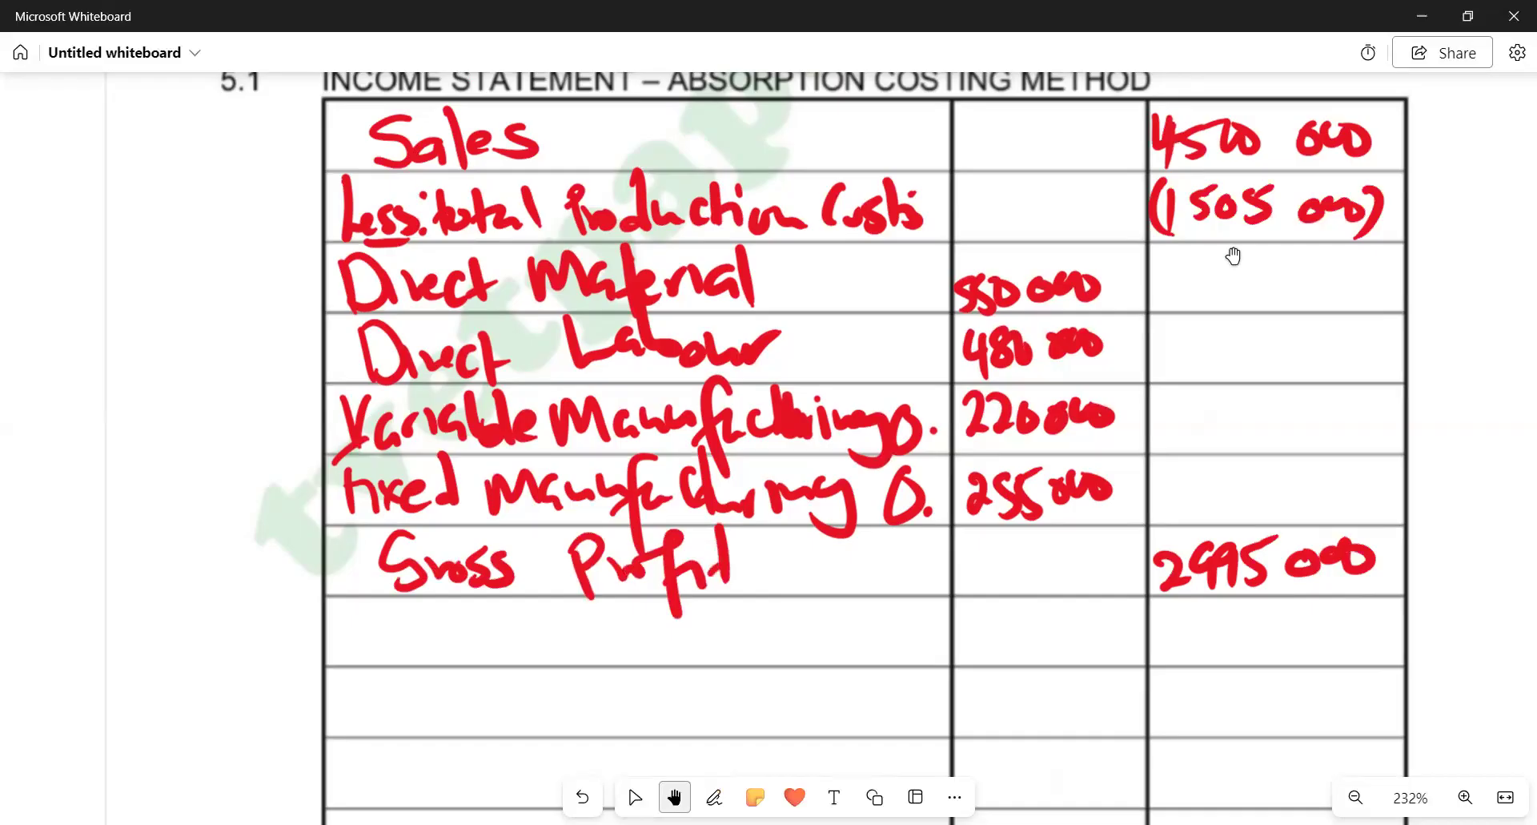
Handwrite "Less: Selling and admin Cost" in the row below Gross Profit
scroll(775, 579, "down", 1)
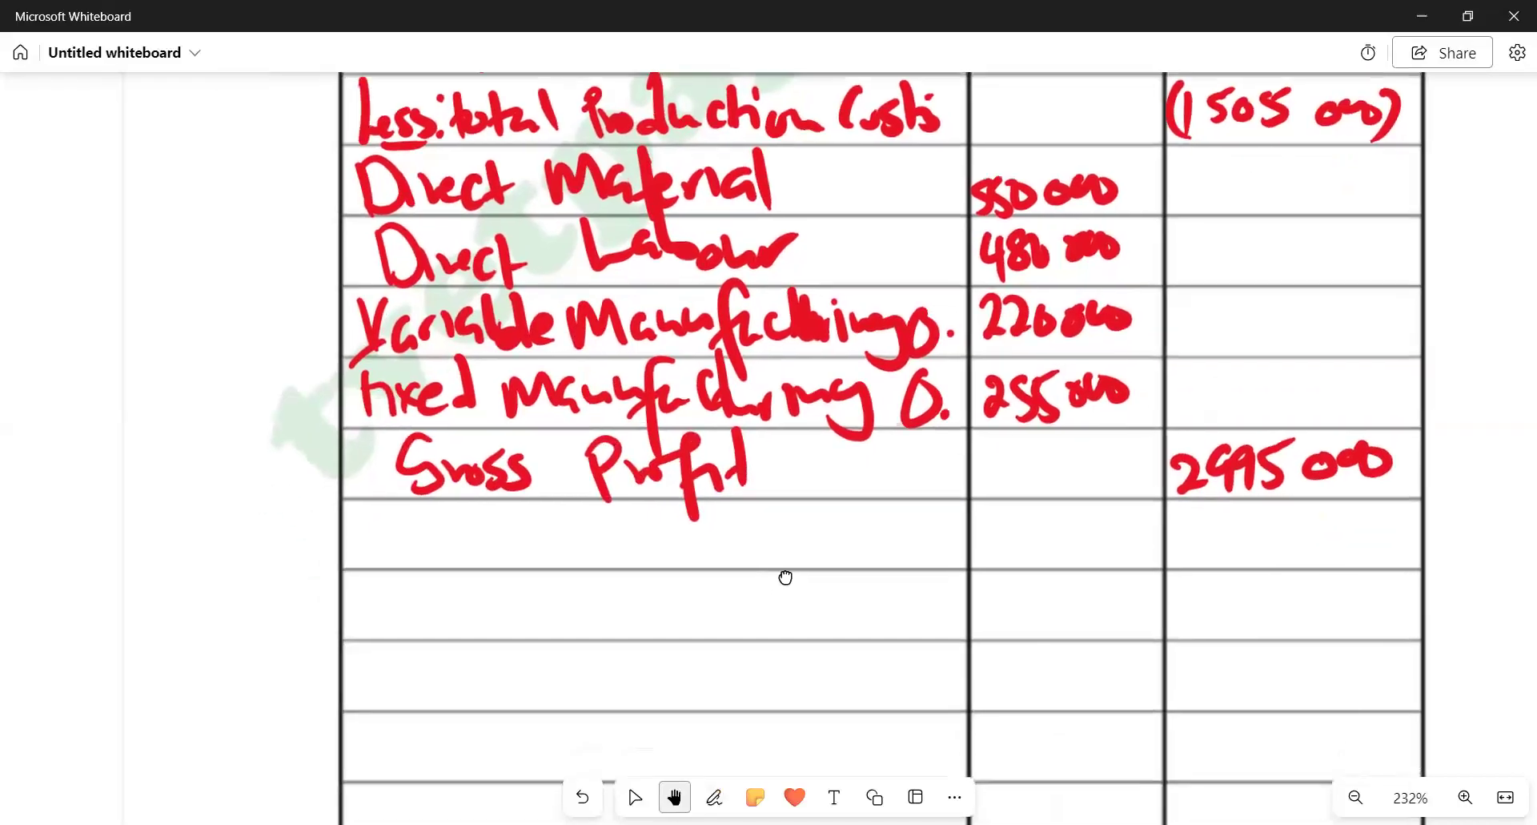
scroll(785, 577, "down", 1)
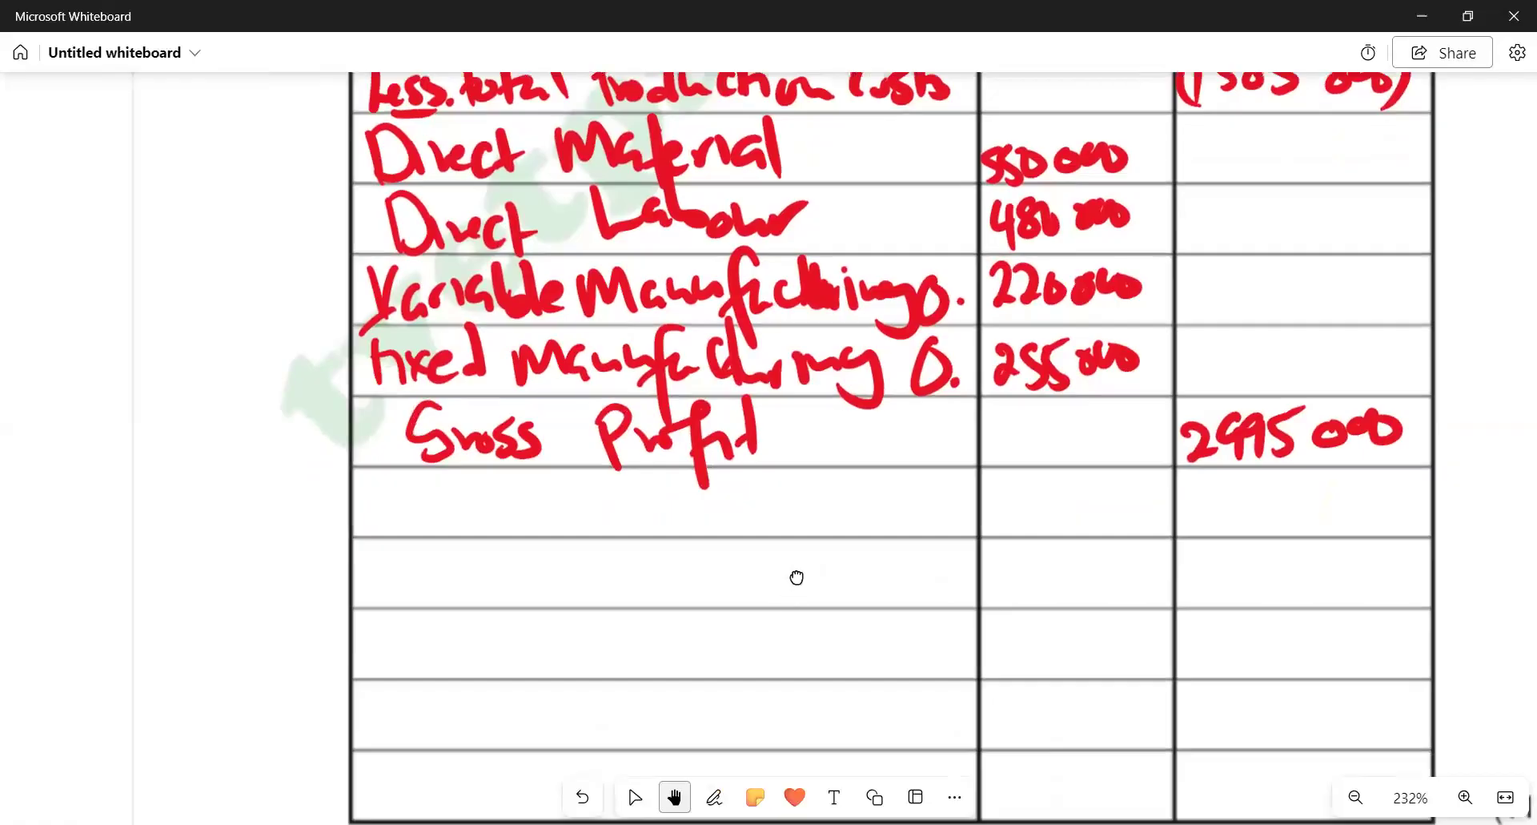
scroll(796, 577, "down", 1)
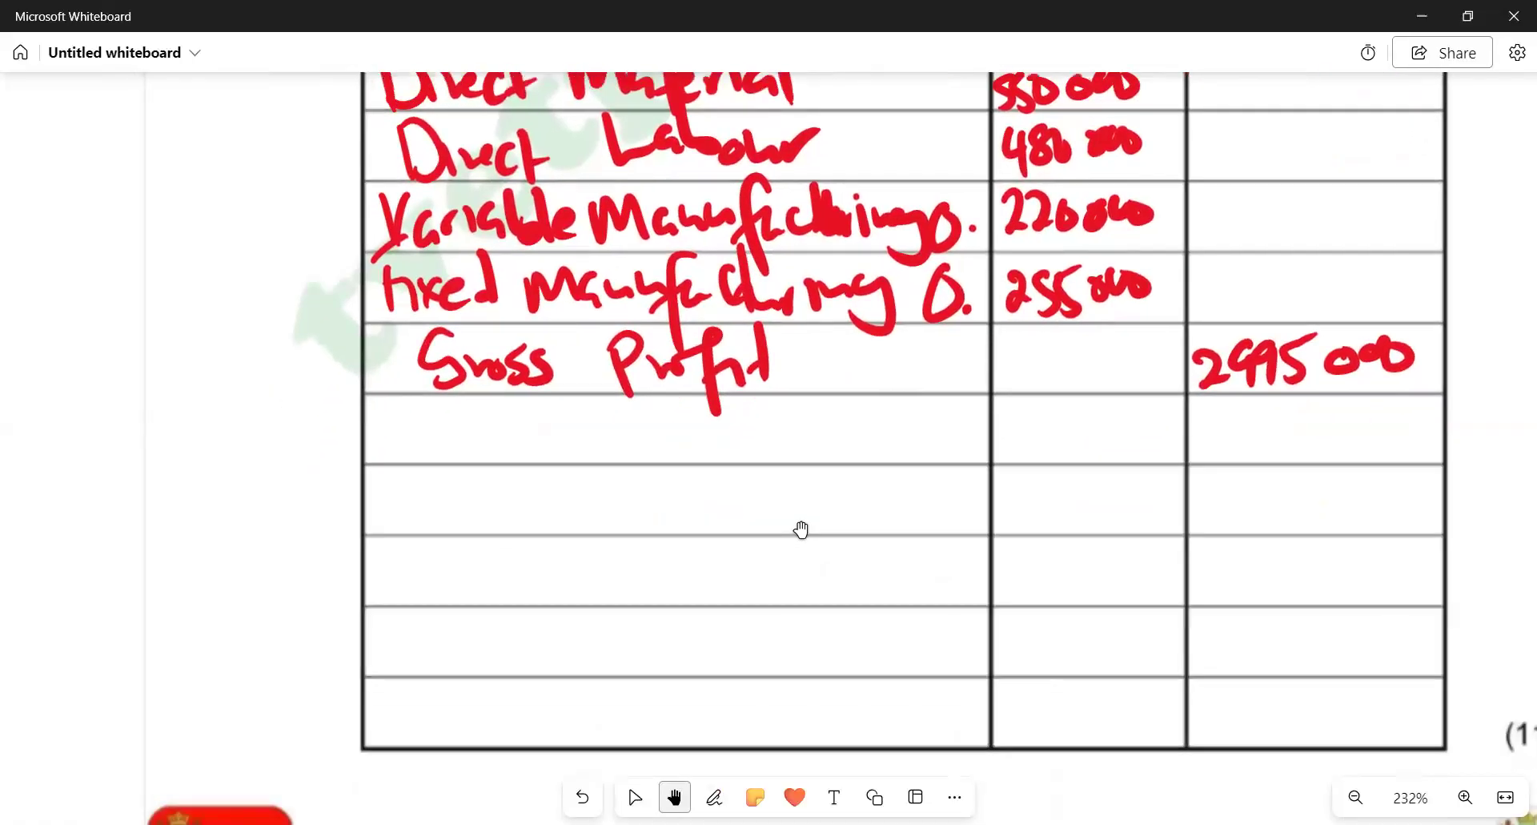
key("alt+w")
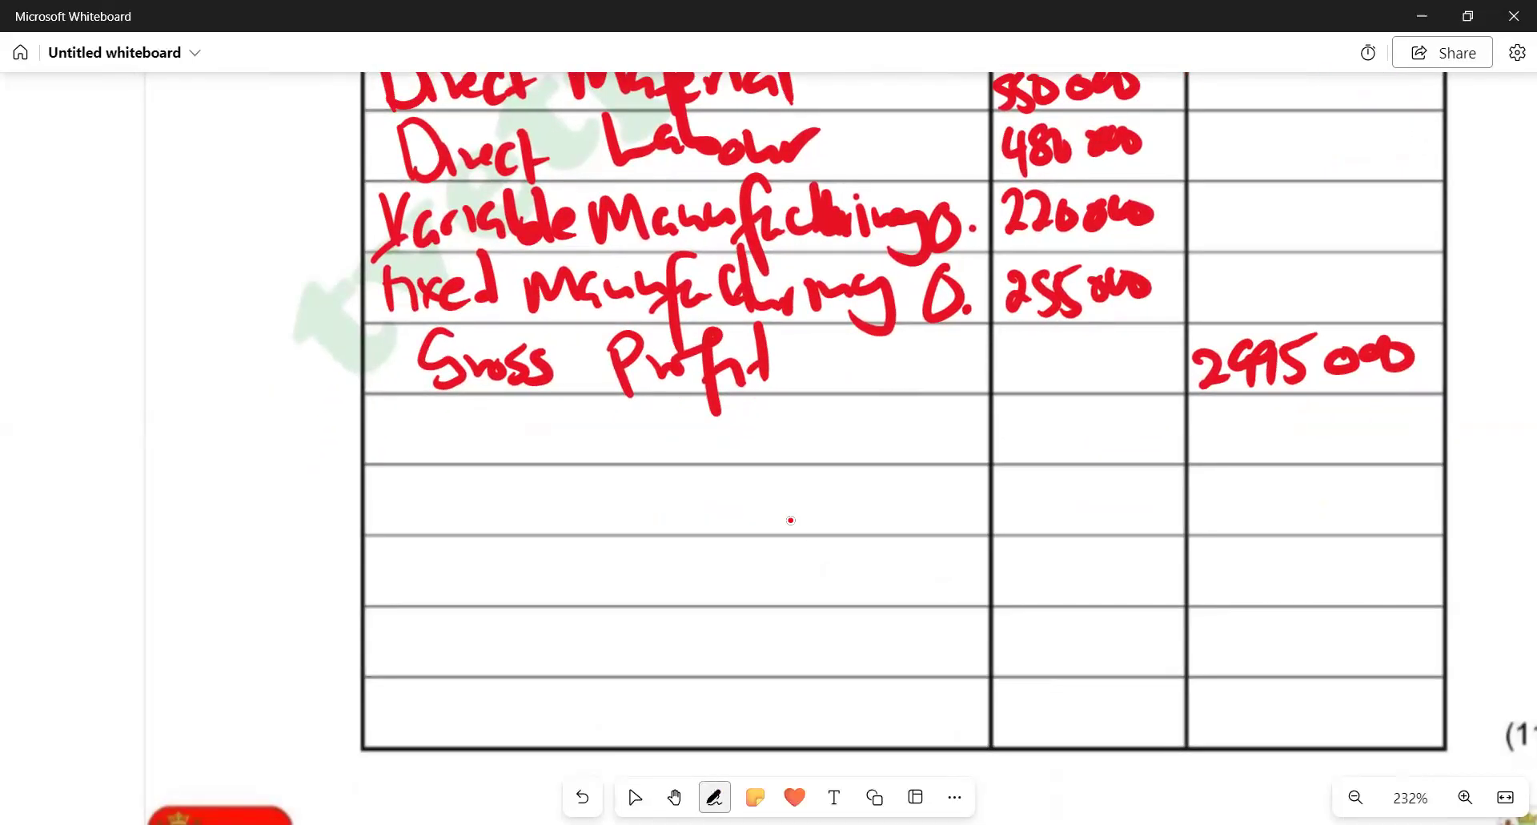
mouse_move(407, 411)
left_mouse_down()
mouse_move(437, 453)
mouse_move(490, 450)
left_mouse_up()
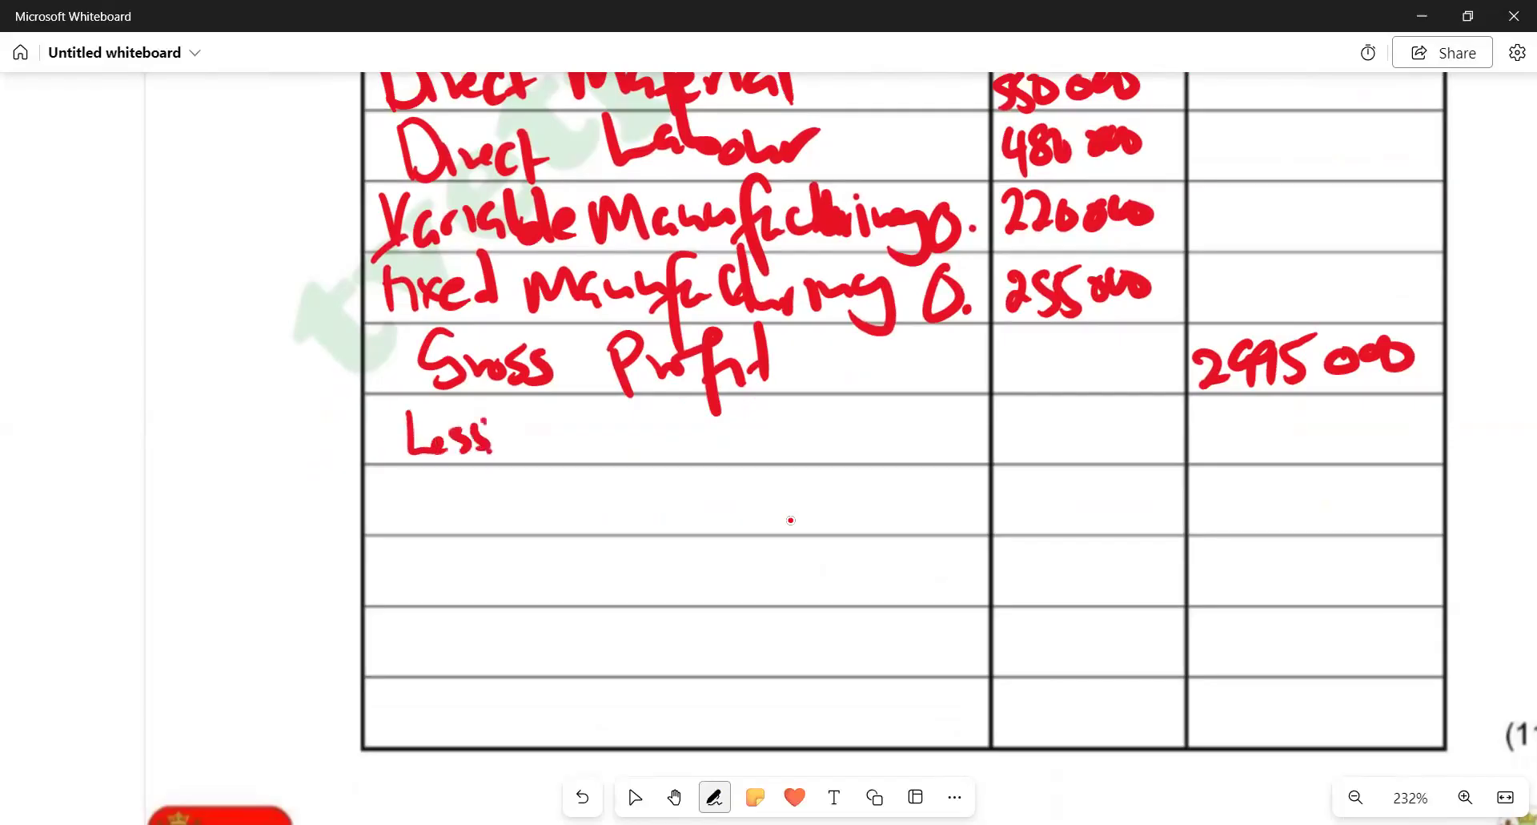
mouse_move(535, 405)
left_mouse_down()
mouse_move(508, 458)
mouse_move(626, 448)
mouse_move(615, 482)
left_mouse_up()
mouse_move(702, 432)
left_mouse_down()
mouse_move(685, 452)
mouse_move(799, 445)
left_mouse_up()
left_click_drag(807, 374, 810, 450)
mouse_move(801, 439)
left_mouse_down()
mouse_move(953, 452)
mouse_move(957, 437)
mouse_move(988, 453)
left_mouse_up()
Examine the bracketed selling and administrative cost lines and their amounts in the bookkeeper's income statement
key("h")
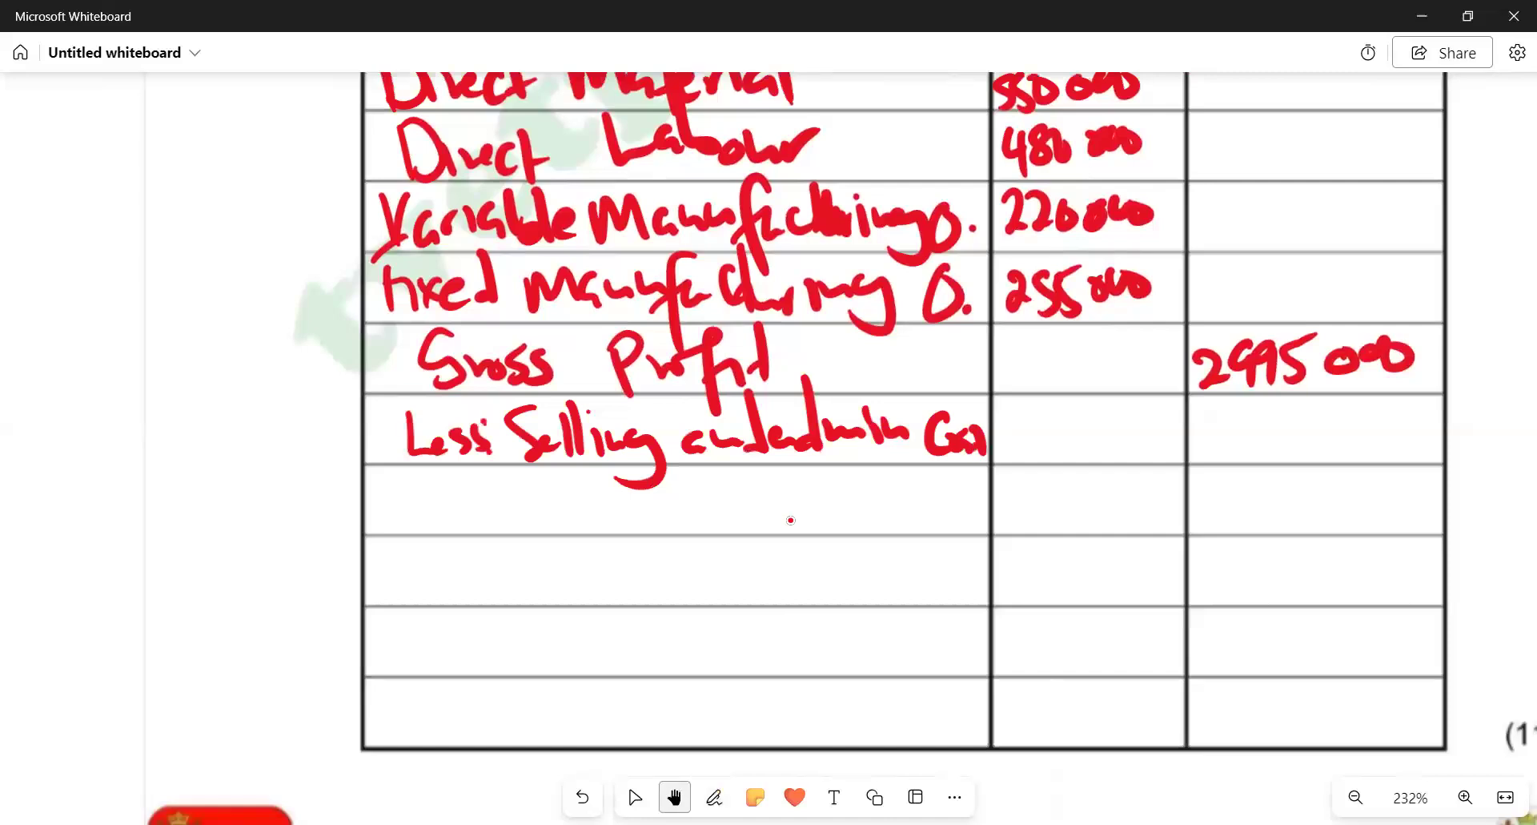
left_click_drag(895, 478, 1091, 476)
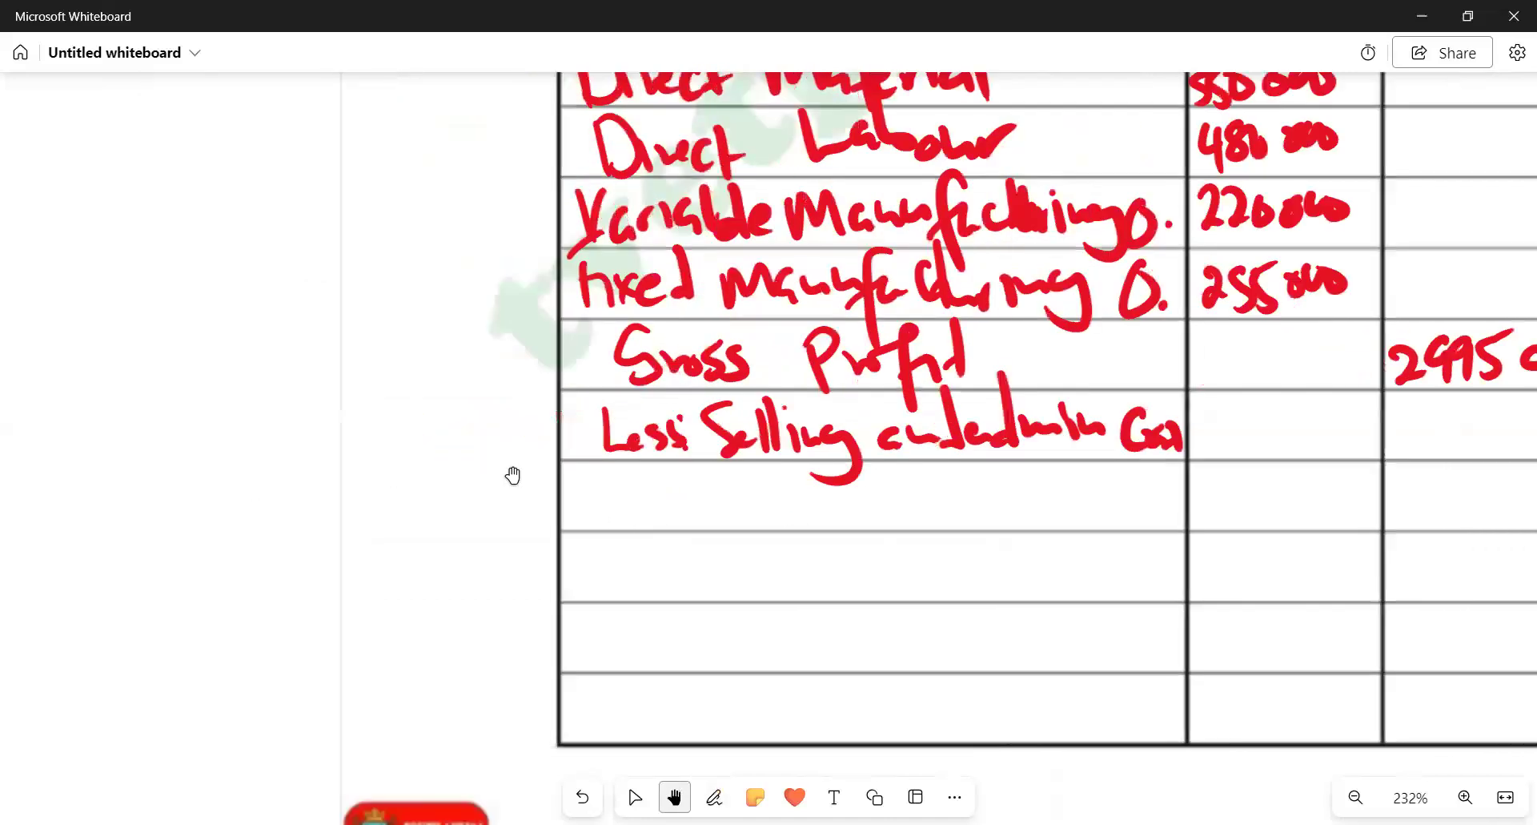
left_click_drag(515, 474, 1496, 481)
left_click_drag(662, 429, 1041, 453)
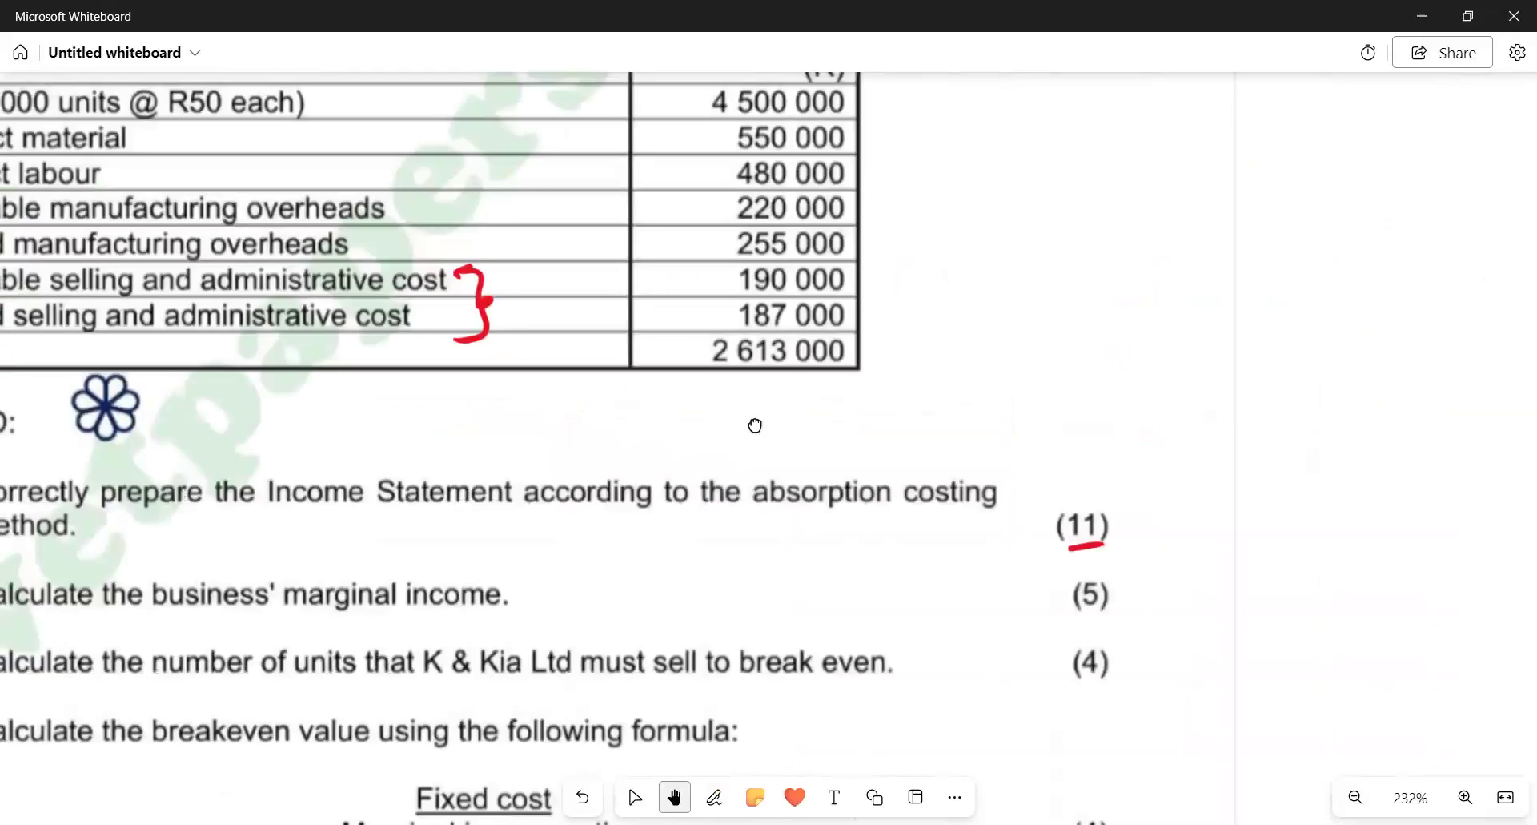
left_click_drag(752, 425, 937, 432)
key("p")
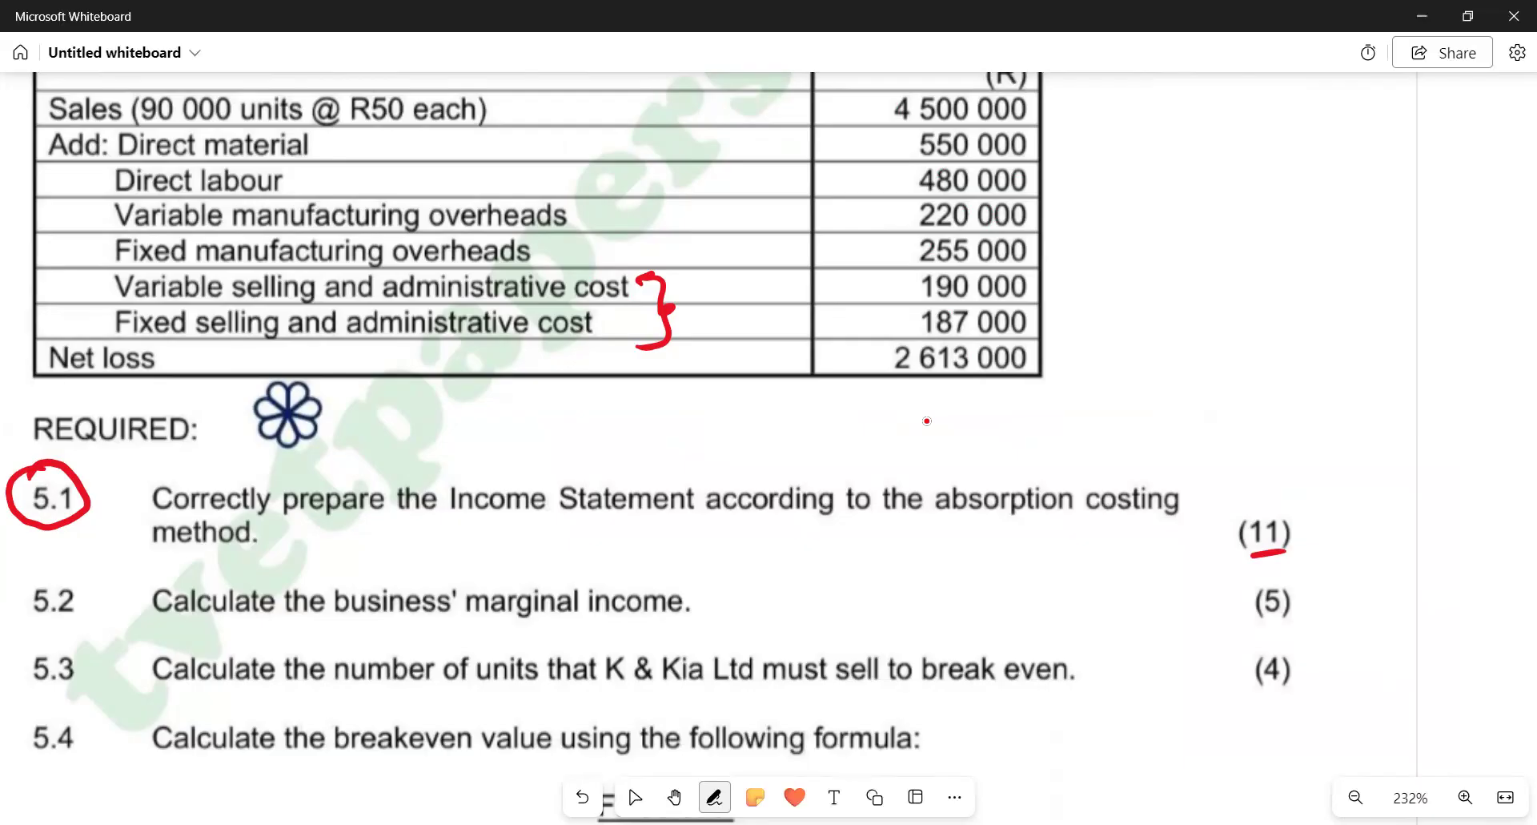
key("space")
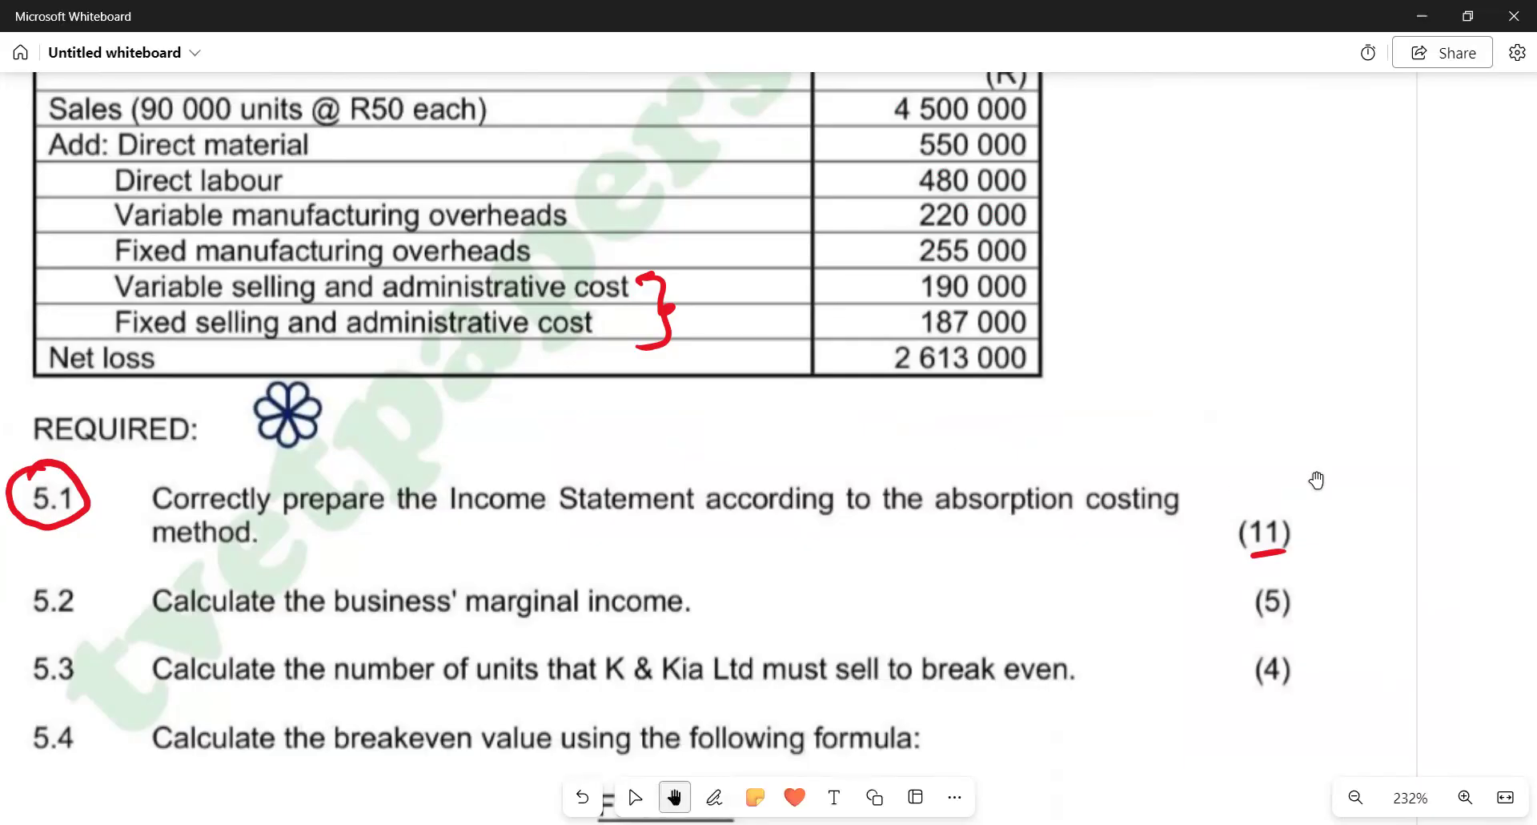
Handwrite "Variable Selling and Admin" in the row below the "Less: Selling and admin Cost" heading, with 190 000 in the middle column
left_click_drag(1317, 480, 919, 530)
left_click_drag(1223, 509, 695, 546)
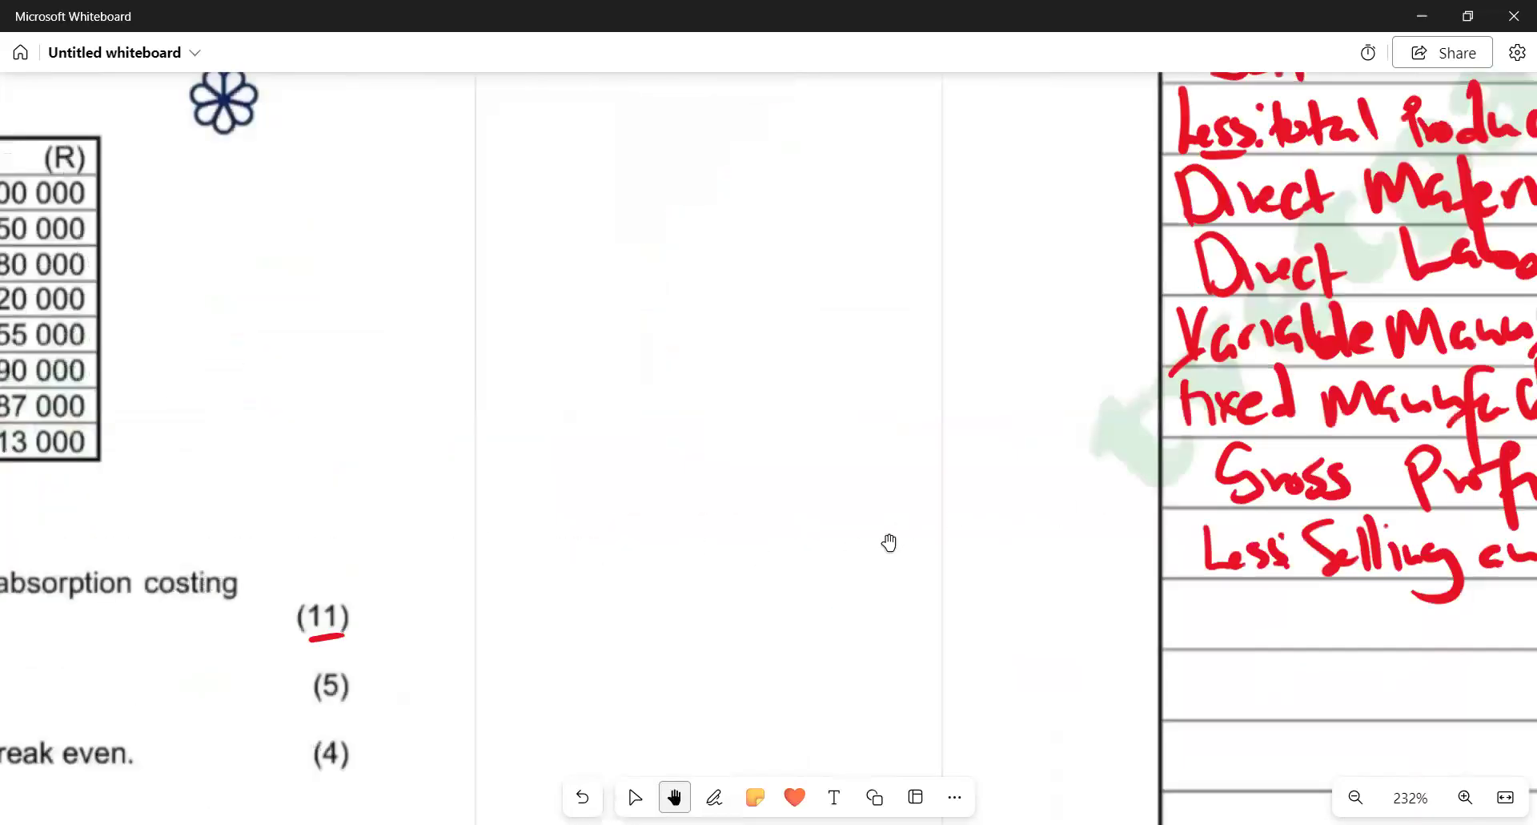
left_click_drag(1163, 624, 609, 498)
left_click_drag(807, 540, 403, 439)
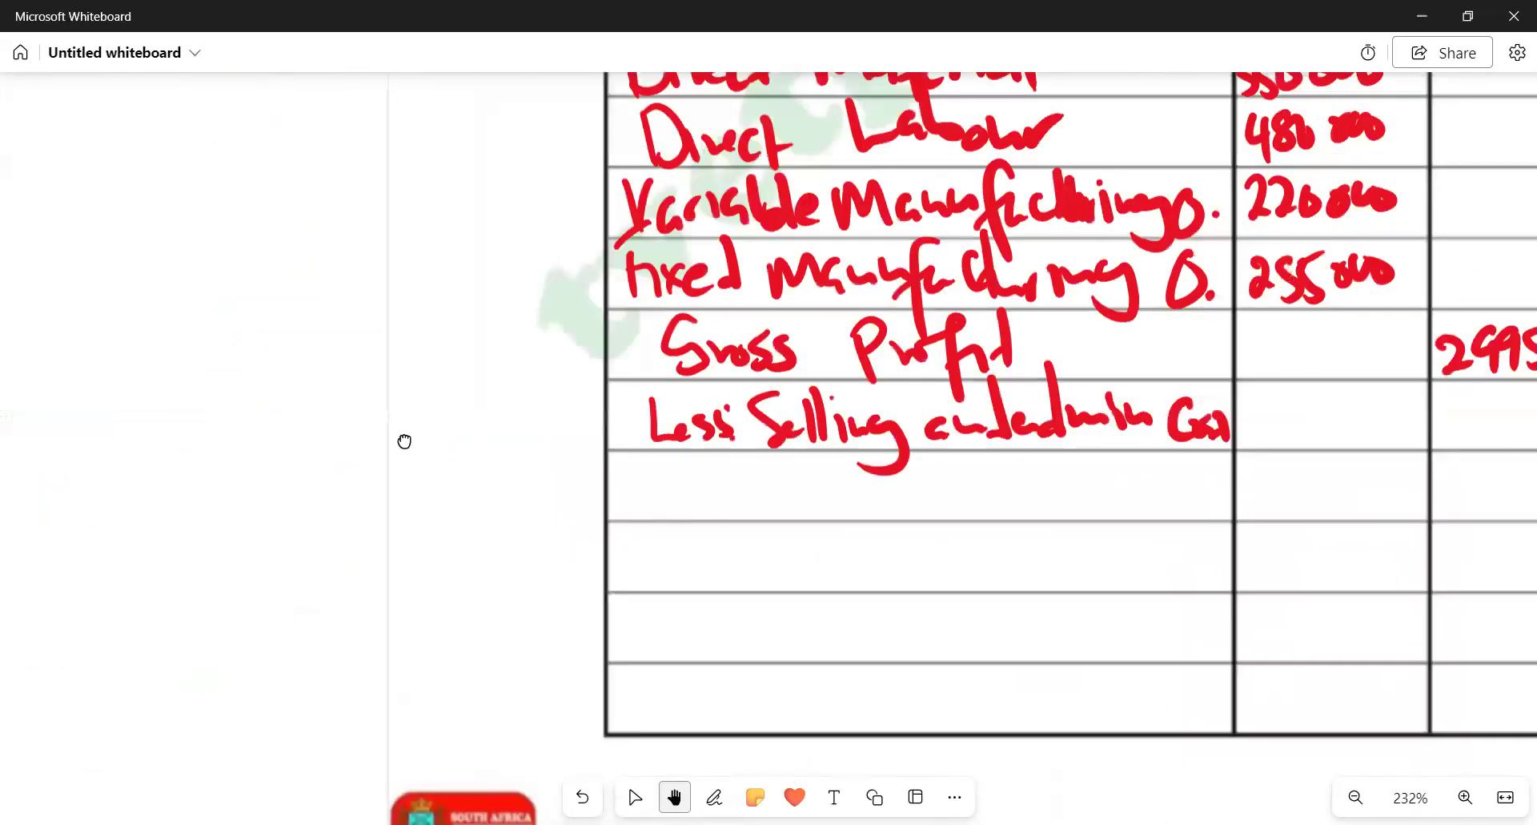
key("alt+w")
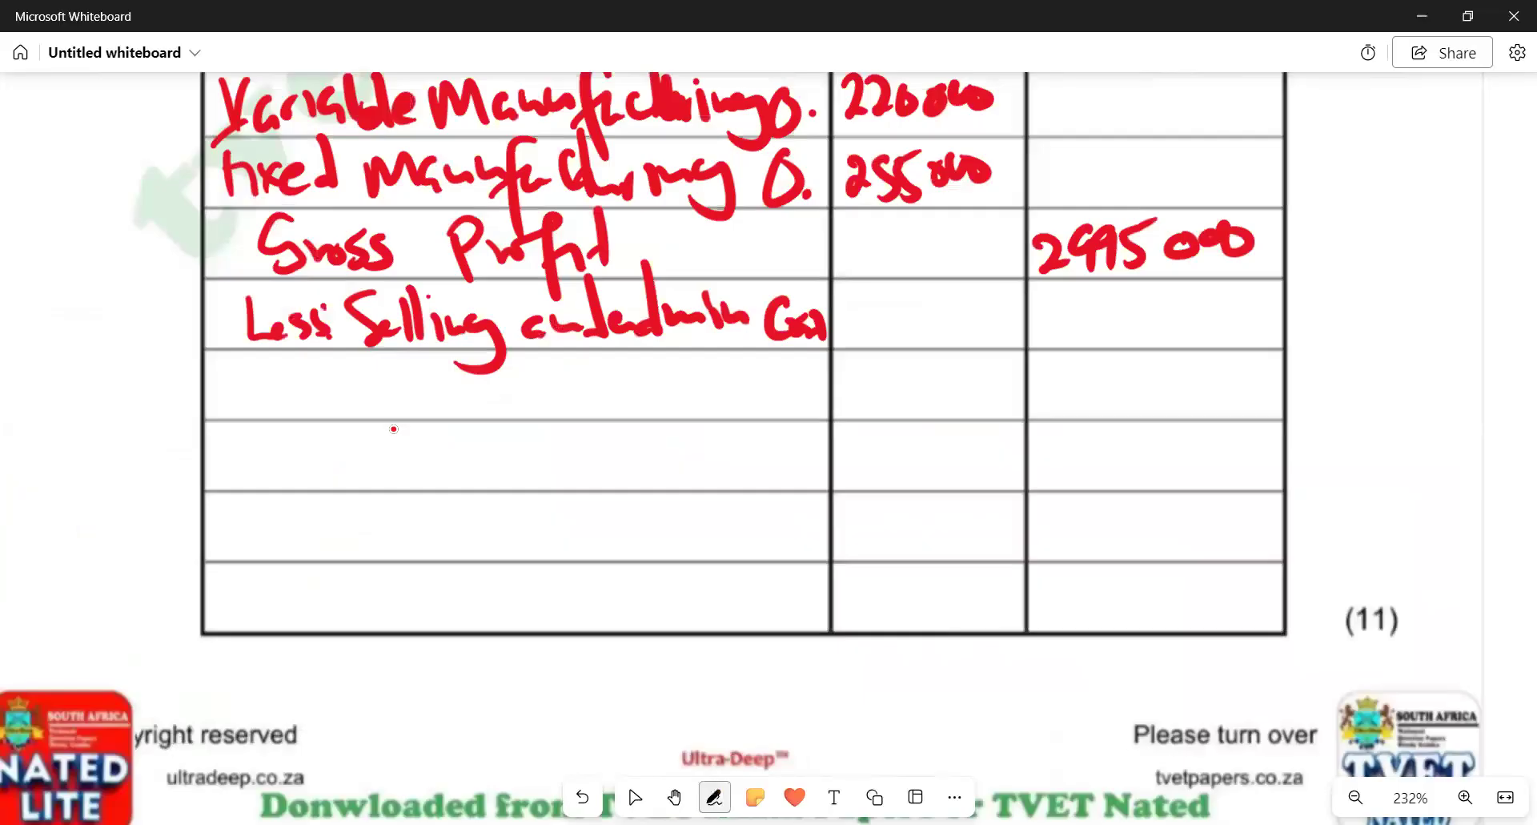
mouse_move(210, 359)
left_mouse_down()
mouse_move(234, 356)
mouse_move(272, 401)
mouse_move(436, 409)
mouse_move(565, 377)
mouse_move(628, 388)
mouse_move(655, 348)
mouse_move(679, 421)
mouse_move(744, 346)
mouse_move(764, 393)
mouse_move(824, 372)
left_mouse_up()
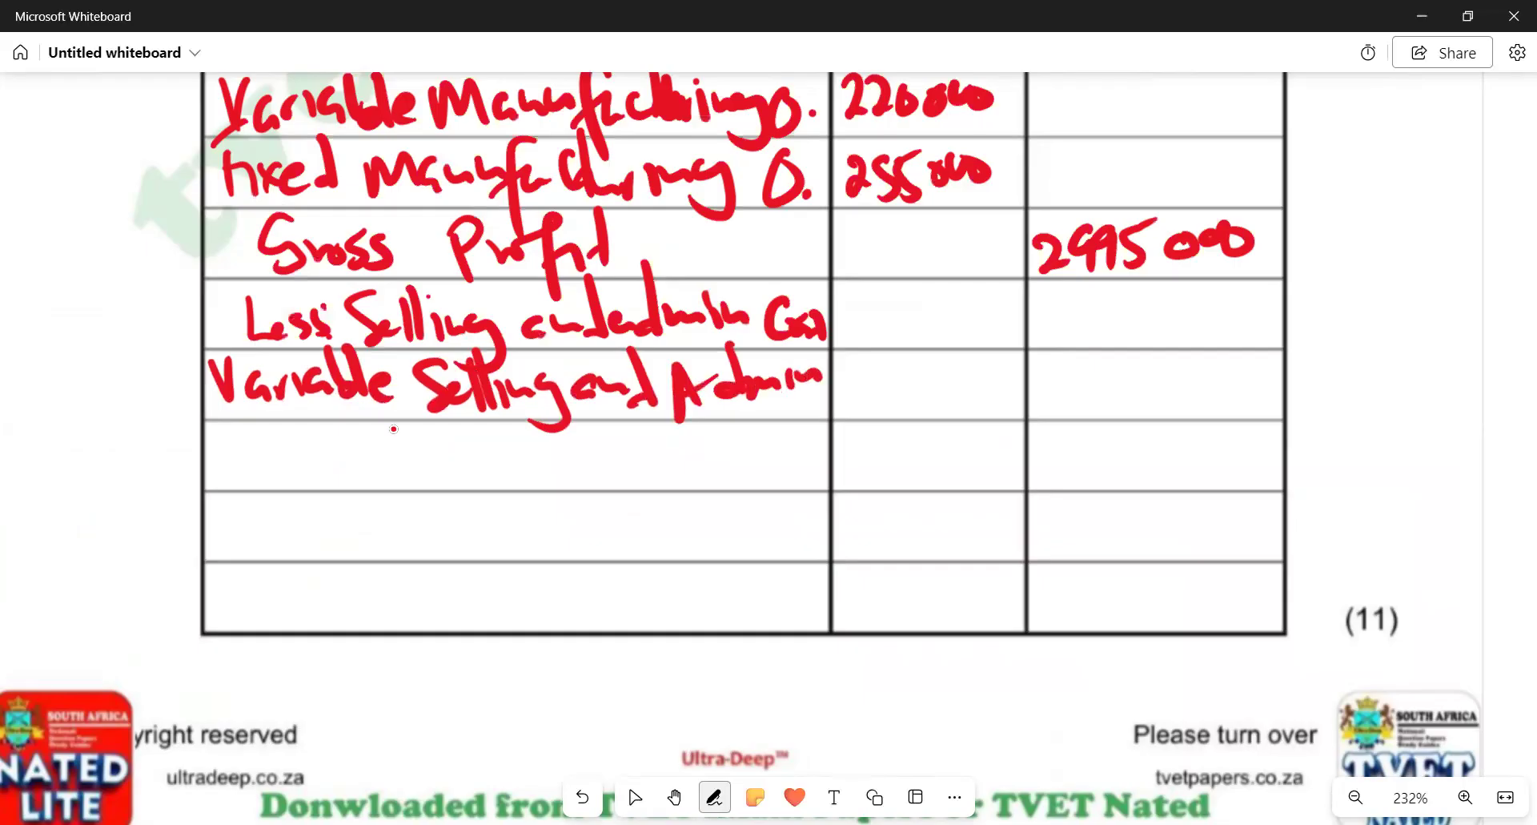
left_click_drag(1051, 366, 1068, 405)
key("ctrl+z")
mouse_move(846, 362)
left_mouse_down()
mouse_move(843, 409)
mouse_move(873, 378)
mouse_move(866, 410)
left_mouse_up()
mouse_move(890, 370)
left_mouse_down()
mouse_move(963, 399)
mouse_move(991, 374)
left_mouse_up()
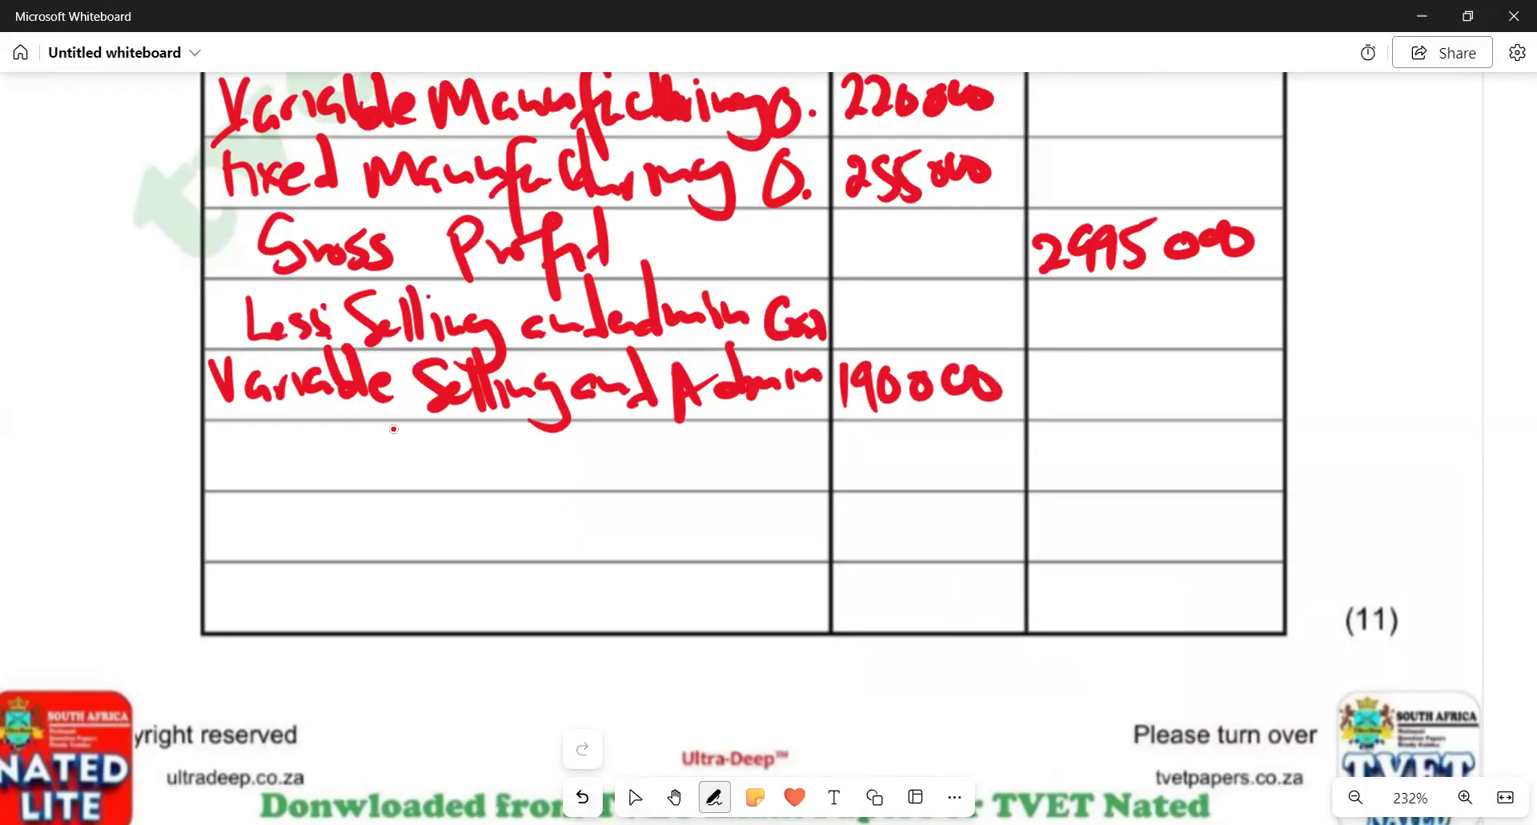
Handwrite "Fixed Selling and Admin" below the variable selling and admin row, with 187 000 in the middle column
mouse_move(234, 436)
left_mouse_down()
mouse_move(237, 478)
mouse_move(260, 417)
mouse_move(304, 482)
mouse_move(370, 477)
left_mouse_up()
mouse_move(424, 429)
left_mouse_down()
mouse_move(410, 479)
mouse_move(482, 479)
left_mouse_up()
mouse_move(498, 441)
left_mouse_down()
mouse_move(506, 479)
mouse_move(544, 473)
mouse_move(553, 505)
left_mouse_up()
mouse_move(616, 448)
left_mouse_down()
mouse_move(621, 470)
mouse_move(642, 461)
left_mouse_up()
left_click_drag(668, 420, 680, 471)
mouse_move(703, 436)
left_mouse_down()
mouse_move(696, 472)
mouse_move(724, 479)
left_mouse_up()
mouse_move(745, 410)
left_mouse_down()
mouse_move(749, 454)
mouse_move(725, 474)
left_mouse_up()
mouse_move(767, 440)
left_mouse_down()
mouse_move(773, 469)
mouse_move(829, 439)
mouse_move(863, 477)
mouse_move(879, 449)
mouse_move(911, 474)
mouse_move(922, 445)
left_mouse_up()
left_click_drag(965, 433, 957, 453)
mouse_move(987, 432)
left_mouse_down()
mouse_move(976, 448)
mouse_move(1010, 453)
left_mouse_up()
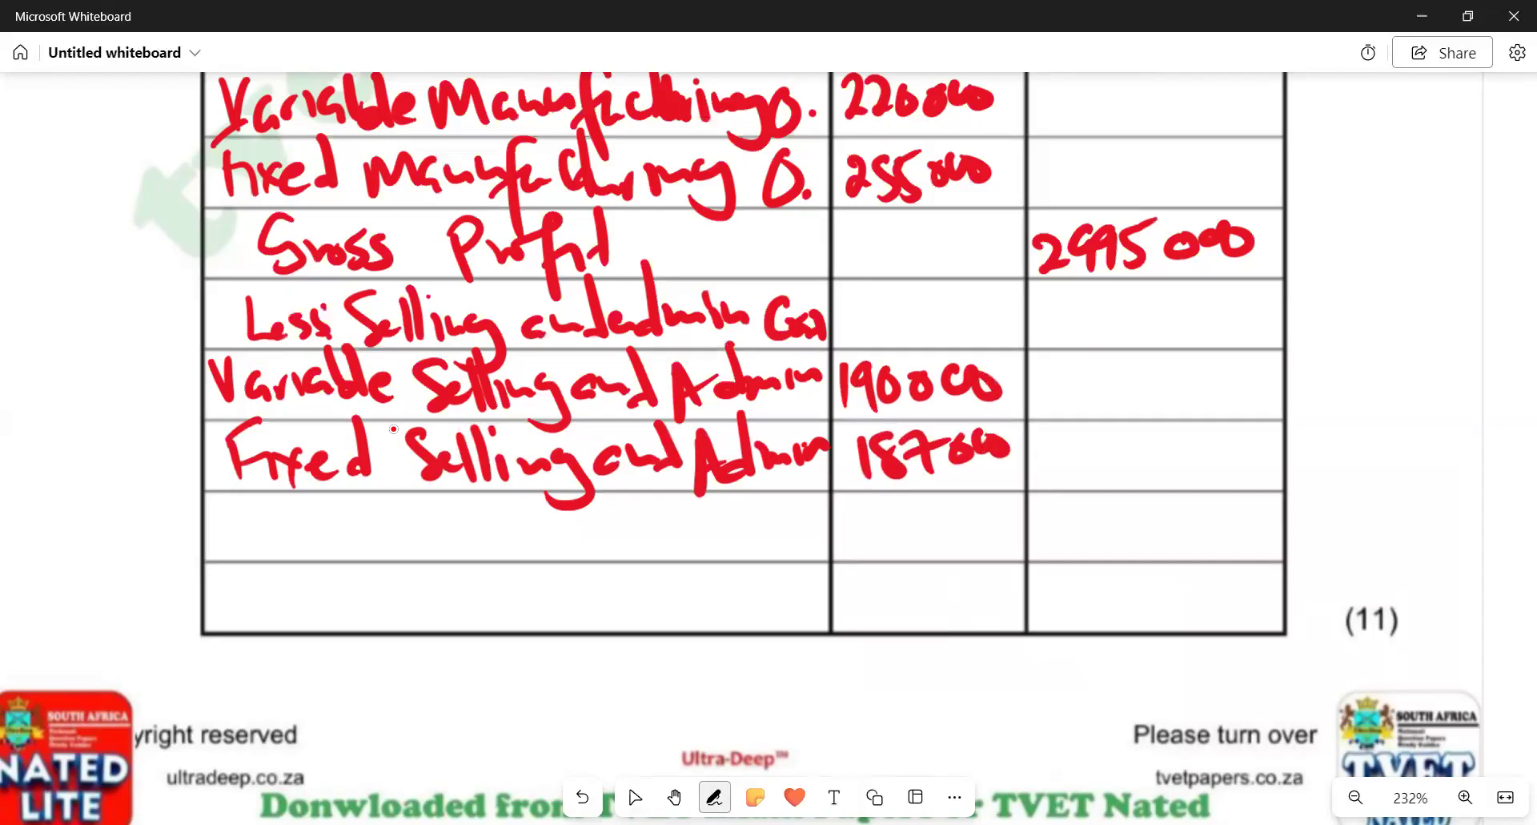
Write (377 000) in brackets in the last column of the "Less: Selling and admin Cost" row
mouse_move(1078, 293)
left_mouse_down()
mouse_move(1074, 345)
mouse_move(1177, 311)
left_mouse_up()
left_click_drag(1201, 303, 1216, 306)
left_click_drag(1245, 298, 1241, 305)
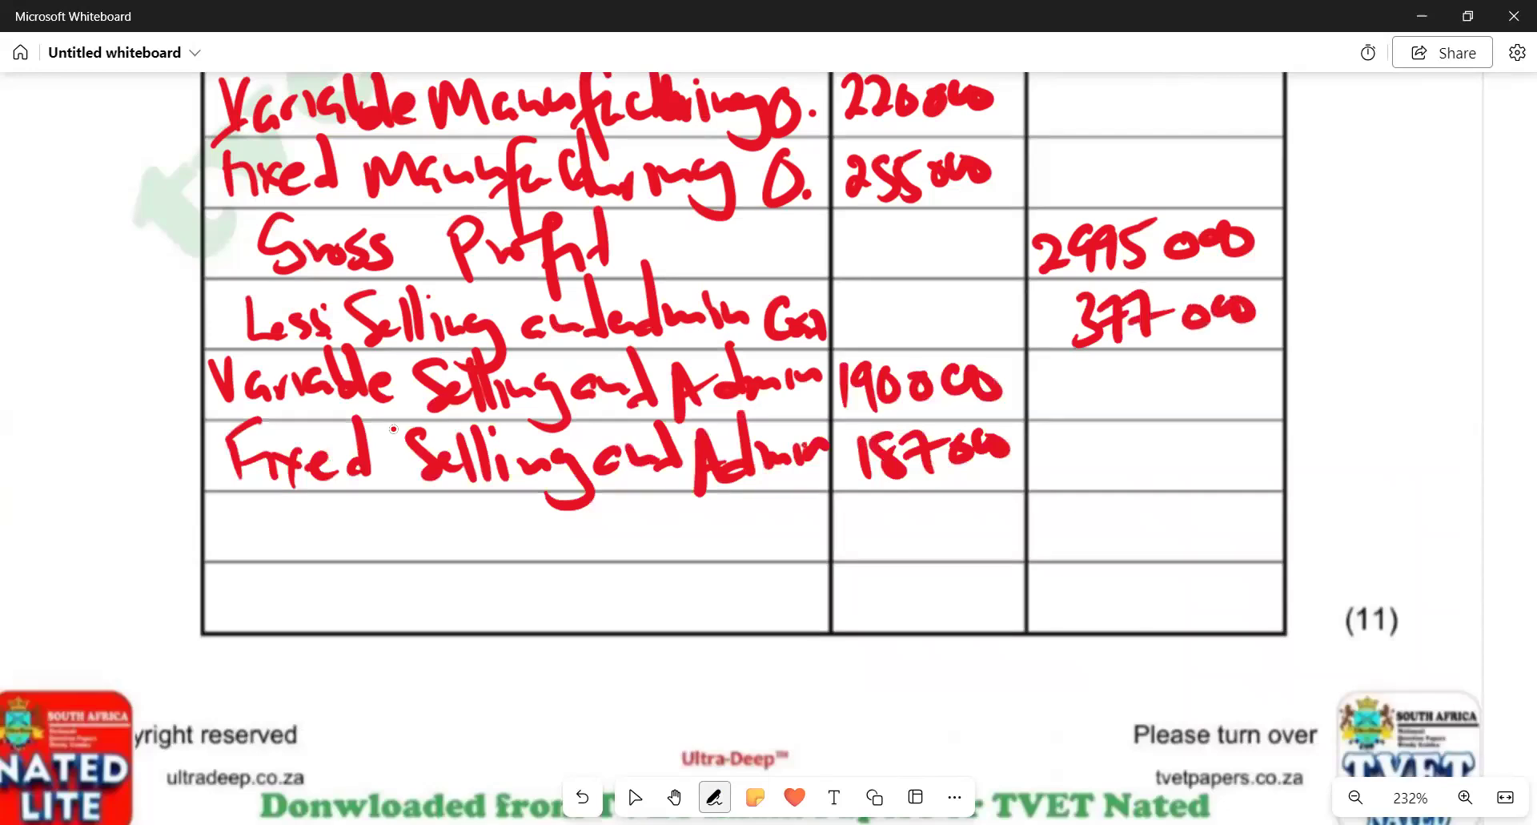
mouse_move(1065, 285)
left_mouse_down()
mouse_move(1051, 314)
mouse_move(1067, 344)
left_mouse_up()
left_click_drag(1260, 276, 1255, 330)
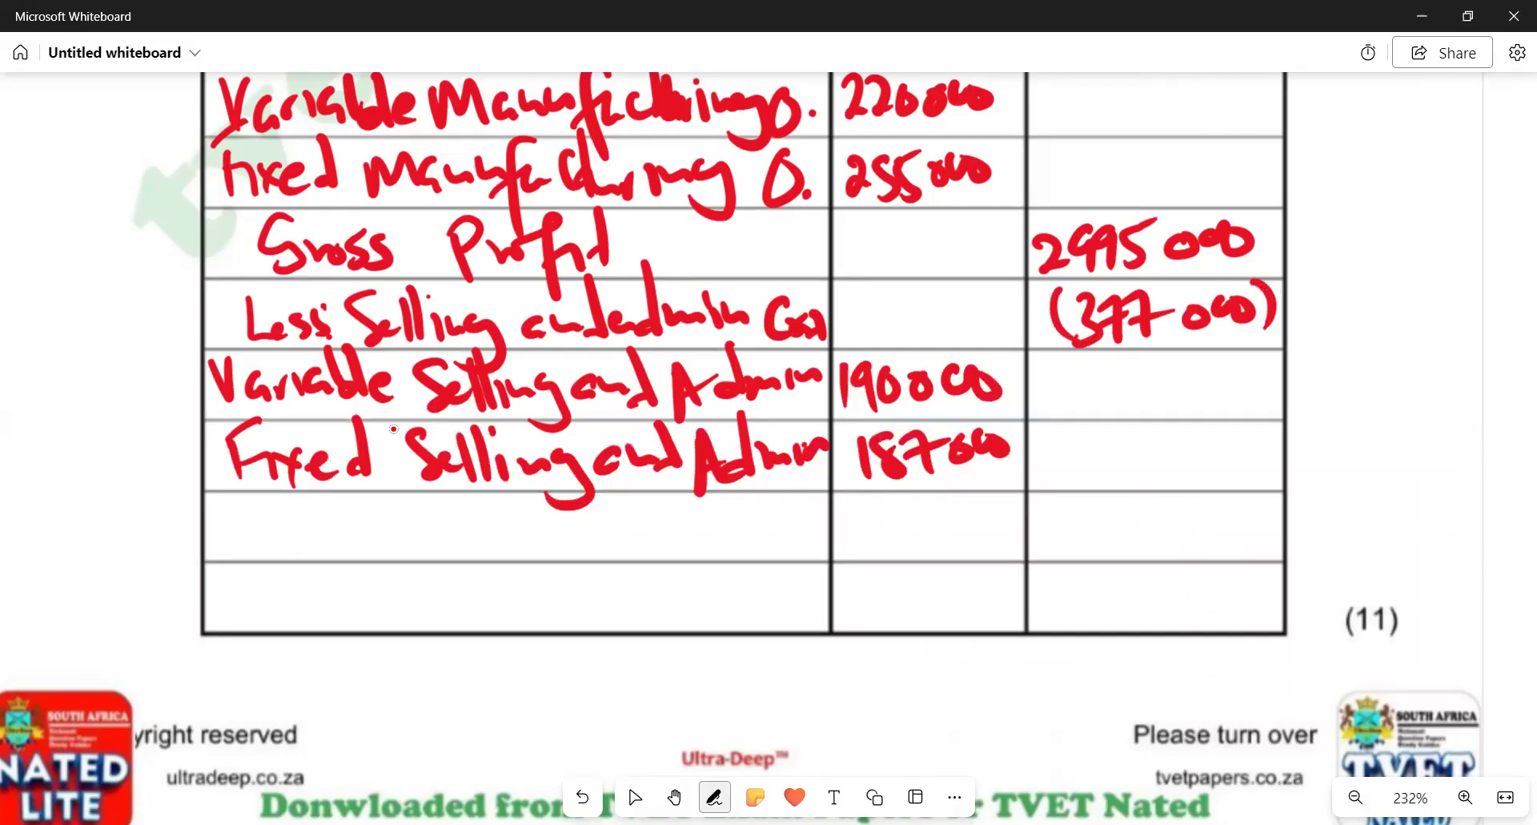
Handwrite "Net Profit" in the row below Fixed Selling and Admin, with 2 618 000 in the last column
mouse_move(1037, 512)
left_mouse_down()
mouse_move(1045, 551)
mouse_move(1070, 552)
left_mouse_up()
mouse_move(1097, 503)
left_mouse_down()
mouse_move(1081, 535)
mouse_move(1113, 545)
mouse_move(1140, 513)
mouse_move(1205, 509)
left_mouse_up()
left_click_drag(1230, 503, 1227, 507)
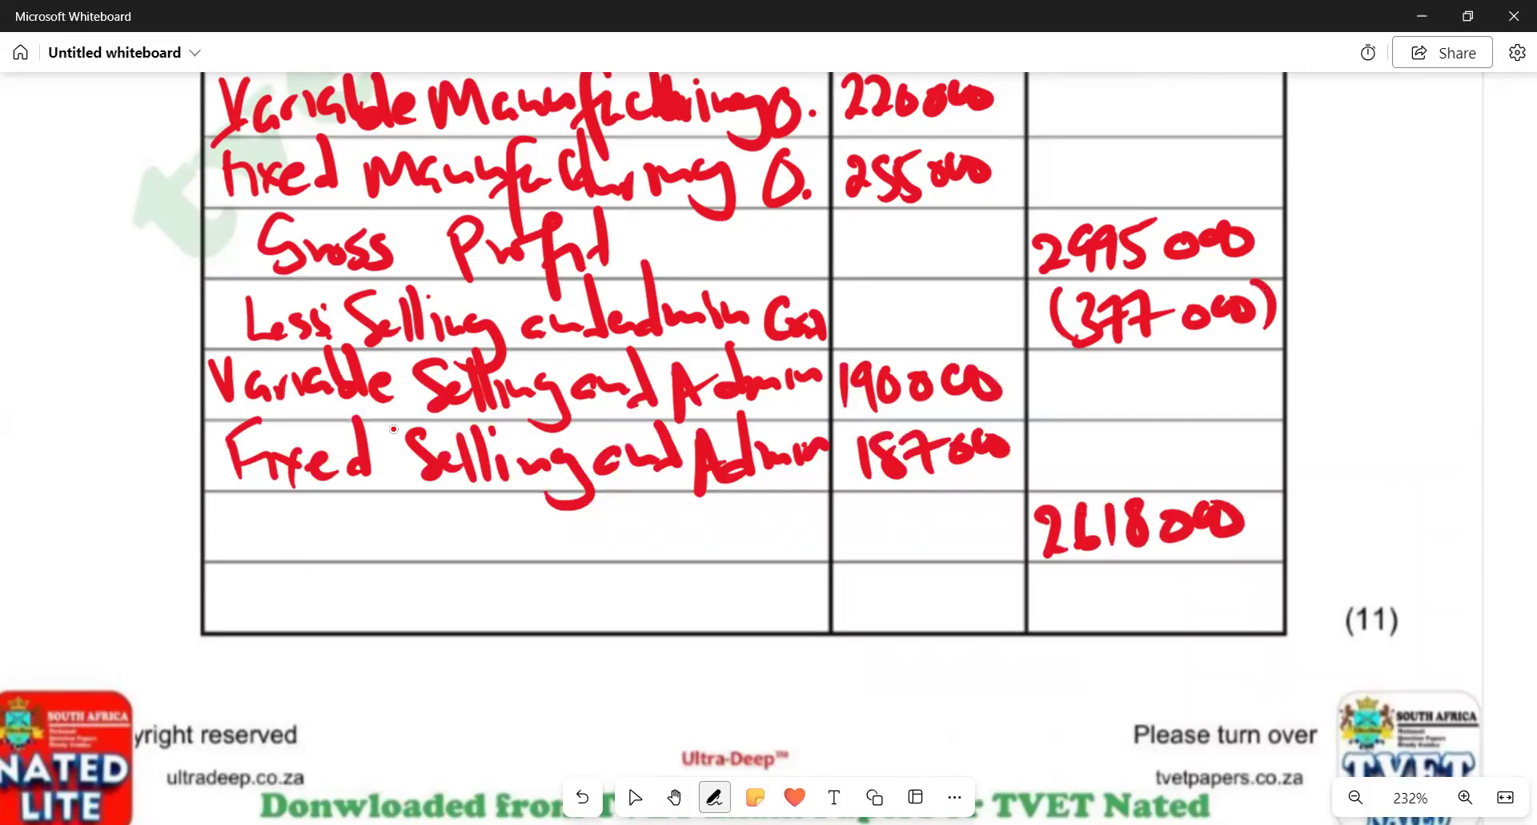
mouse_move(274, 501)
left_mouse_down()
mouse_move(270, 535)
mouse_move(383, 553)
left_mouse_up()
mouse_move(359, 530)
left_mouse_down()
mouse_move(398, 525)
mouse_move(458, 553)
left_mouse_up()
mouse_move(452, 503)
left_mouse_down()
mouse_move(518, 529)
mouse_move(553, 574)
mouse_move(583, 544)
left_mouse_up()
mouse_move(596, 493)
left_mouse_down()
mouse_move(602, 551)
mouse_move(631, 519)
left_mouse_up()
Double-underline the net profit amount, rule a total line above it and draw a tick mark beside it
left_click_drag(1037, 572, 1158, 550)
left_click_drag(1053, 581, 1276, 547)
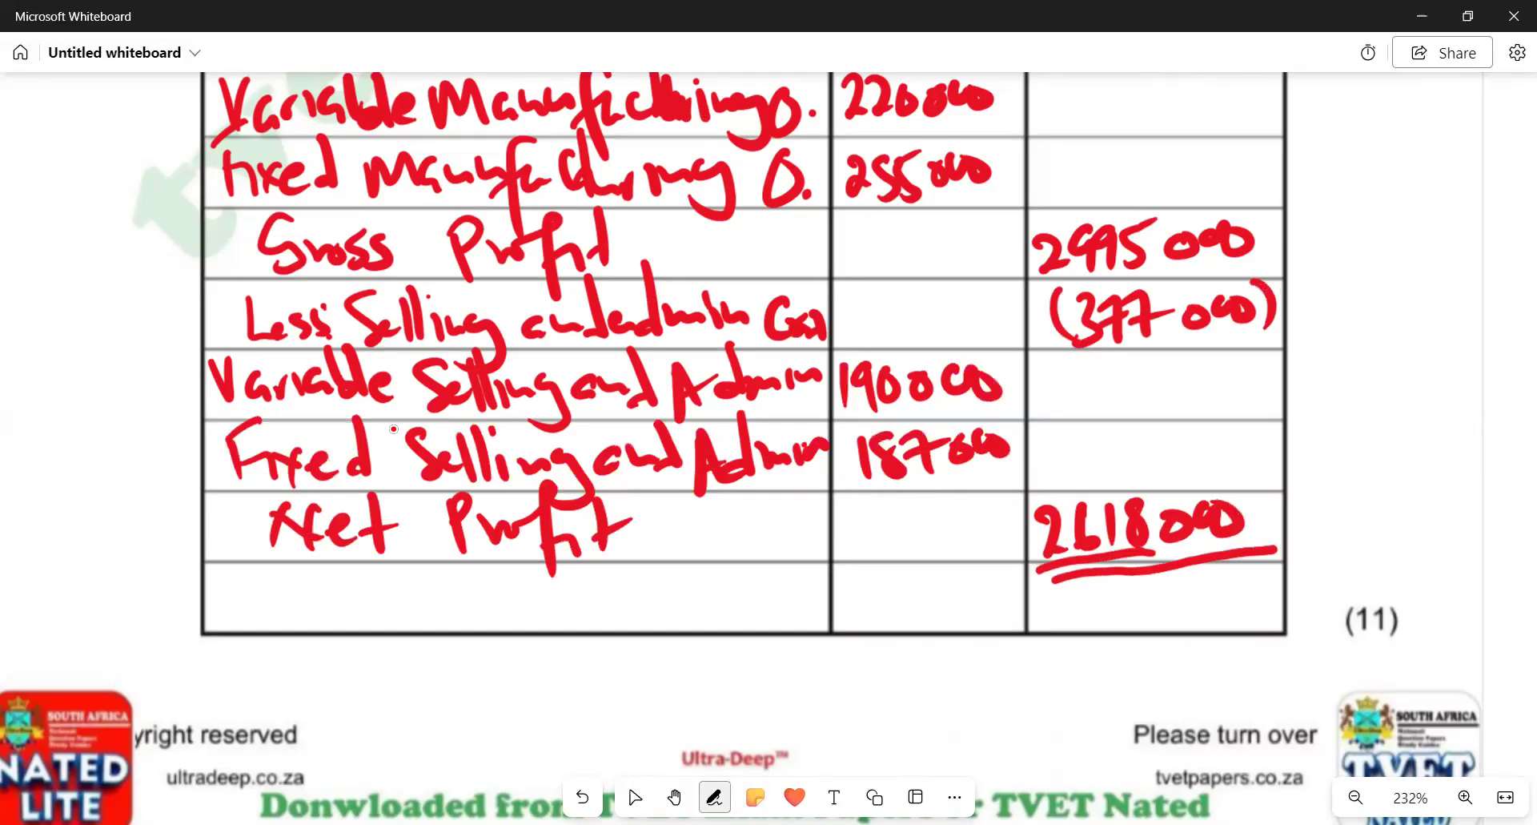
left_click_drag(1028, 492, 1297, 474)
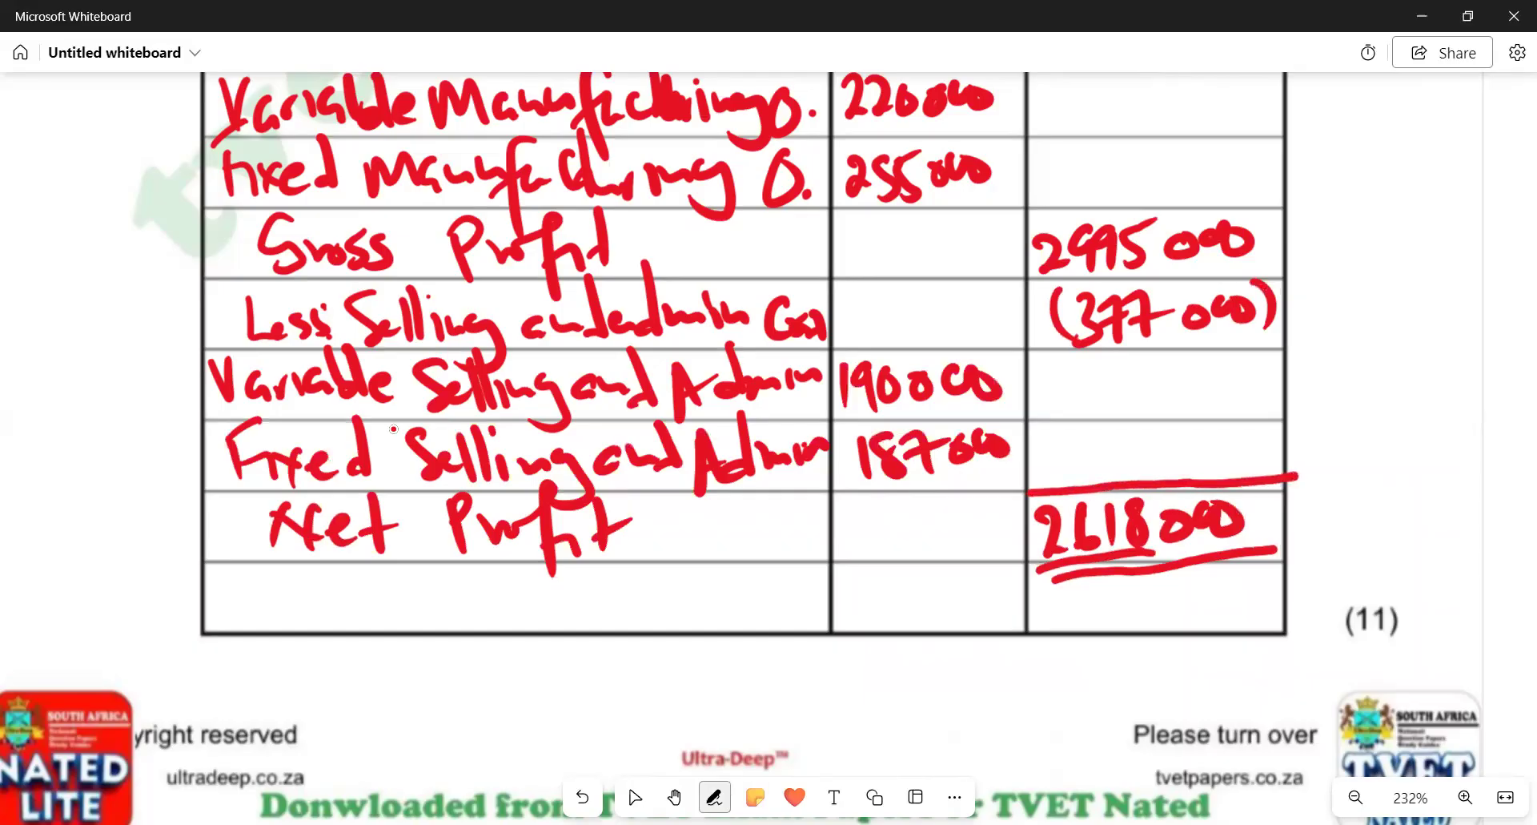
left_click_drag(1294, 532, 1419, 464)
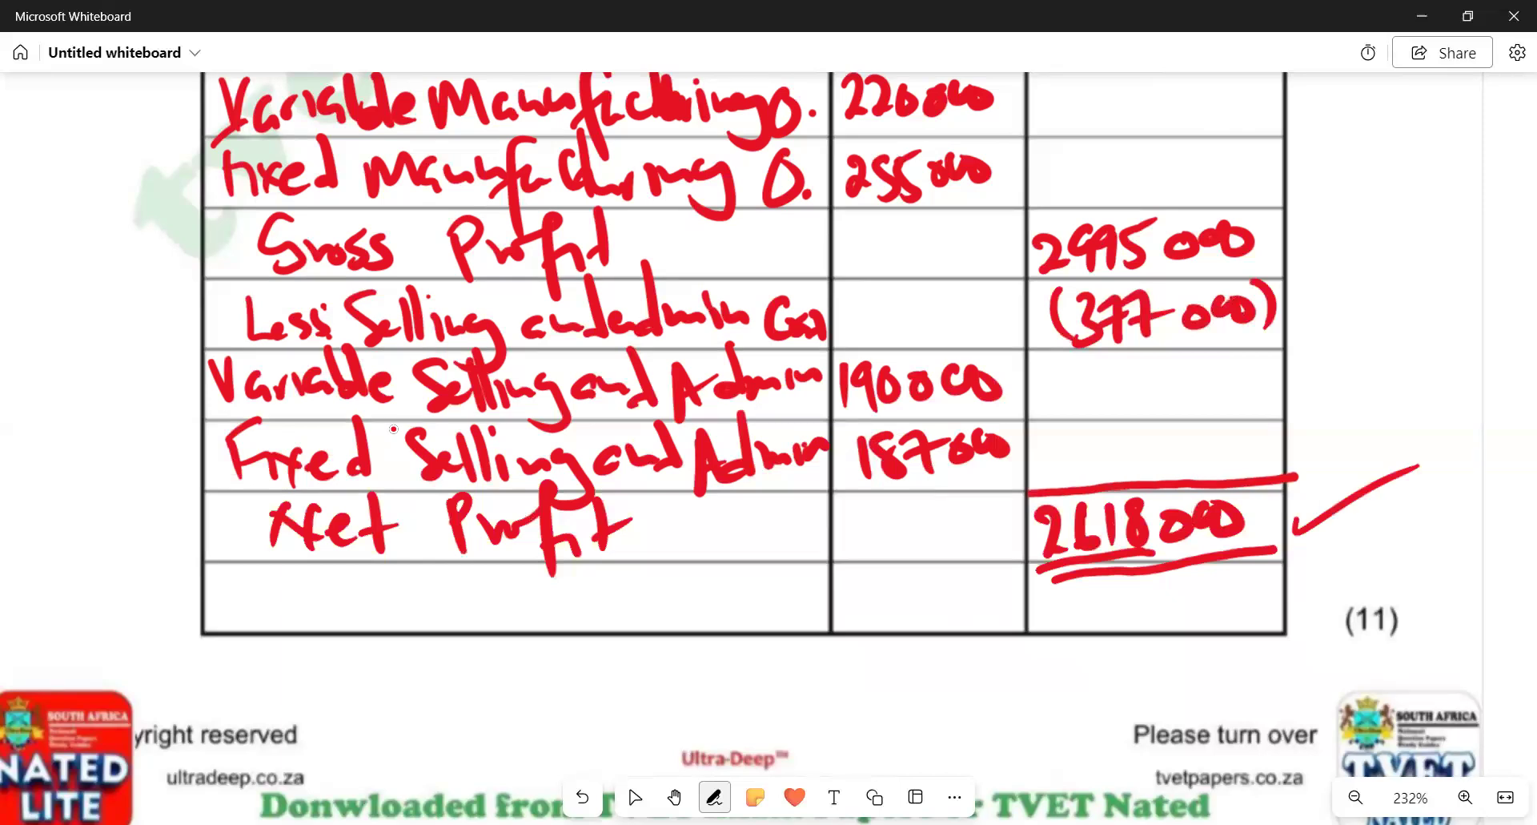
key("Escape")
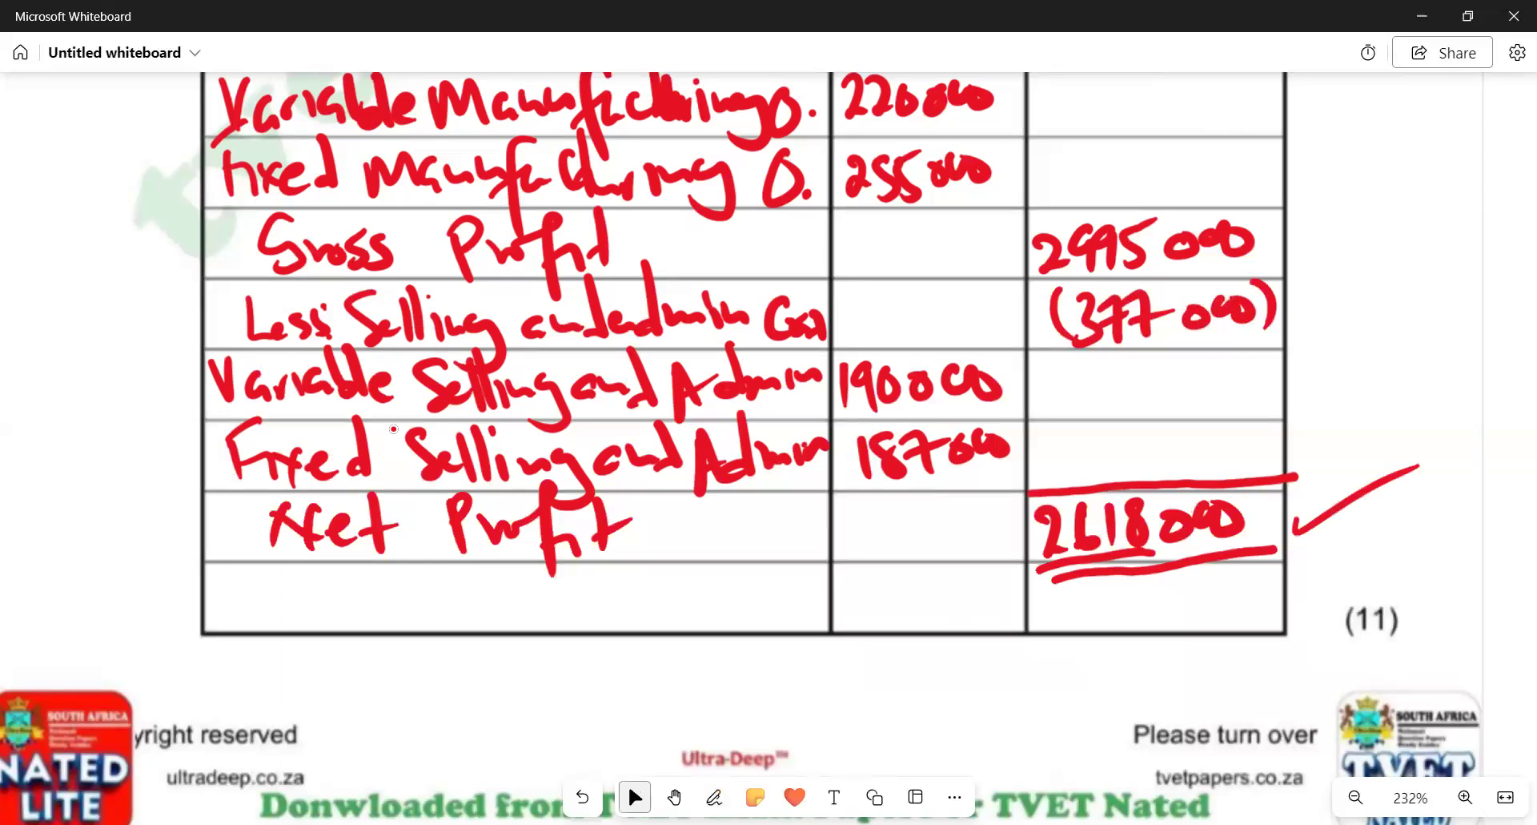